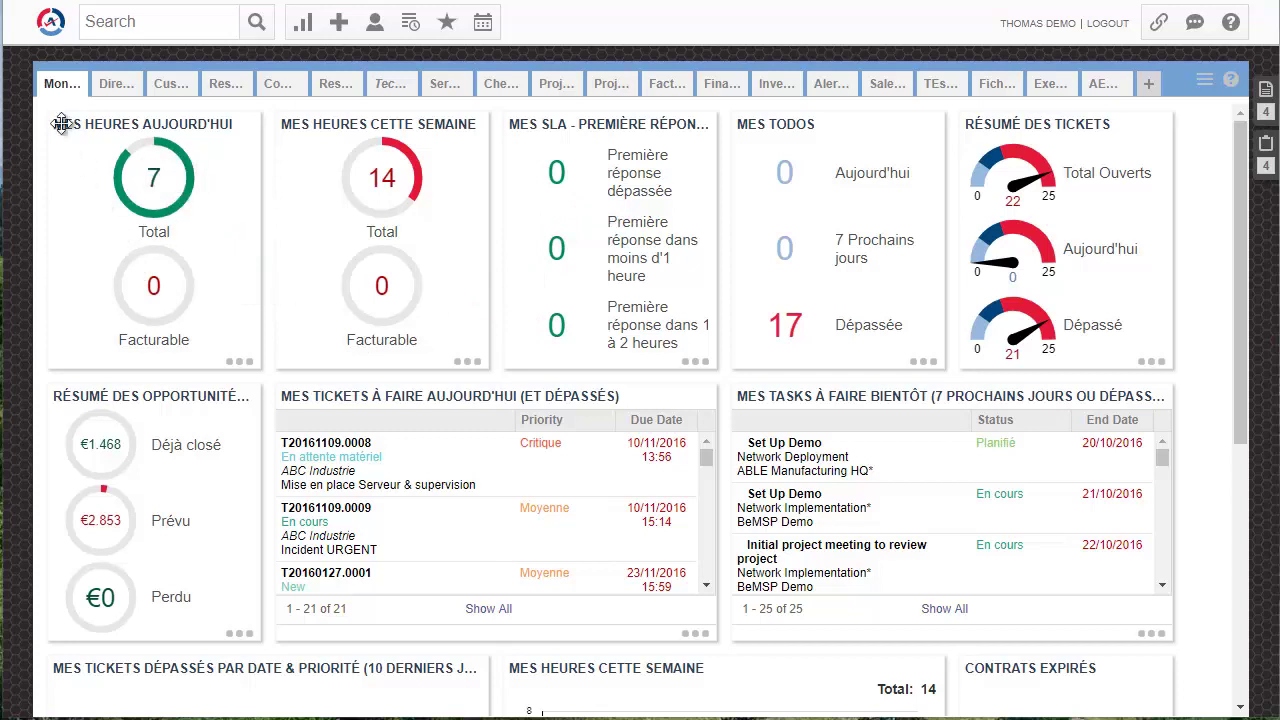
Step: Open the Admin features and settings and expand the Products & Services section
{"action": "left_click", "coordinate": [51, 24]}
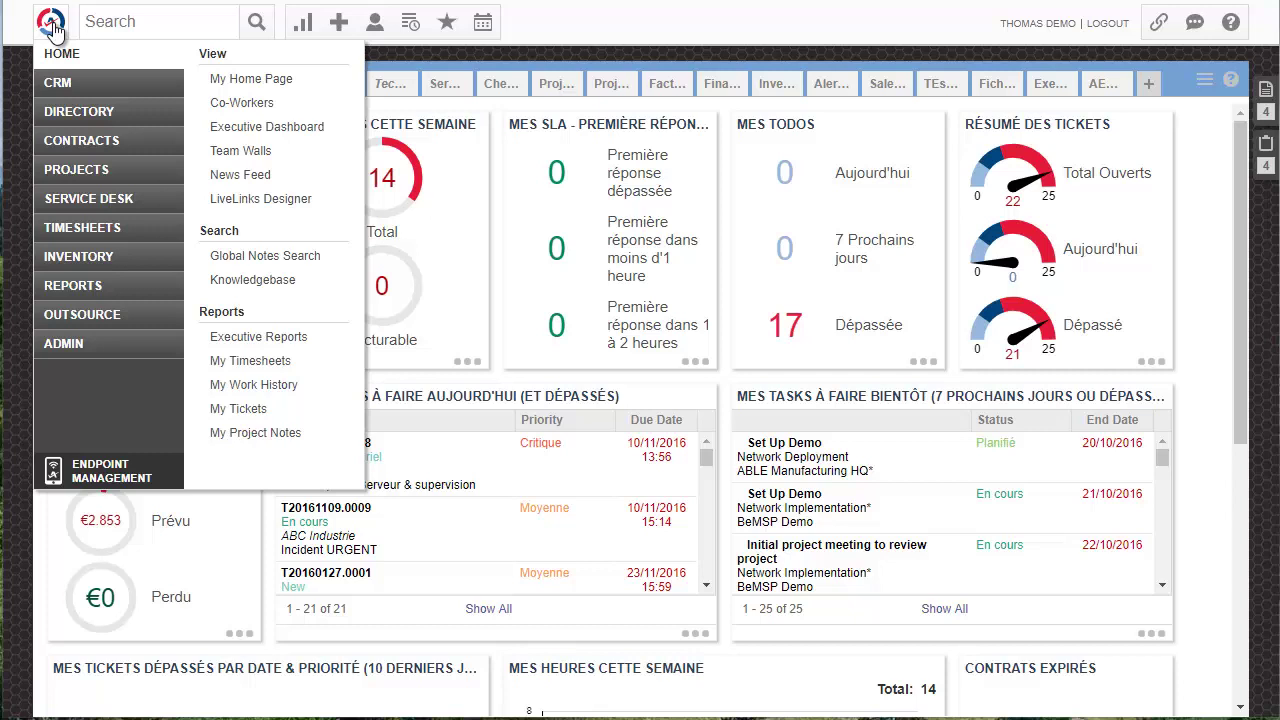
{"action": "left_click", "coordinate": [80, 264]}
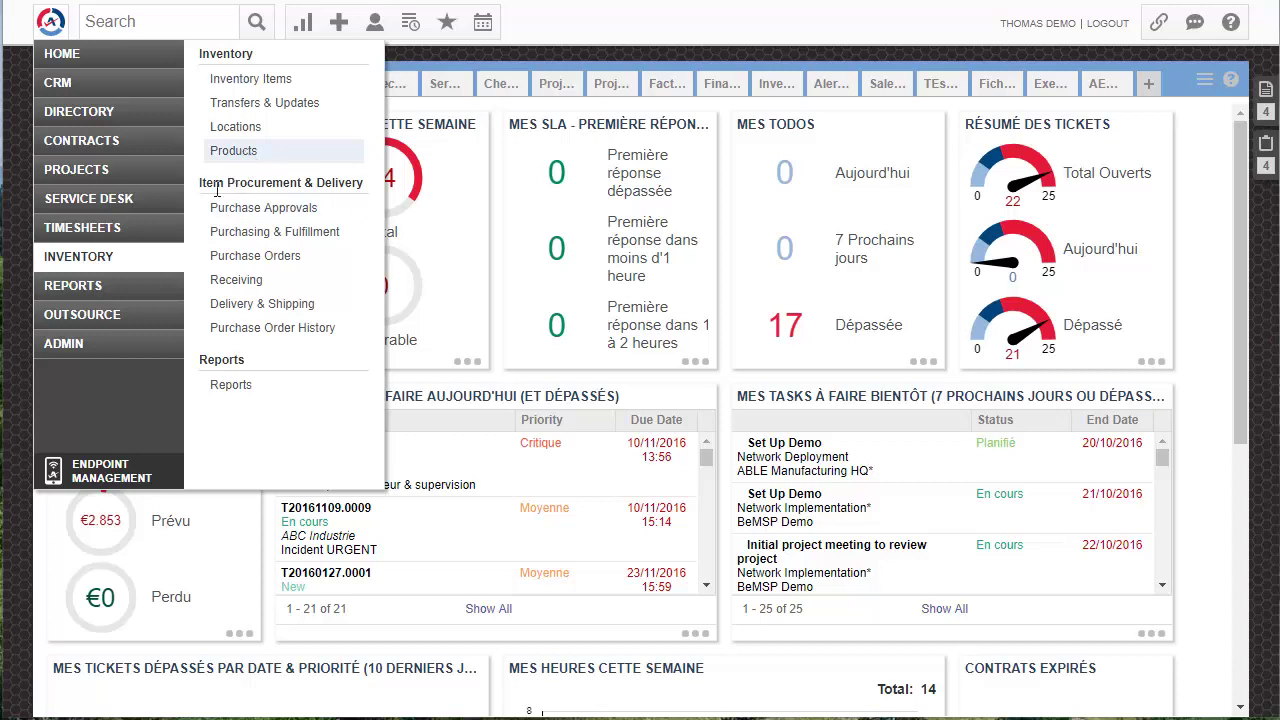
{"action": "left_click", "coordinate": [74, 350]}
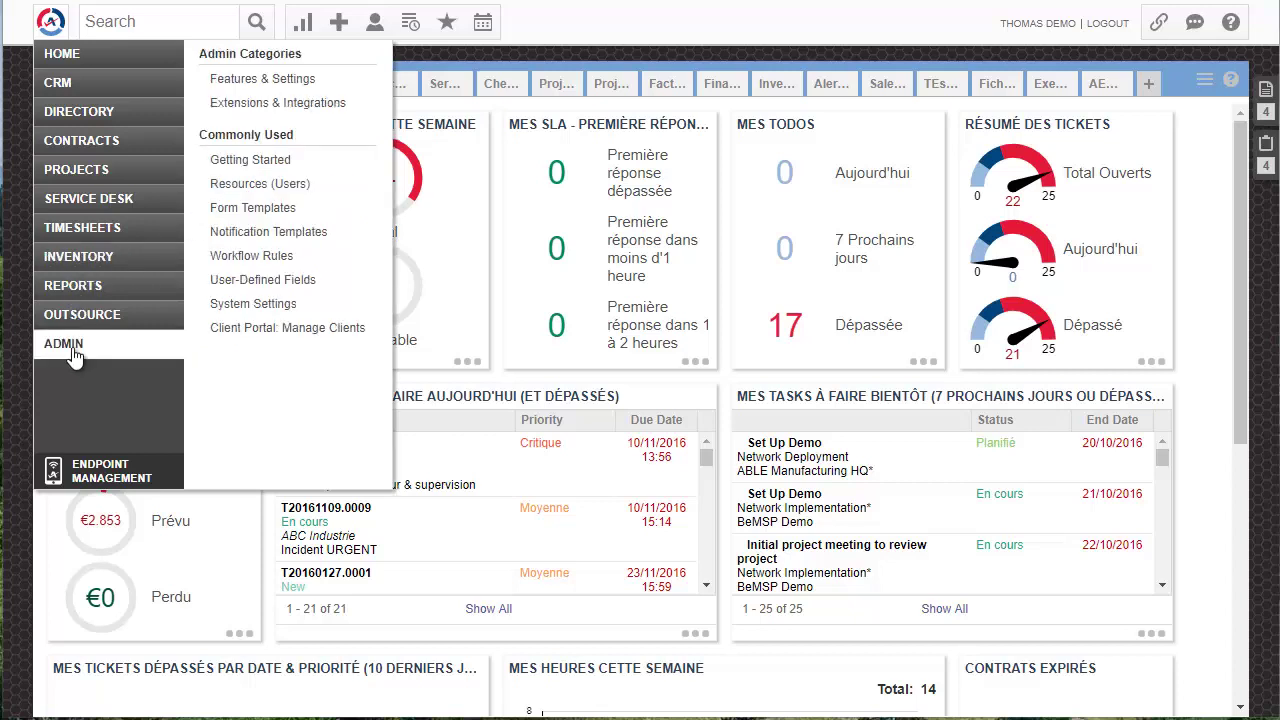
{"action": "left_click", "coordinate": [74, 352]}
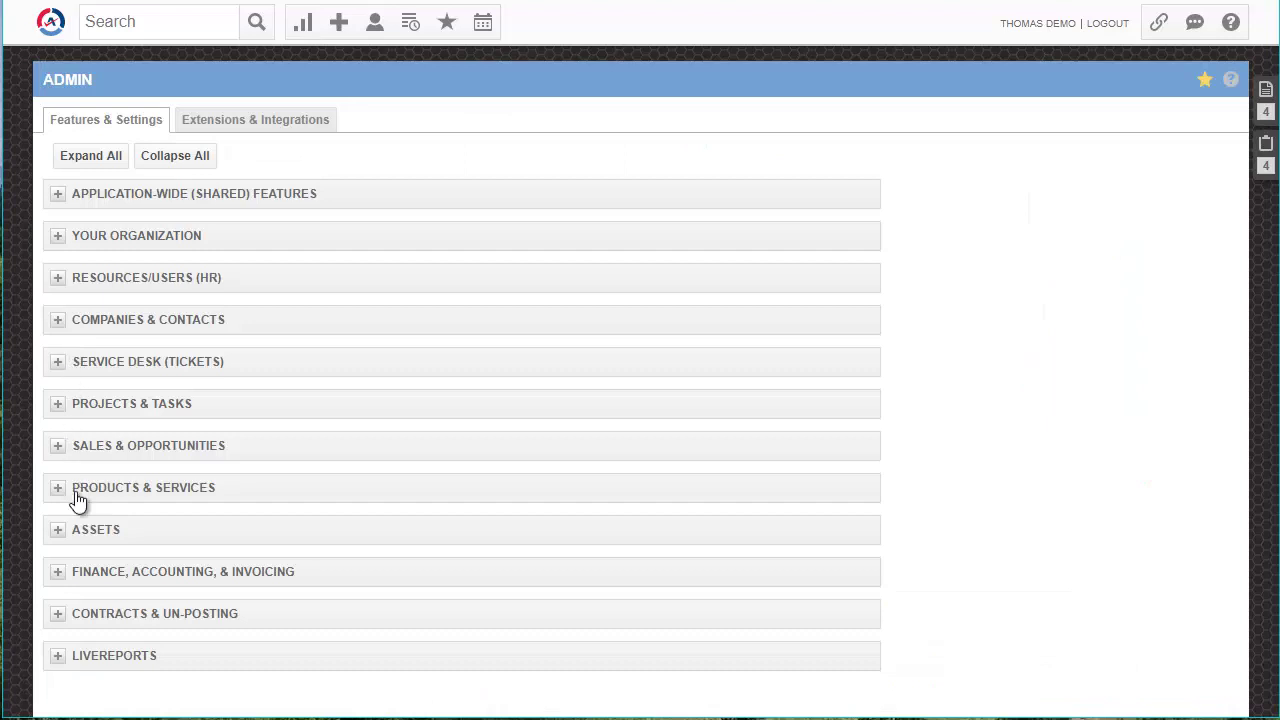
{"action": "left_click_drag", "start_coordinate": [226, 488], "coordinate": [55, 498]}
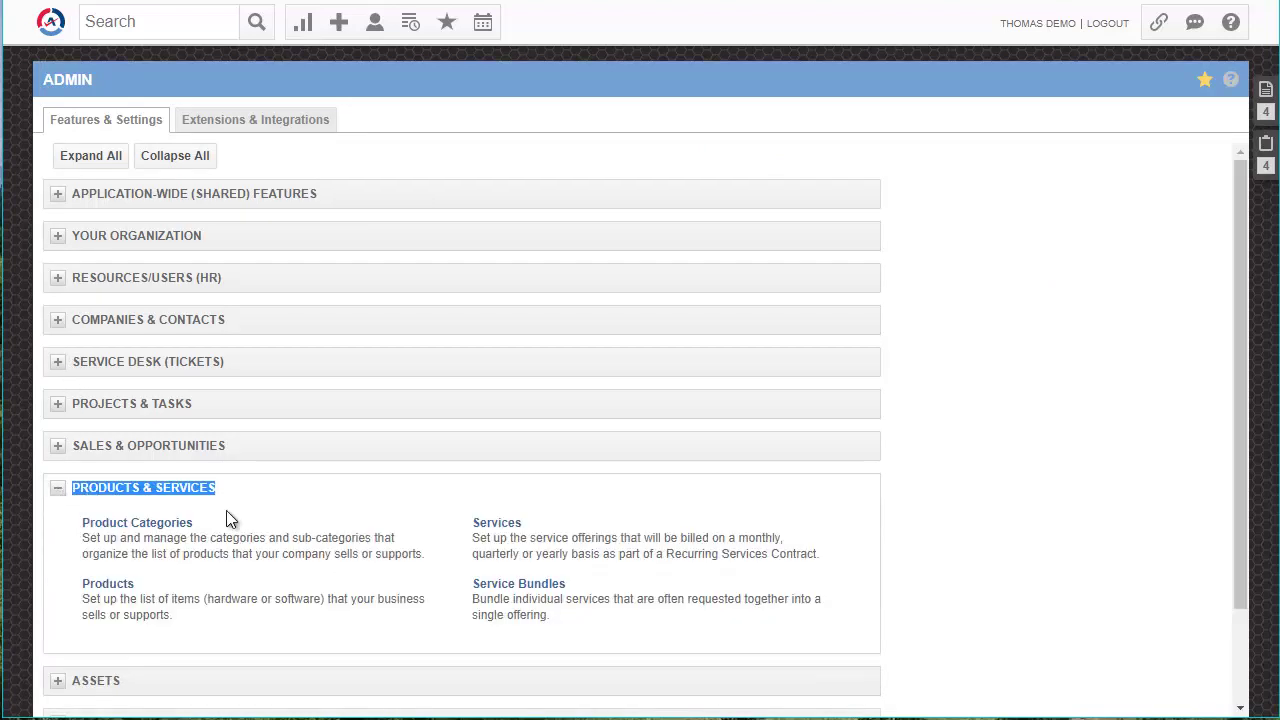
{"action": "left_click", "coordinate": [236, 546]}
{"action": "scroll", "coordinate": [236, 545], "scroll_direction": "down", "scroll_amount": 3}
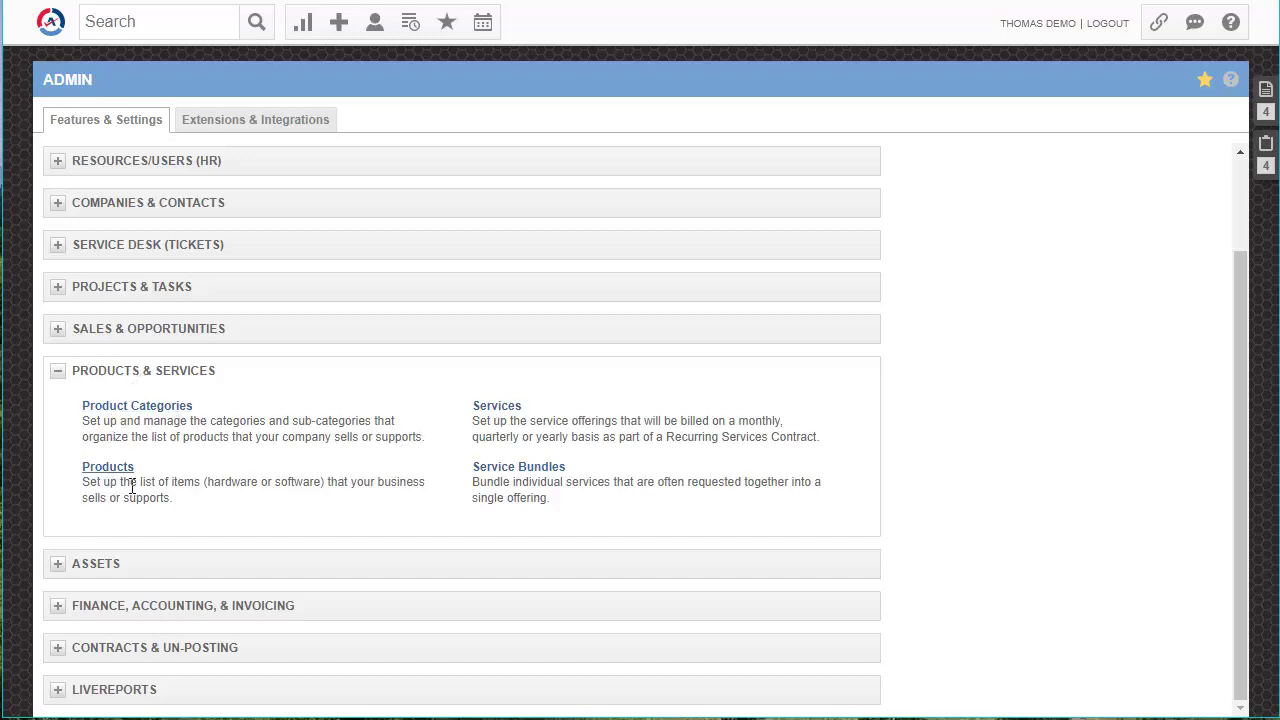
Step: Open Product Categories, expand Hardware and view the products in its Mobile, Firewall/Router, PC and Postes subcategories
{"action": "left_click", "coordinate": [112, 407]}
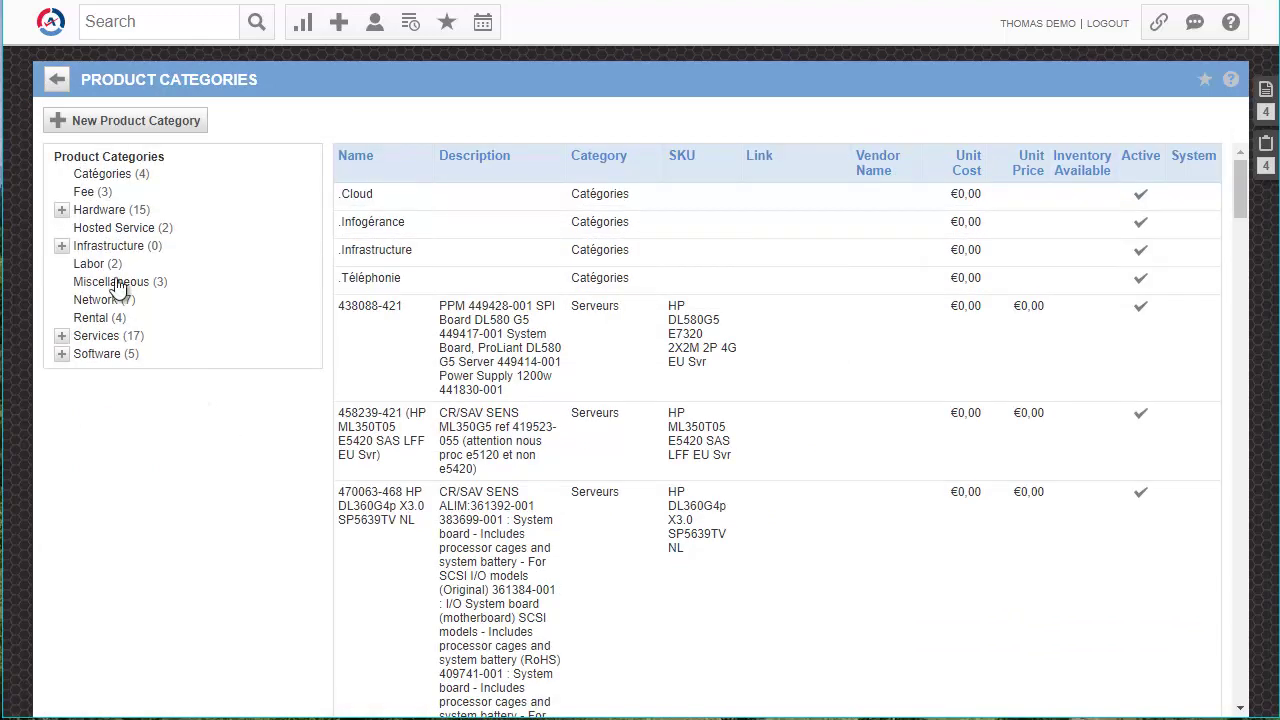
{"action": "left_click", "coordinate": [62, 211]}
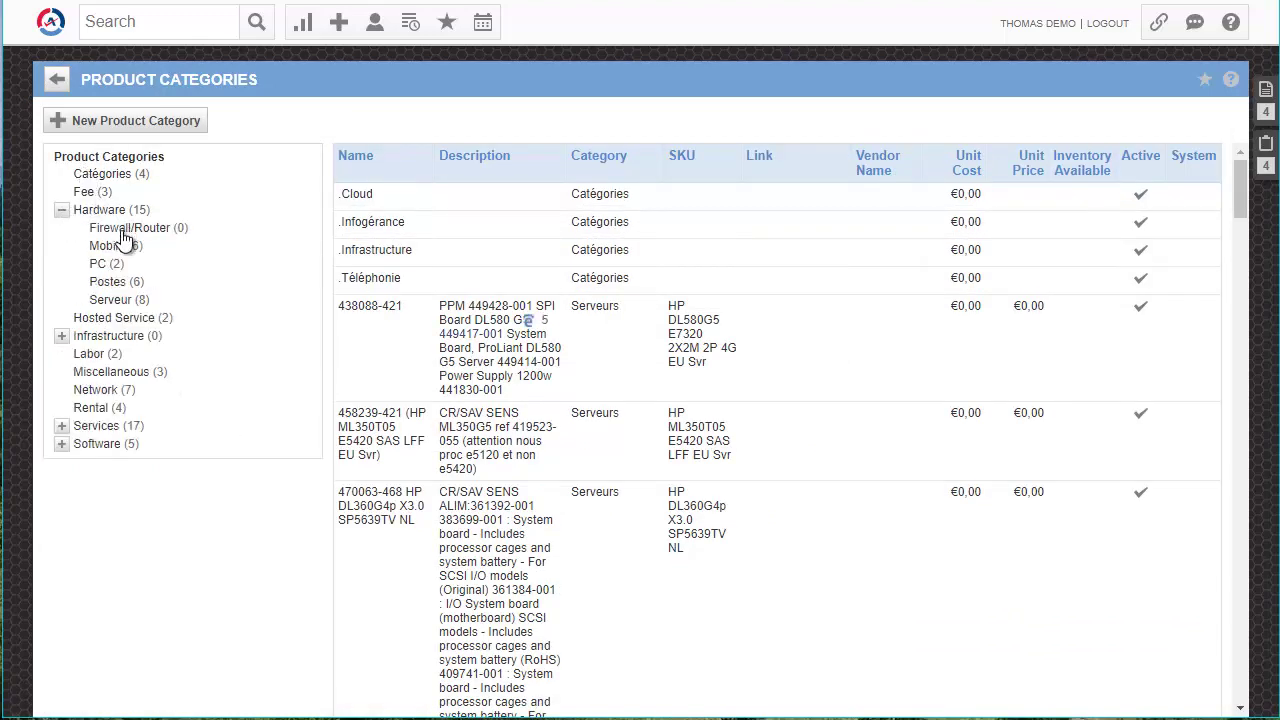
{"action": "left_click", "coordinate": [108, 248]}
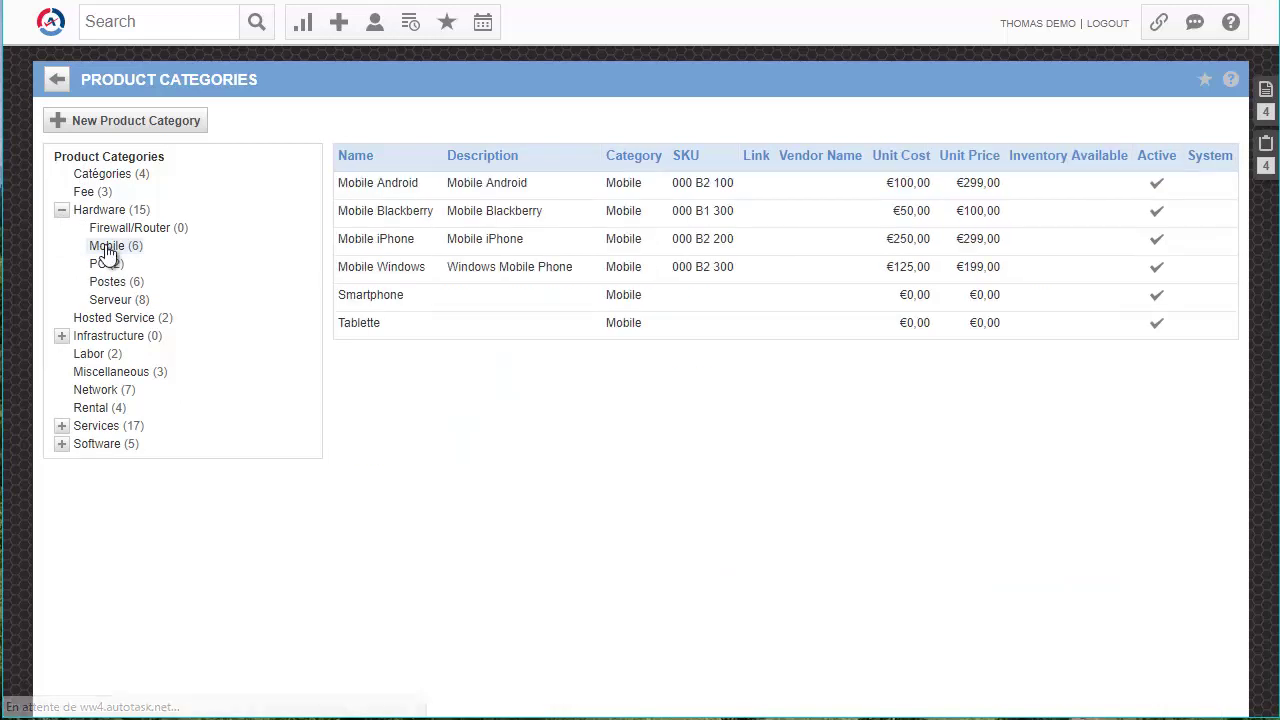
{"action": "left_click", "coordinate": [127, 232]}
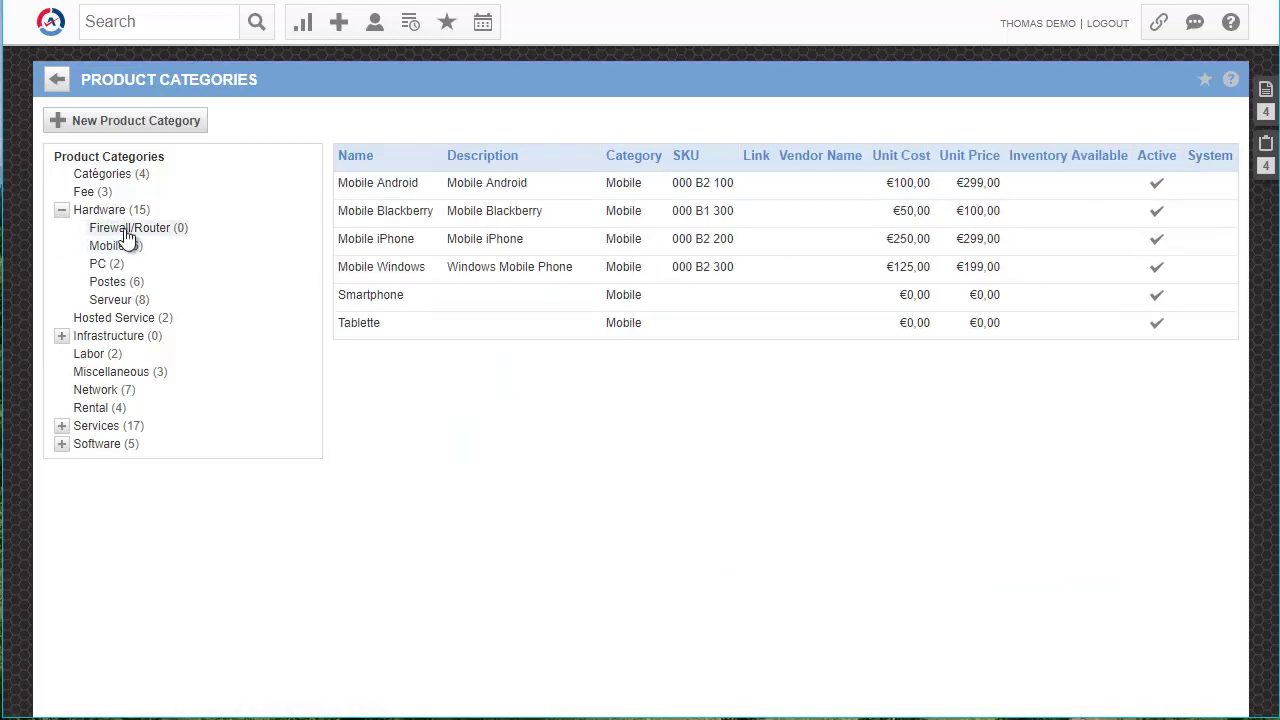
{"action": "left_click", "coordinate": [101, 268]}
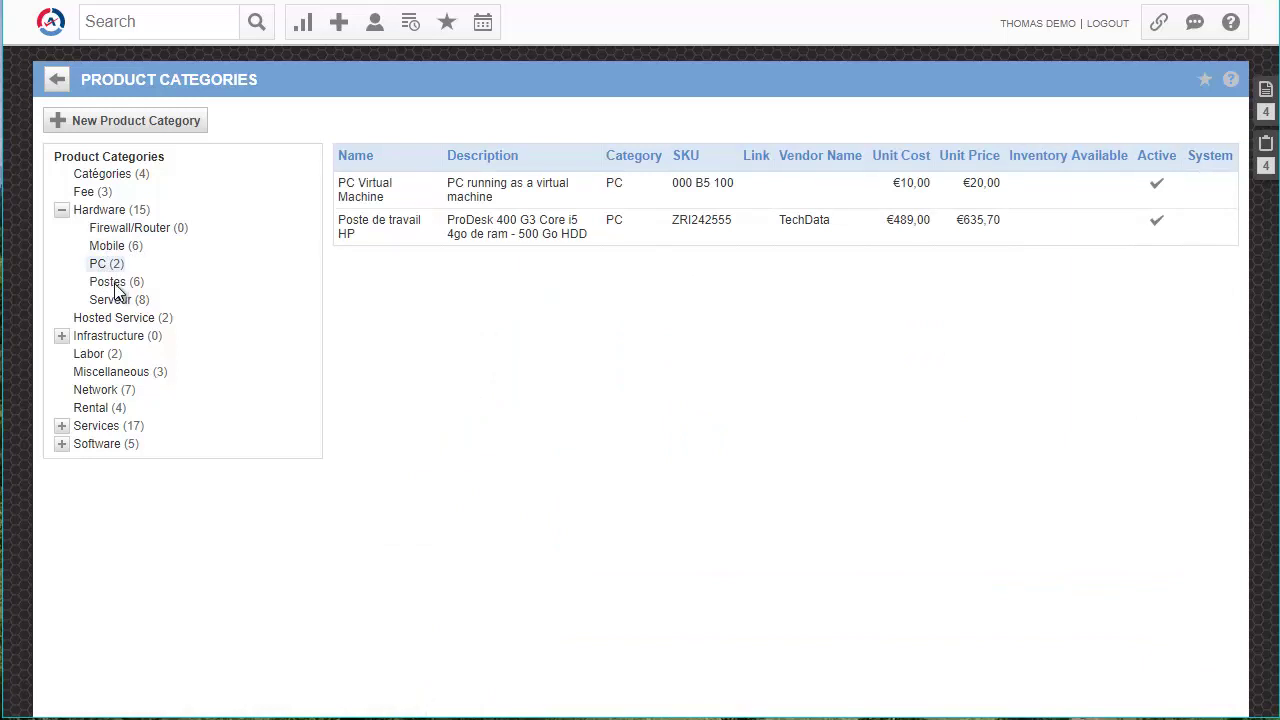
{"action": "left_click", "coordinate": [114, 287]}
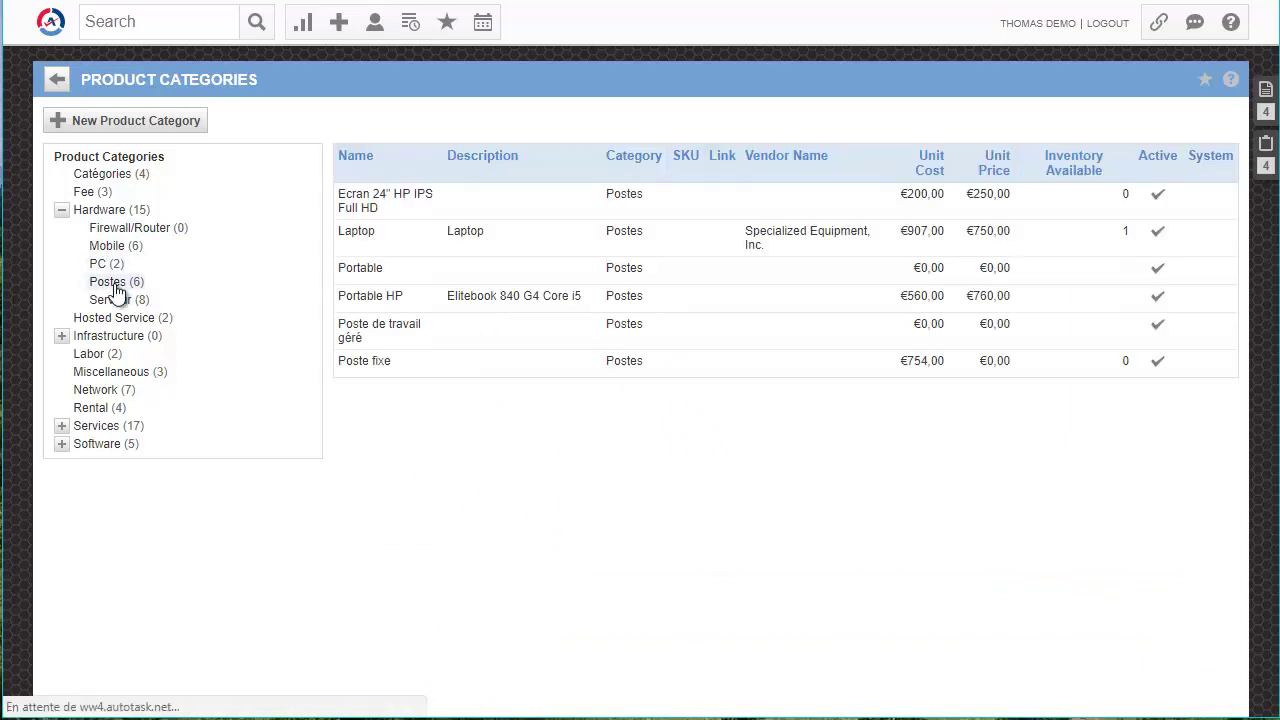
Step: Open the Hardware product category for editing and move its edit window into full view
{"action": "left_click", "coordinate": [106, 214]}
{"action": "right_click", "coordinate": [106, 214]}
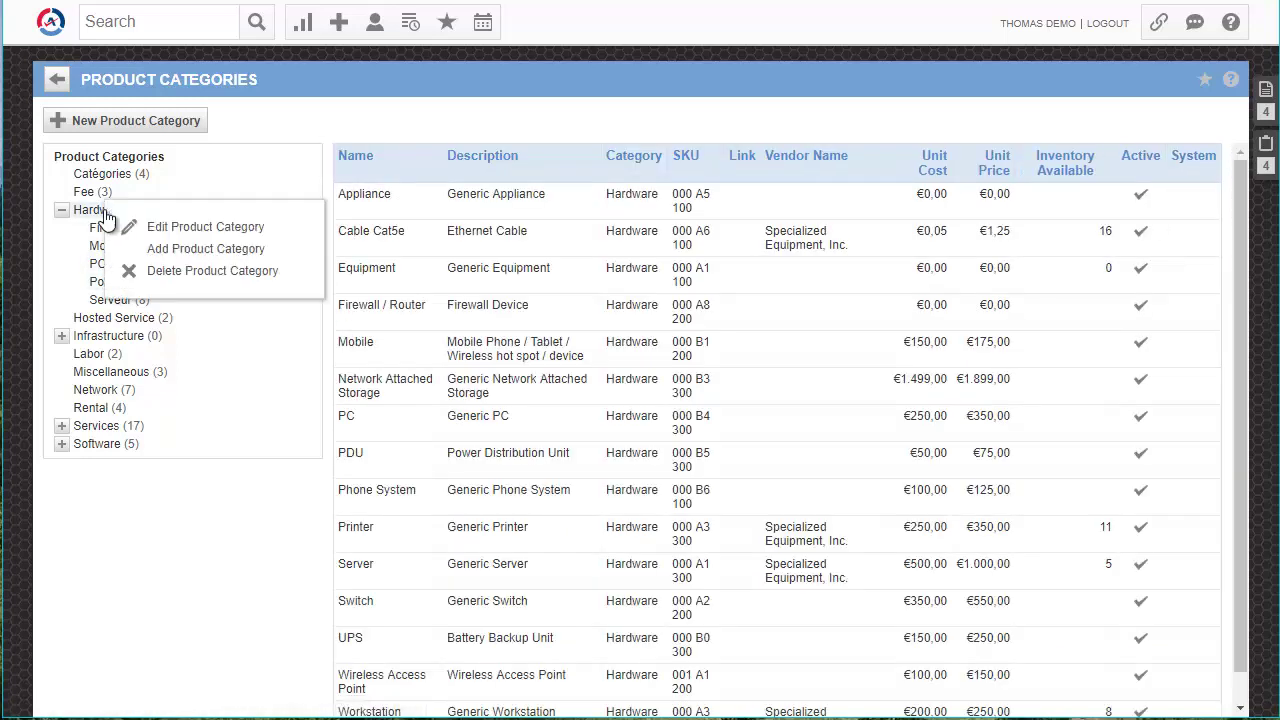
{"action": "left_click", "coordinate": [205, 227]}
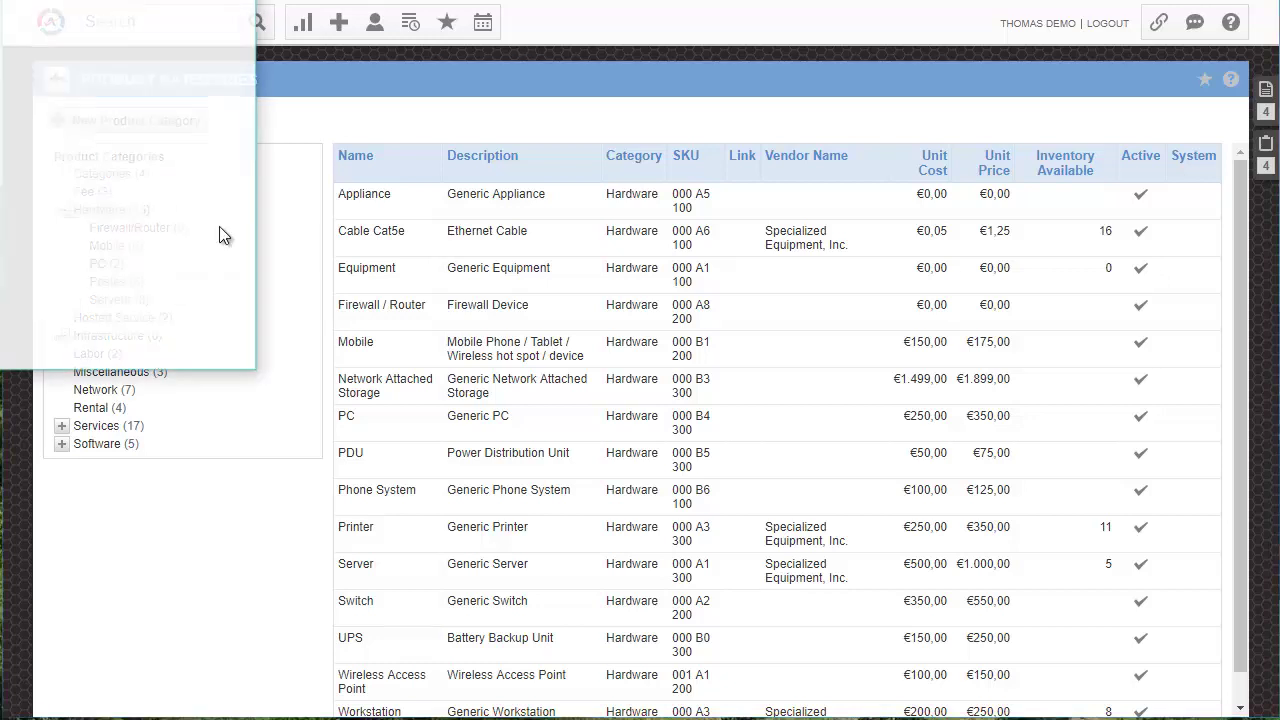
{"action": "left_click_drag", "start_coordinate": [0, 0], "coordinate": [400, 71]}
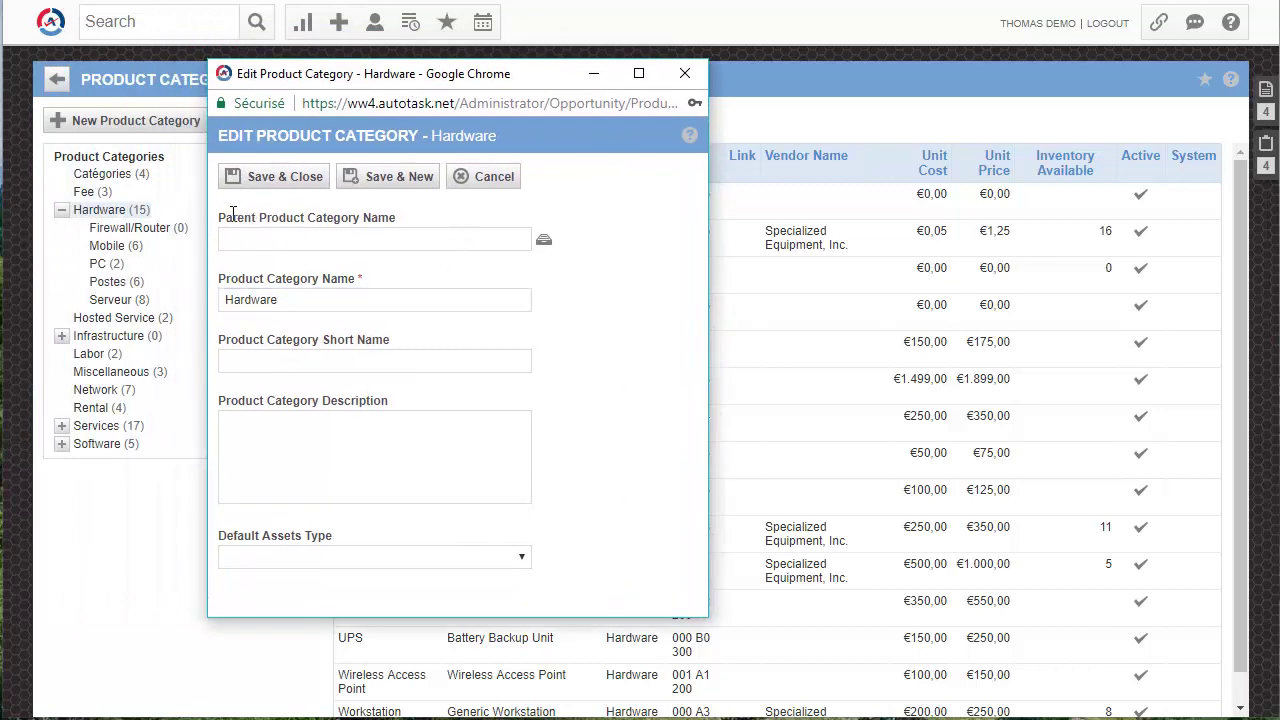
Step: Review the Hardware category's parent, short name, description and Default Assets Type options, and close the form without saving
{"action": "left_click_drag", "start_coordinate": [220, 217], "coordinate": [399, 216]}
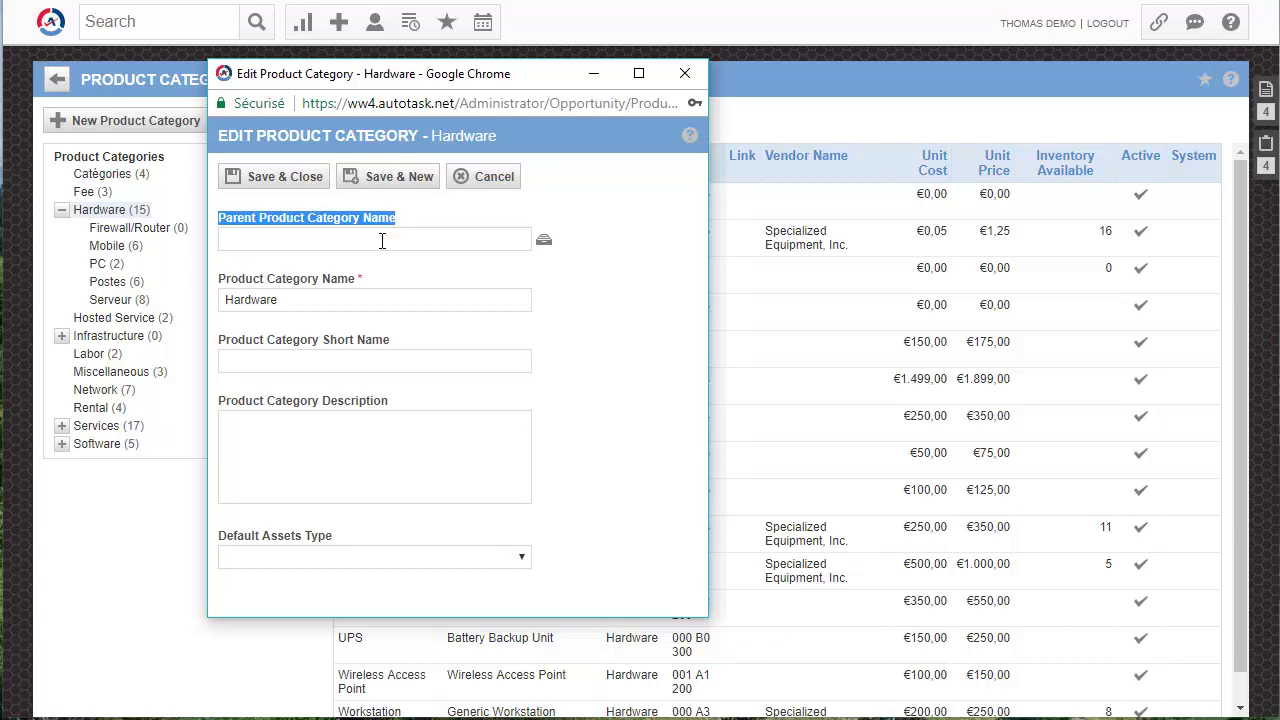
{"action": "left_click", "coordinate": [382, 241]}
{"action": "left_click", "coordinate": [357, 362]}
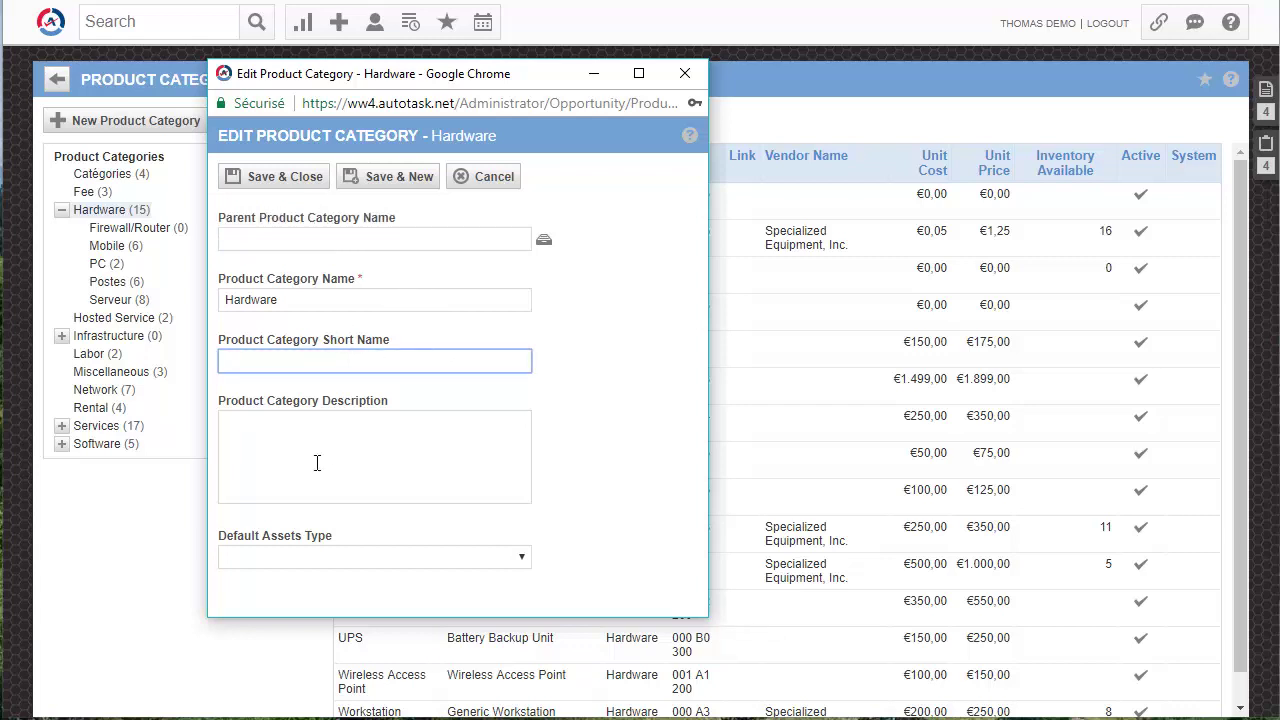
{"action": "left_click", "coordinate": [305, 430]}
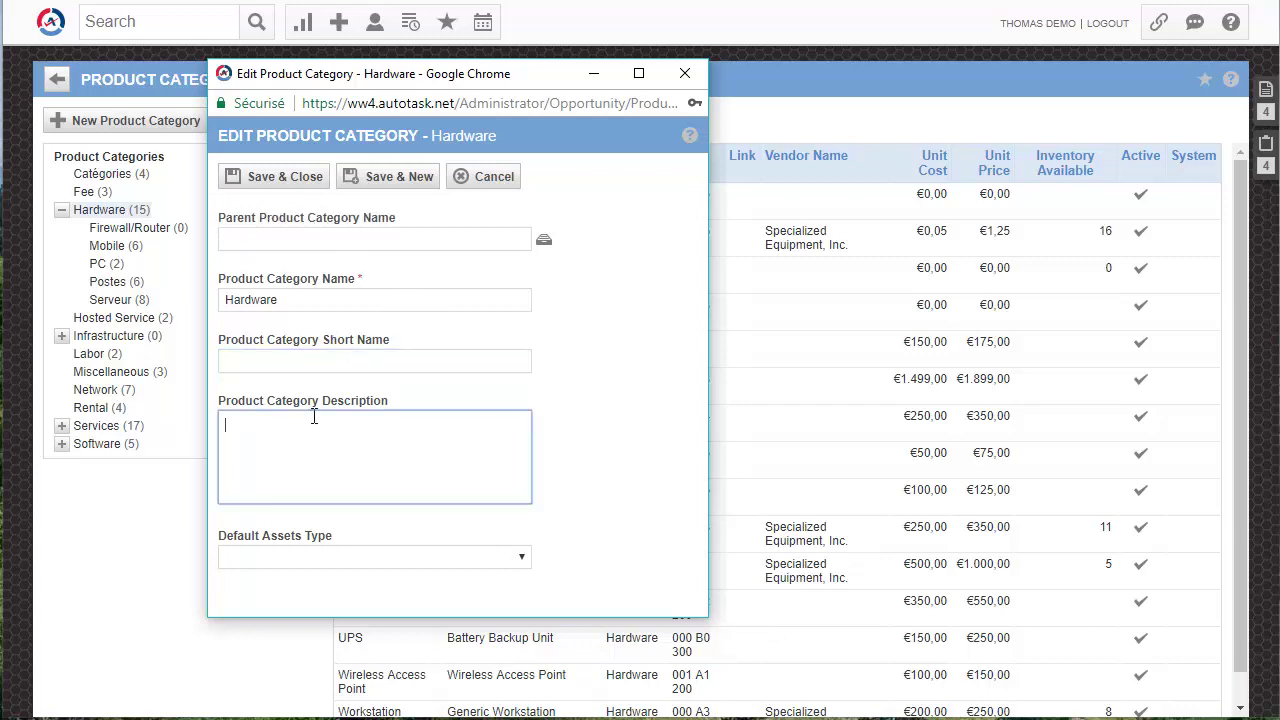
{"action": "left_click", "coordinate": [519, 558]}
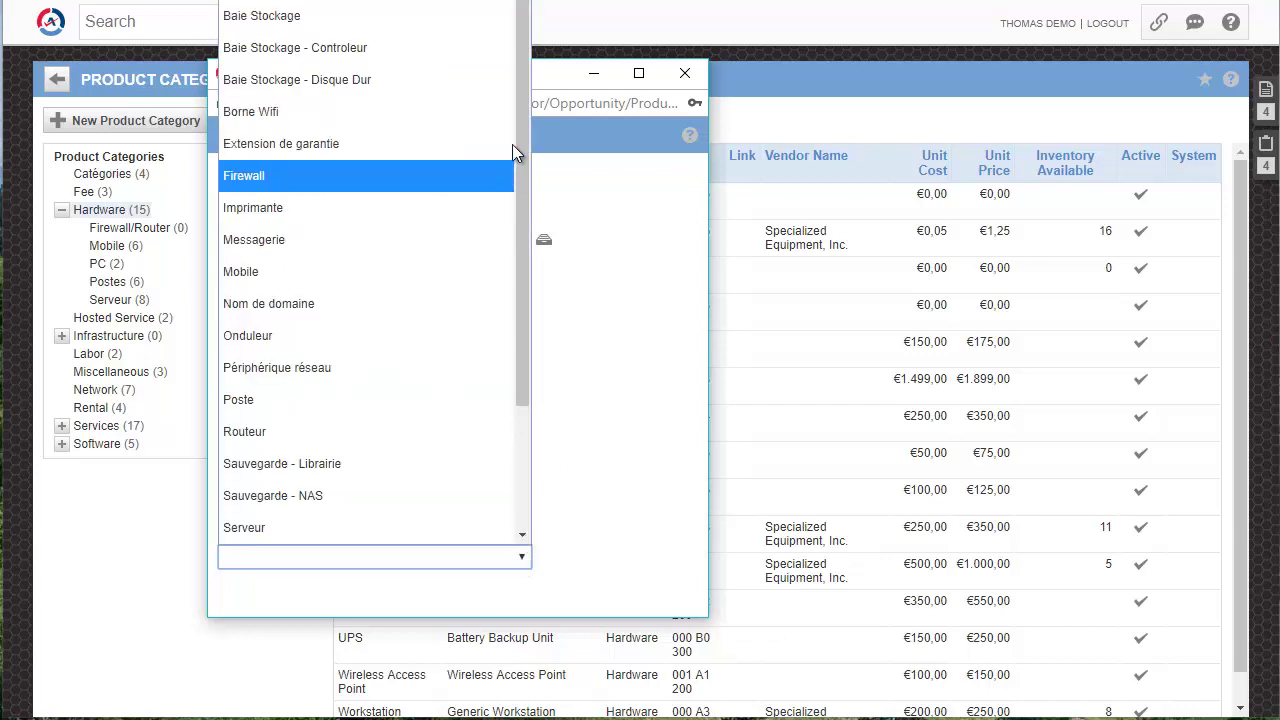
{"action": "left_click_drag", "start_coordinate": [524, 95], "coordinate": [523, 264]}
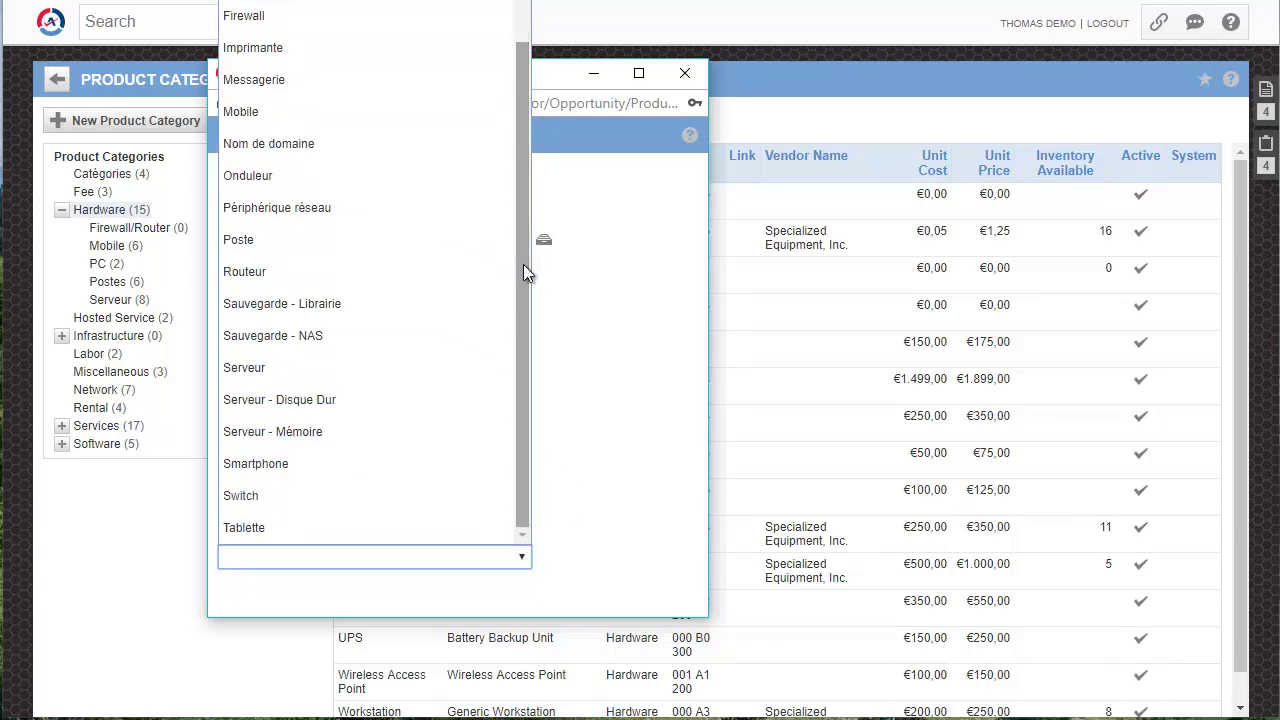
{"action": "left_click", "coordinate": [580, 404]}
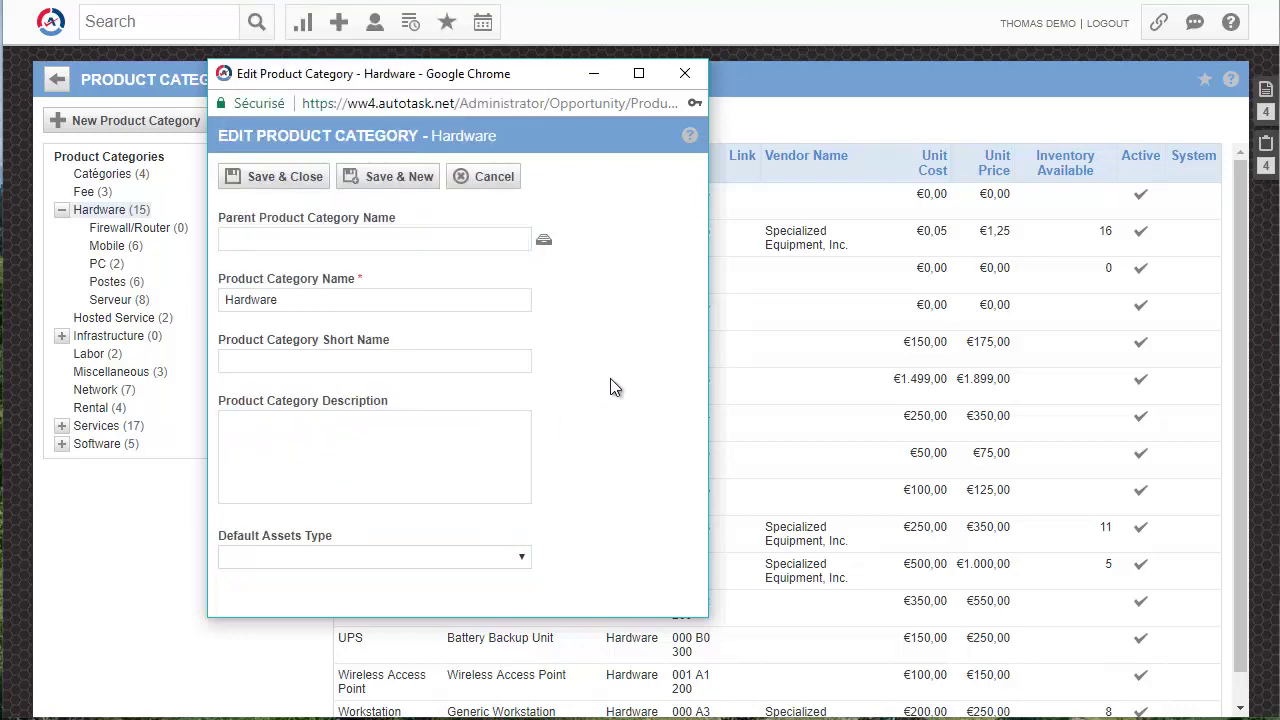
{"action": "left_click", "coordinate": [686, 73]}
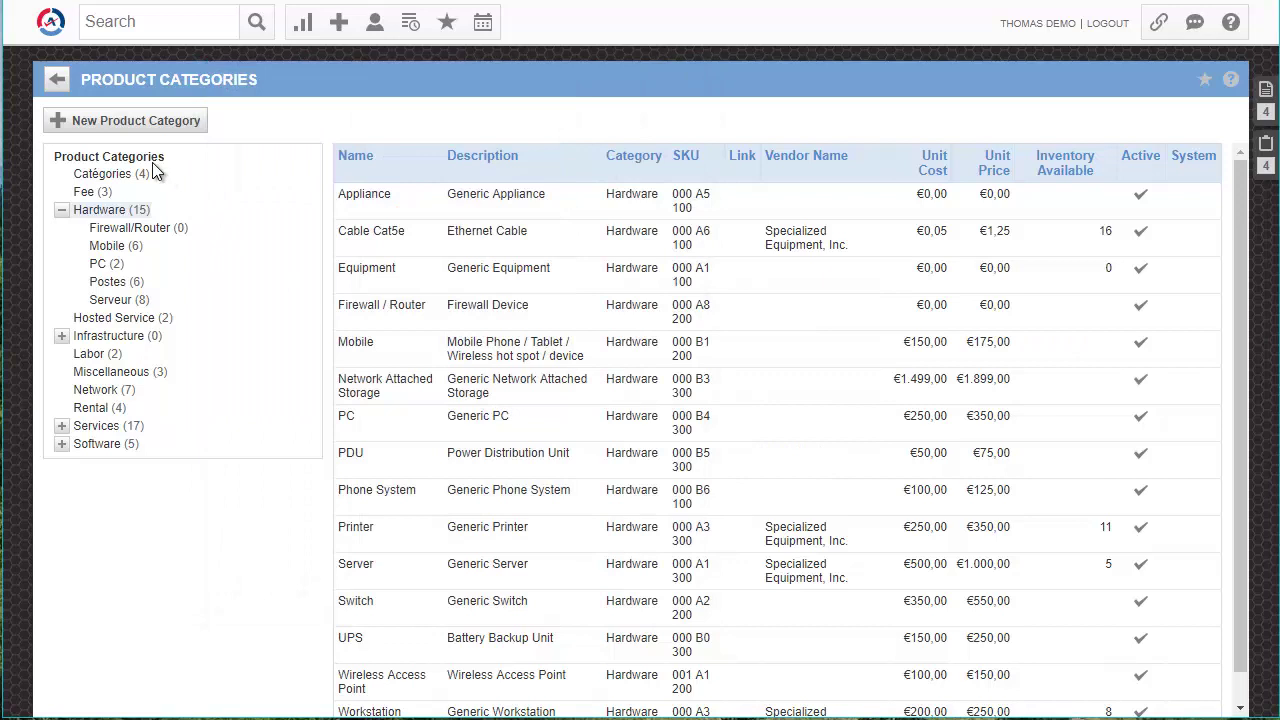
Step: Return from Product Categories to the Admin features and settings list
{"action": "left_click", "coordinate": [57, 79]}
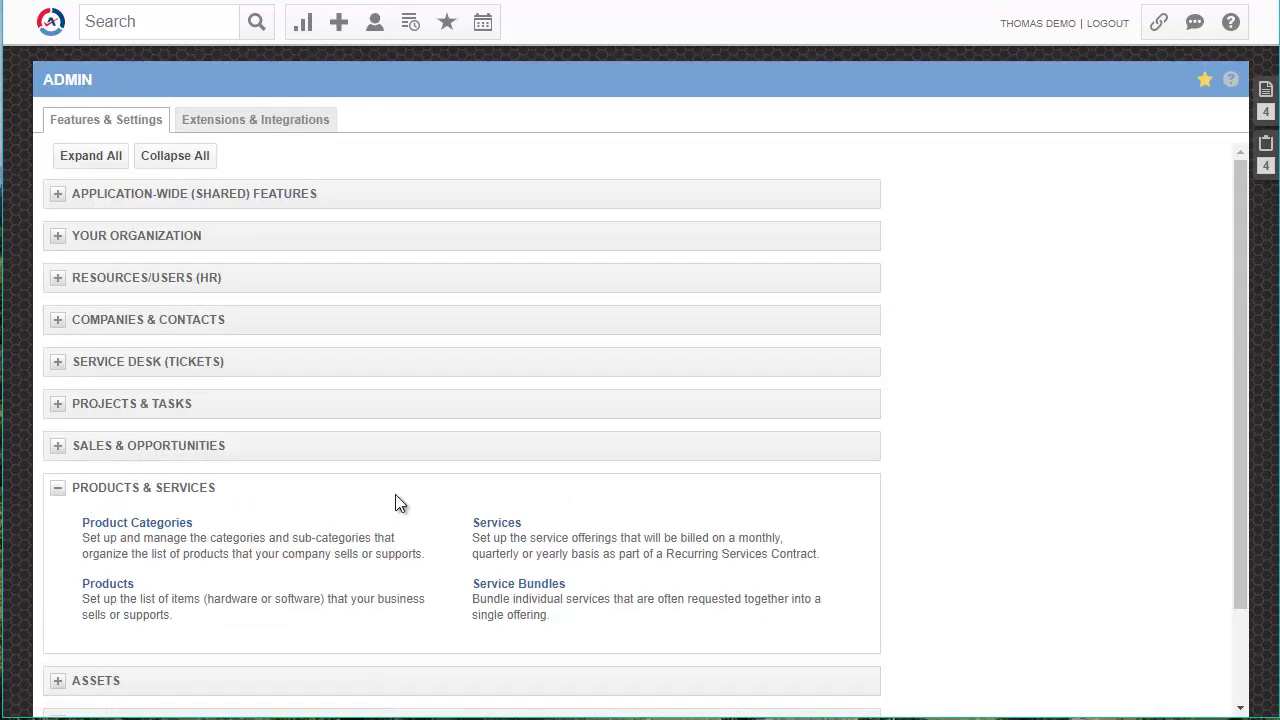
{"action": "scroll", "coordinate": [395, 494], "scroll_direction": "down", "scroll_amount": 2}
{"action": "scroll", "coordinate": [397, 494], "scroll_direction": "up", "scroll_amount": 2}
Step: Check the Company Type options in a new company form and close the form without saving
{"action": "mouse_move", "coordinate": [340, 28]}
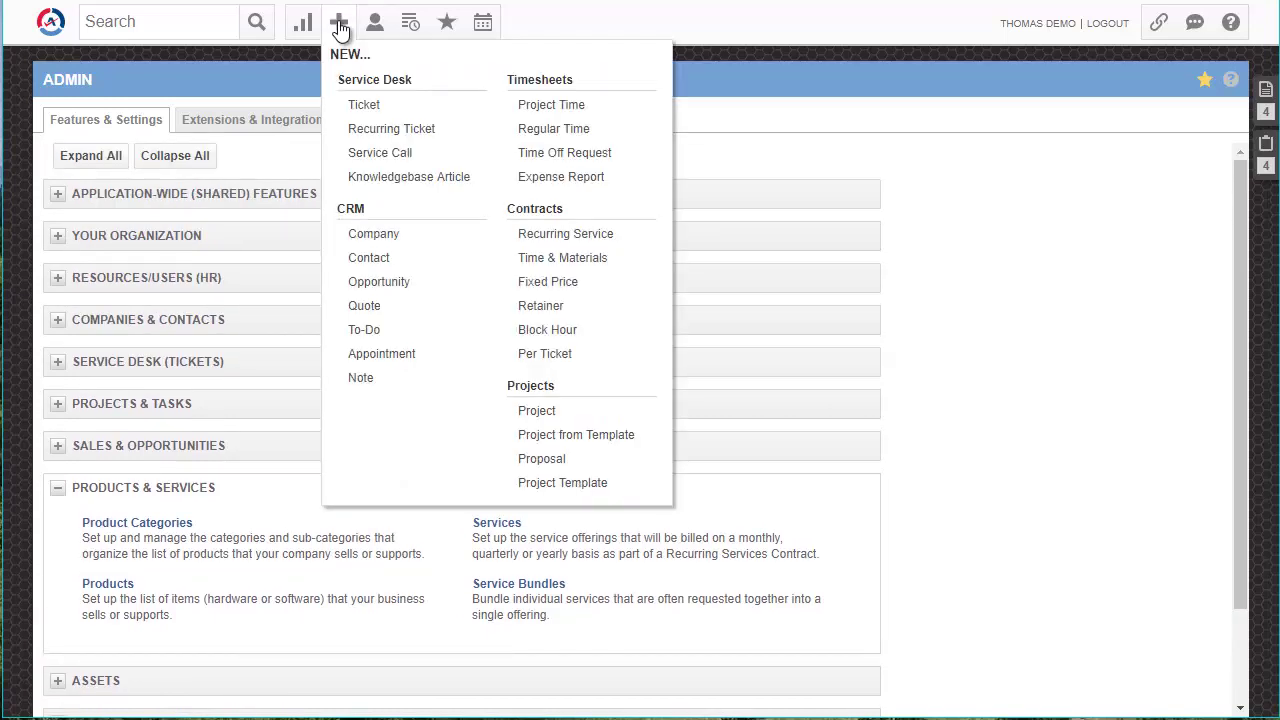
{"action": "left_click", "coordinate": [376, 235]}
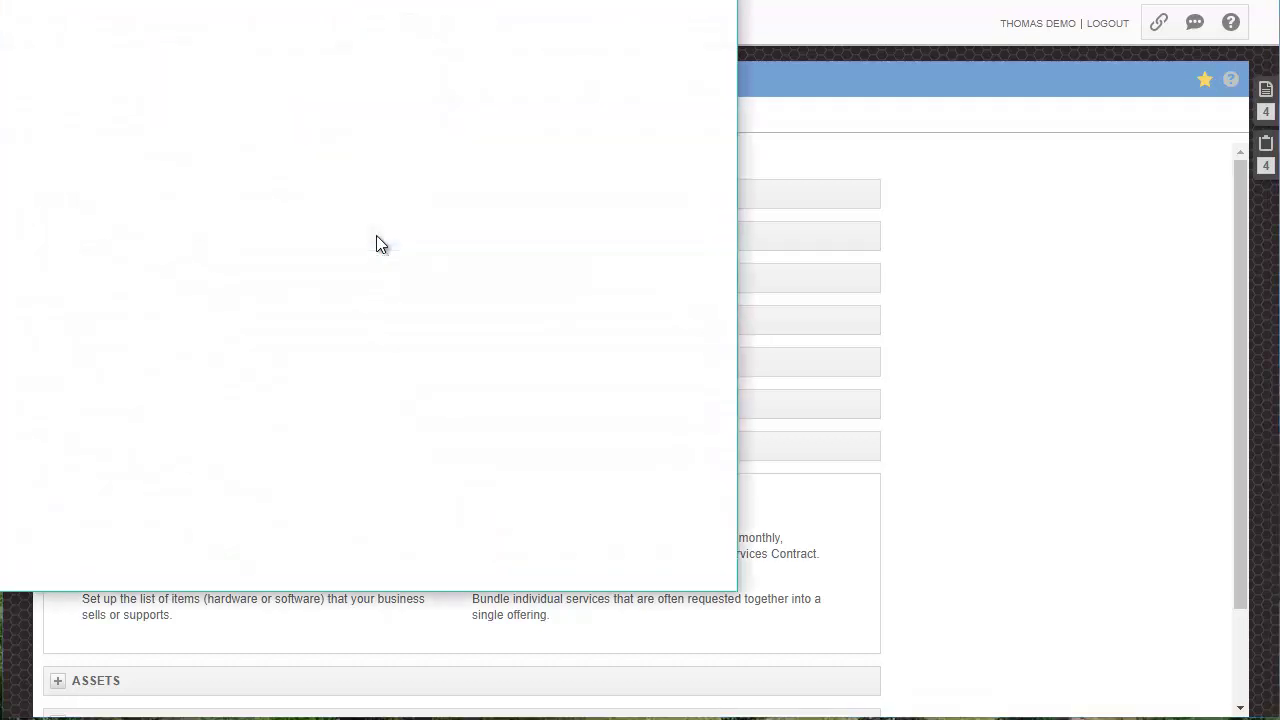
{"action": "left_click_drag", "start_coordinate": [430, 5], "coordinate": [420, 29]}
{"action": "left_click", "coordinate": [146, 285]}
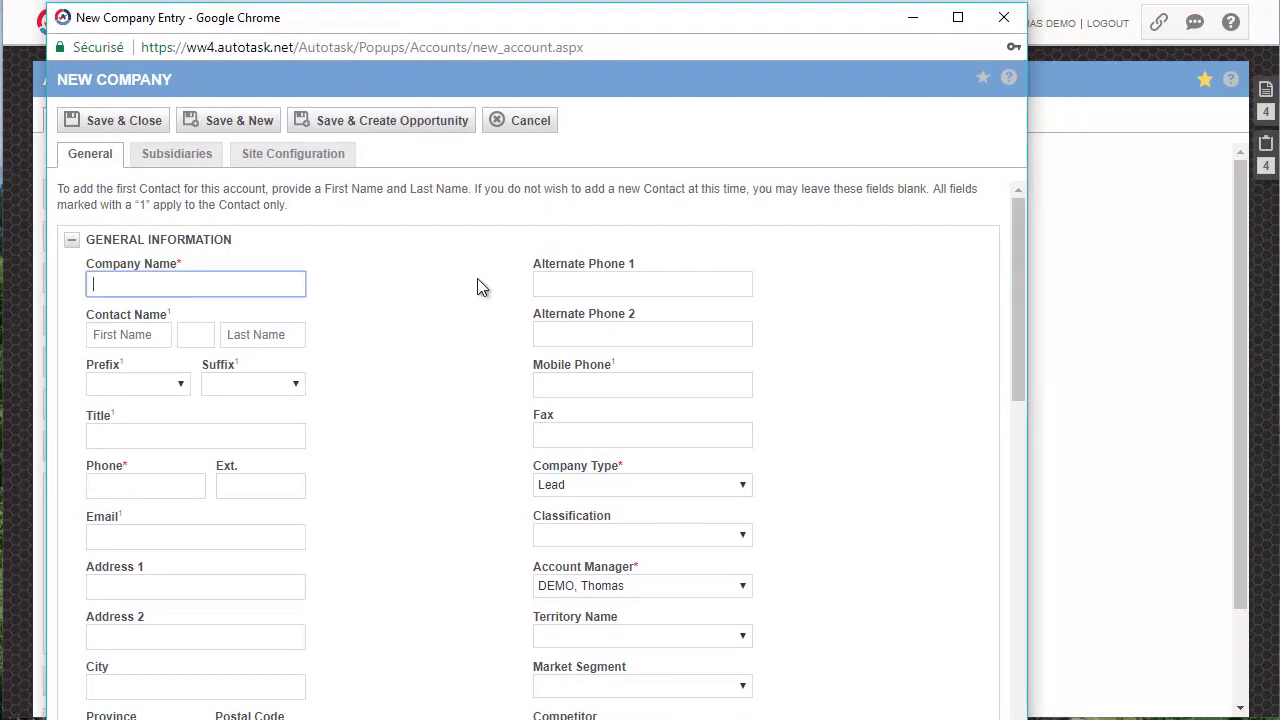
{"action": "left_click", "coordinate": [583, 489]}
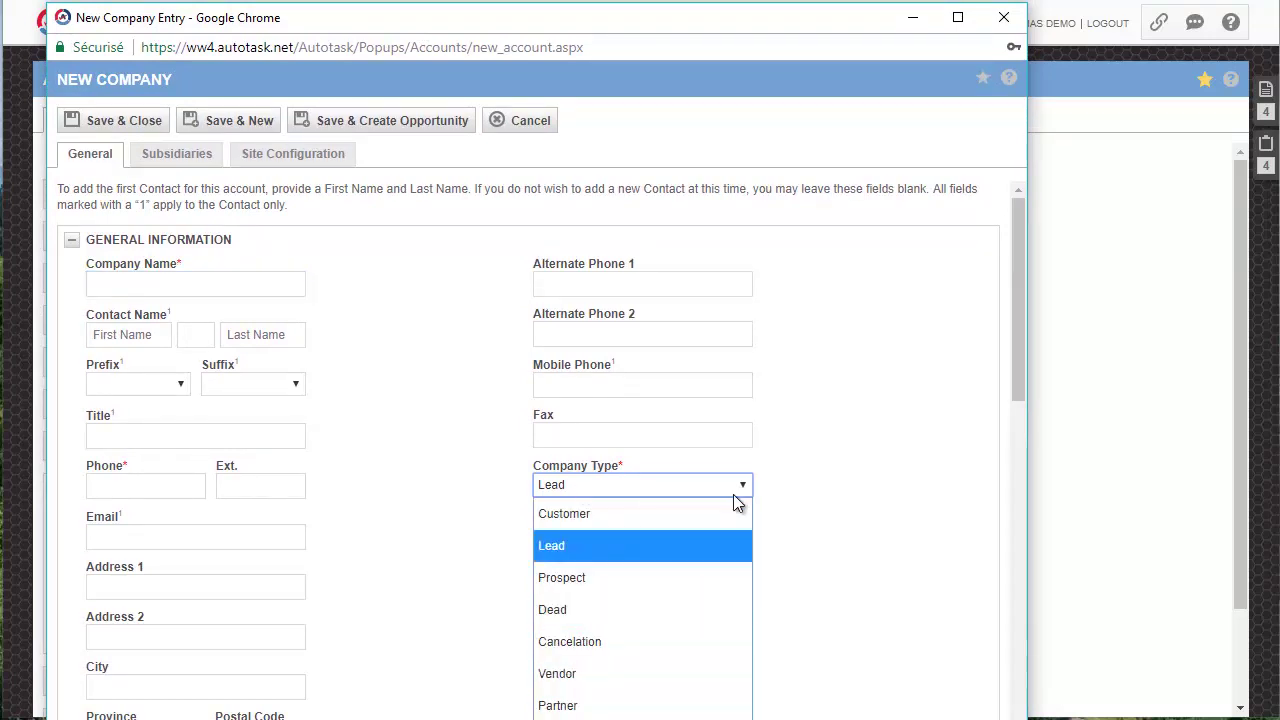
{"action": "left_click", "coordinate": [855, 384]}
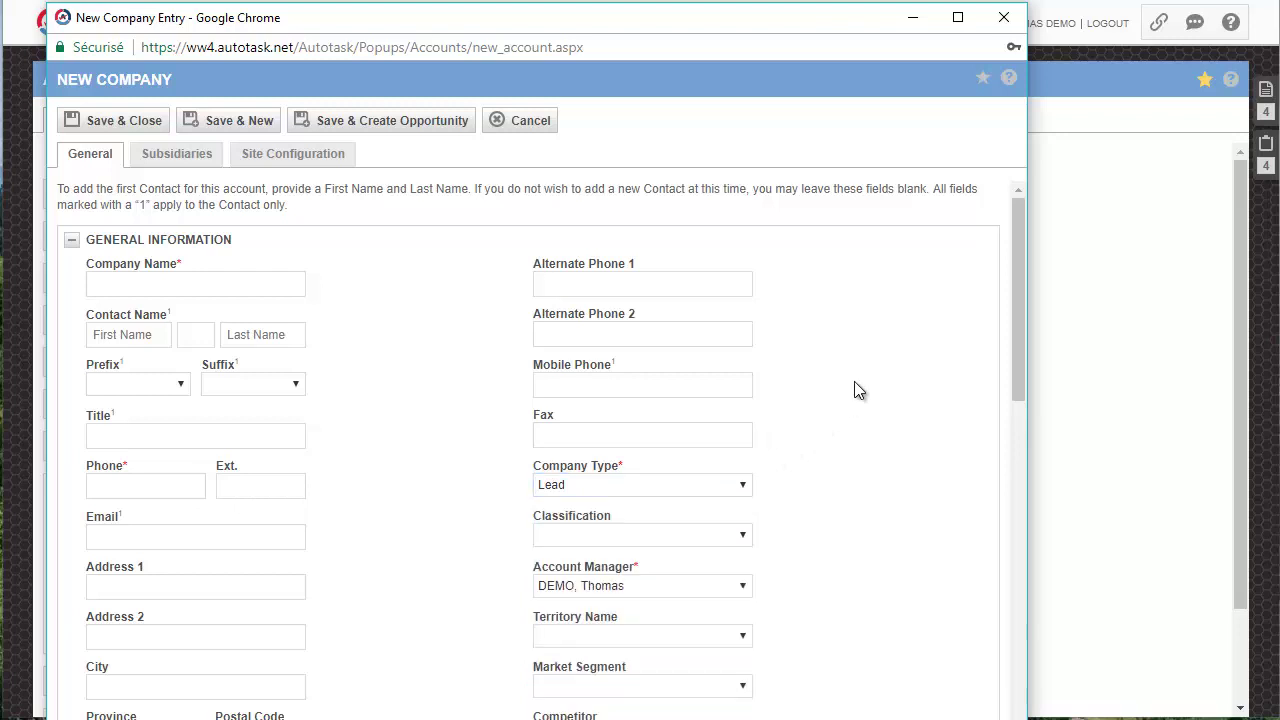
{"action": "left_click", "coordinate": [1005, 22]}
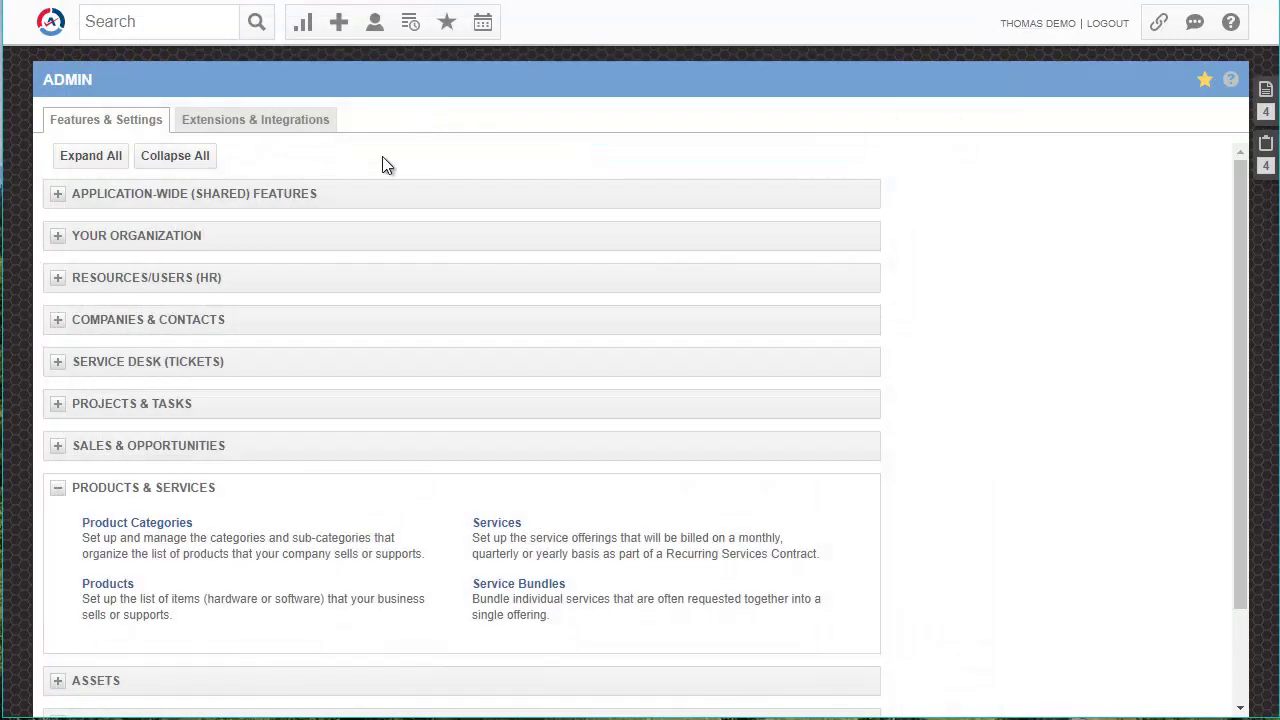
Step: Open the Billing Codes page from the Finance, Accounting, & Invoicing settings
{"action": "scroll", "coordinate": [285, 512], "scroll_direction": "down", "scroll_amount": 2}
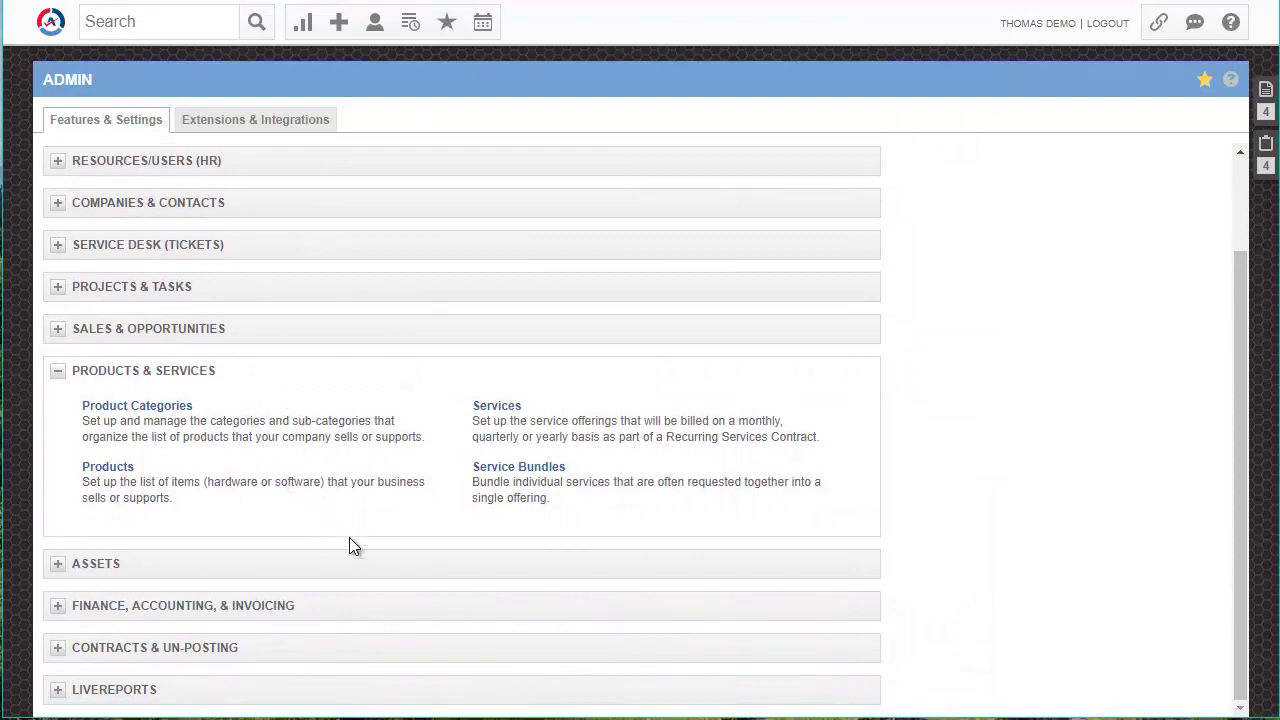
{"action": "left_click", "coordinate": [58, 606]}
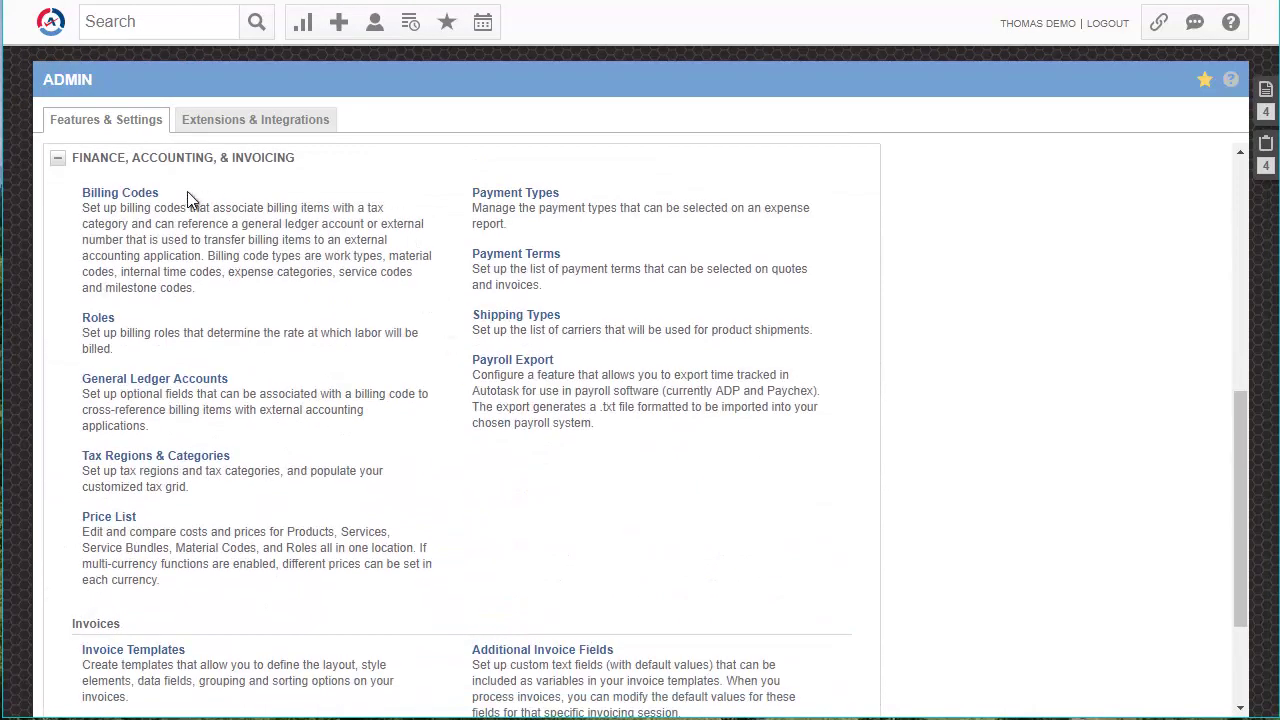
{"action": "left_click", "coordinate": [118, 195]}
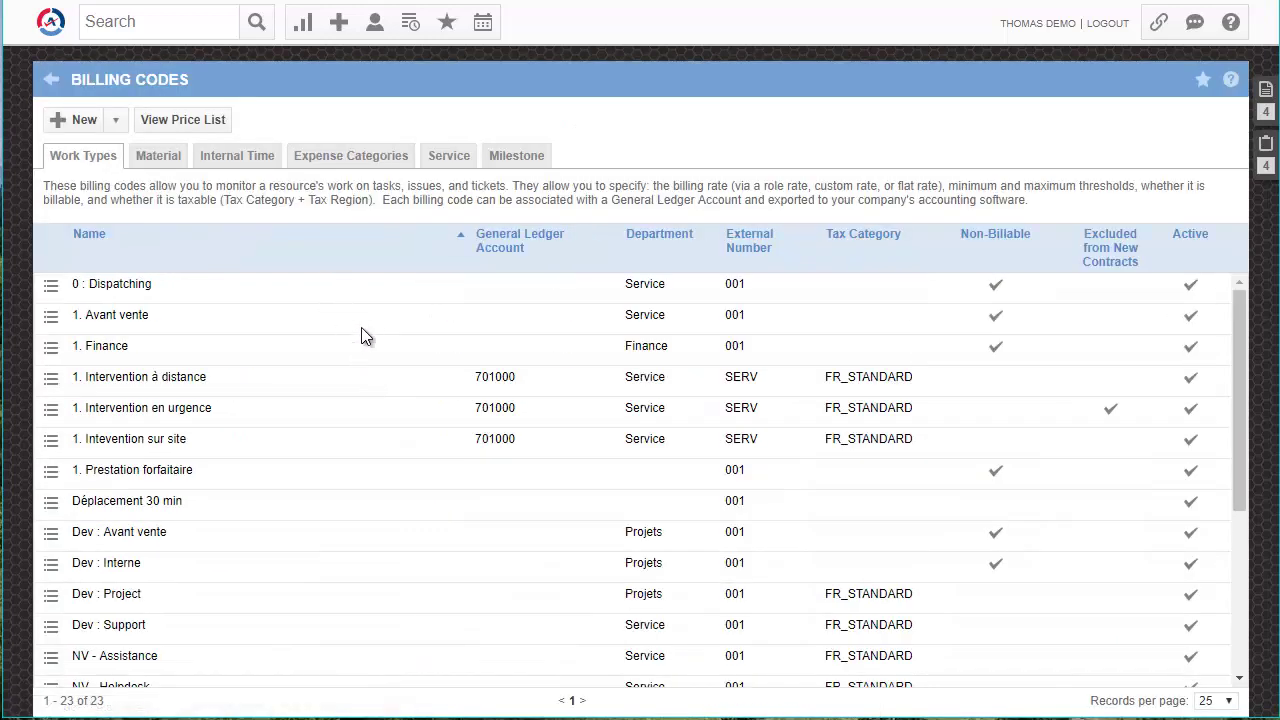
Step: Review the Material billing codes, examining the Matériel and Prestations entries
{"action": "left_click", "coordinate": [158, 158]}
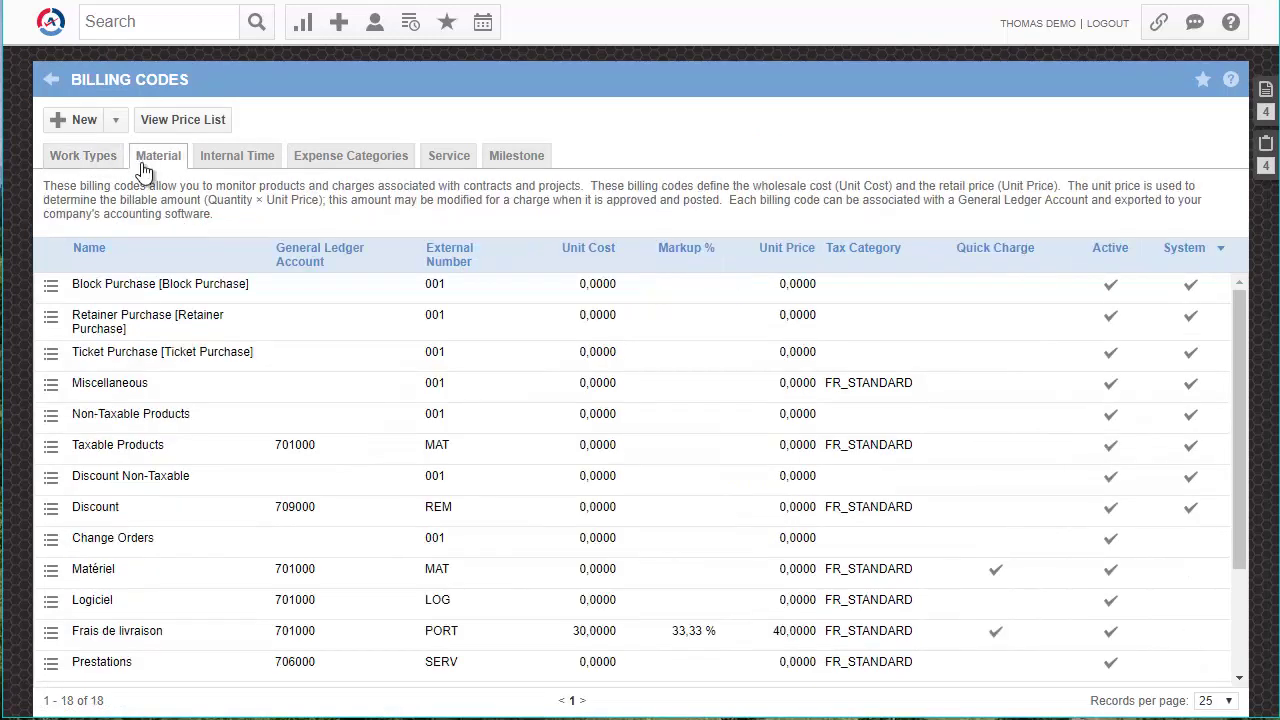
{"action": "scroll", "coordinate": [149, 420], "scroll_direction": "down", "scroll_amount": 3}
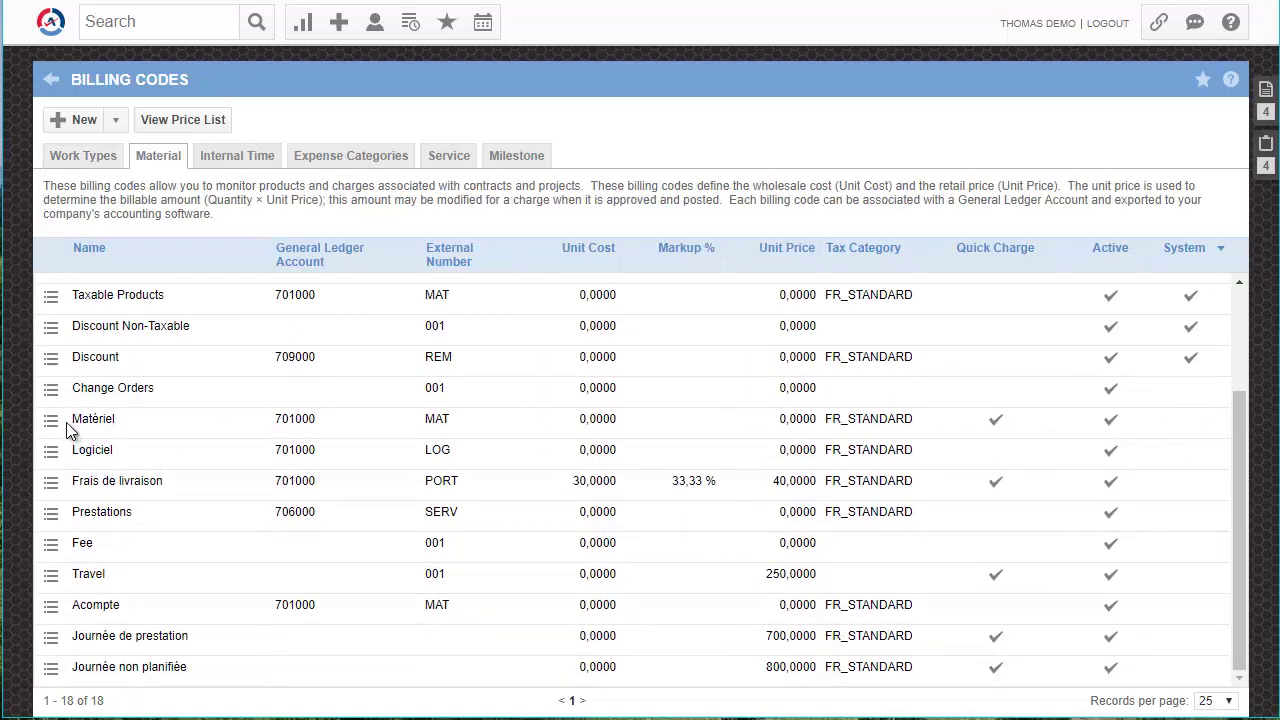
{"action": "left_click_drag", "start_coordinate": [75, 423], "coordinate": [122, 426]}
{"action": "left_click", "coordinate": [95, 421]}
{"action": "left_click_drag", "start_coordinate": [75, 512], "coordinate": [144, 516]}
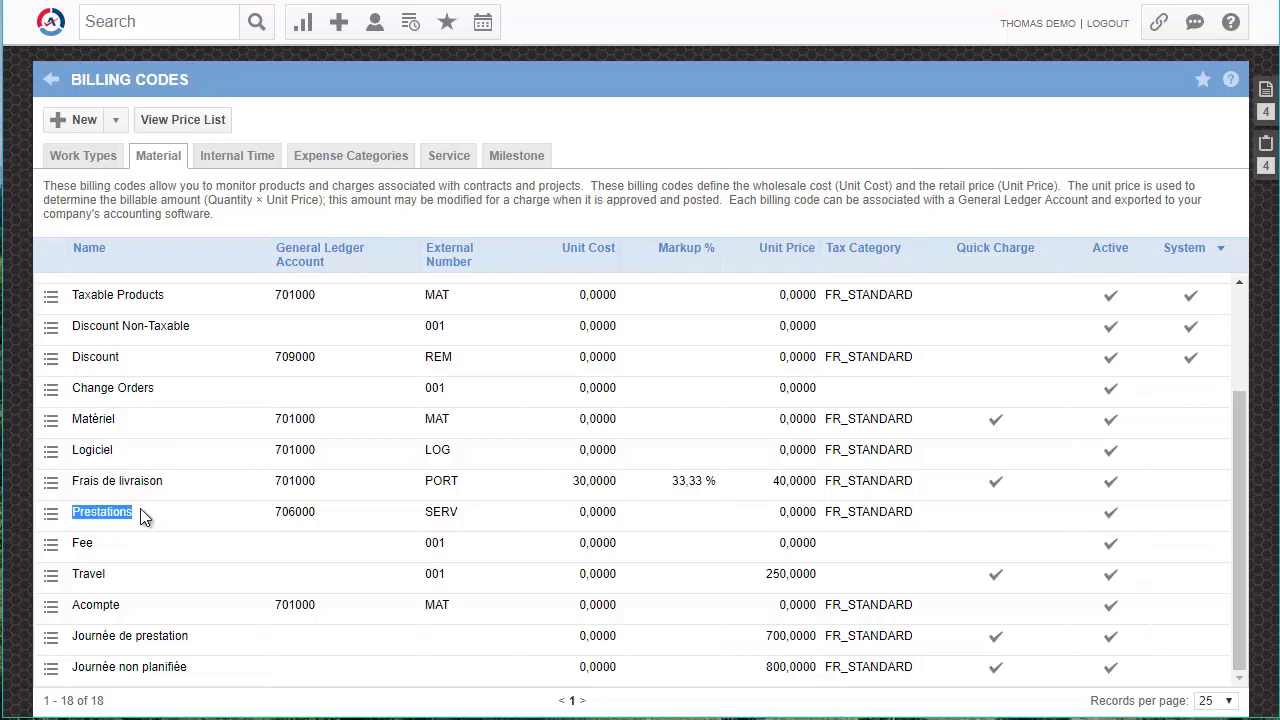
{"action": "left_click", "coordinate": [145, 513]}
{"action": "left_click_drag", "start_coordinate": [152, 510], "coordinate": [71, 515]}
{"action": "left_click", "coordinate": [137, 515]}
{"action": "scroll", "coordinate": [207, 583], "scroll_direction": "up", "scroll_amount": 3}
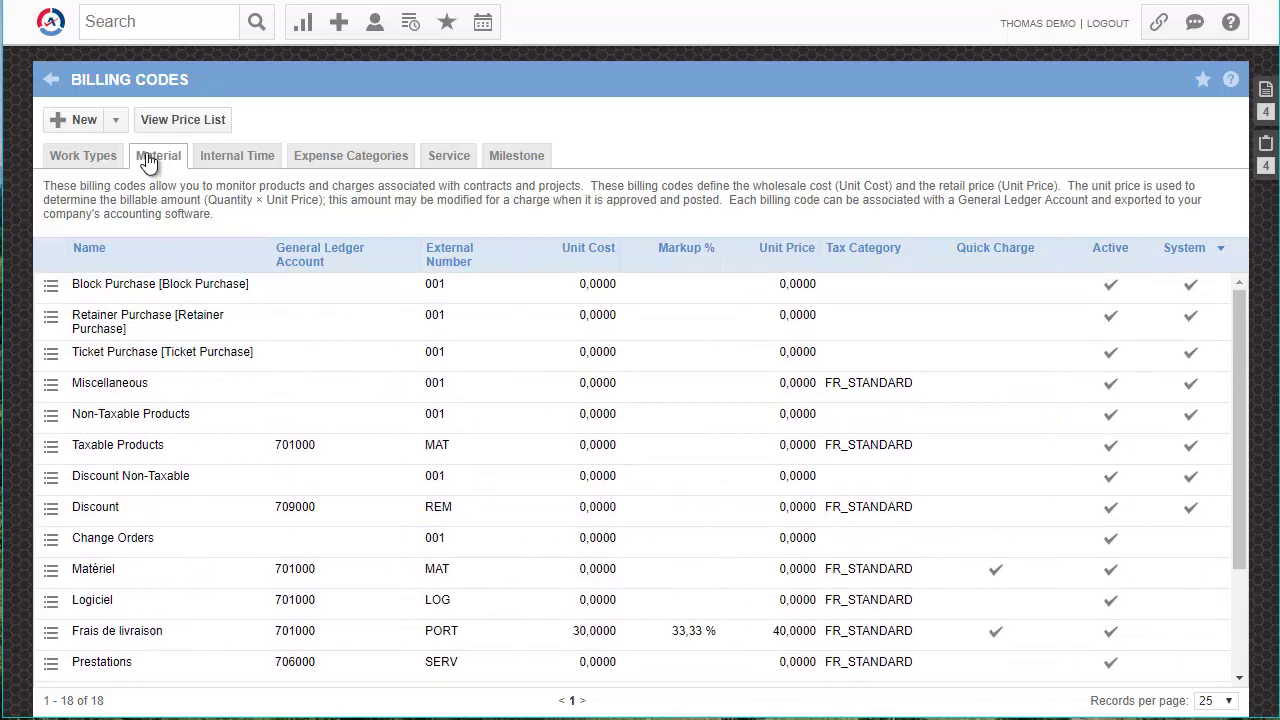
Step: Leave the billing codes and open the Products page from the Products & Services settings in Admin
{"action": "left_click", "coordinate": [115, 119]}
{"action": "left_click", "coordinate": [272, 88]}
{"action": "left_click", "coordinate": [105, 480]}
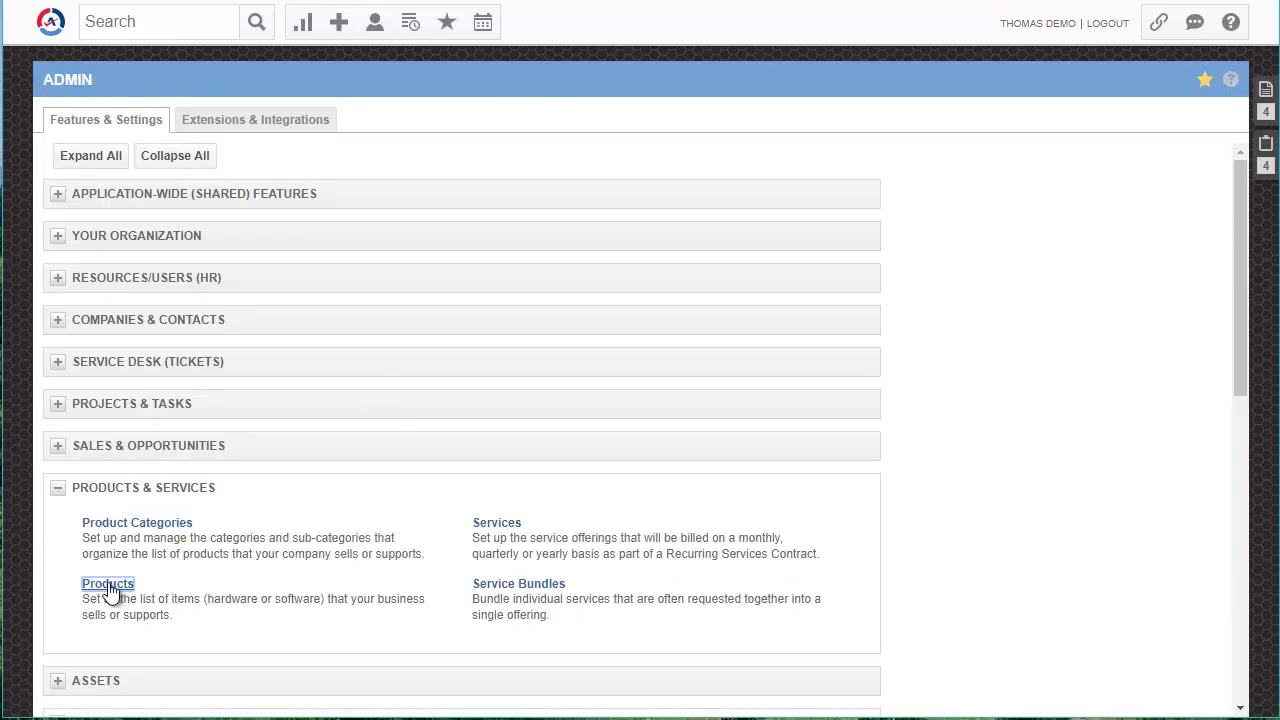
{"action": "left_click", "coordinate": [110, 592]}
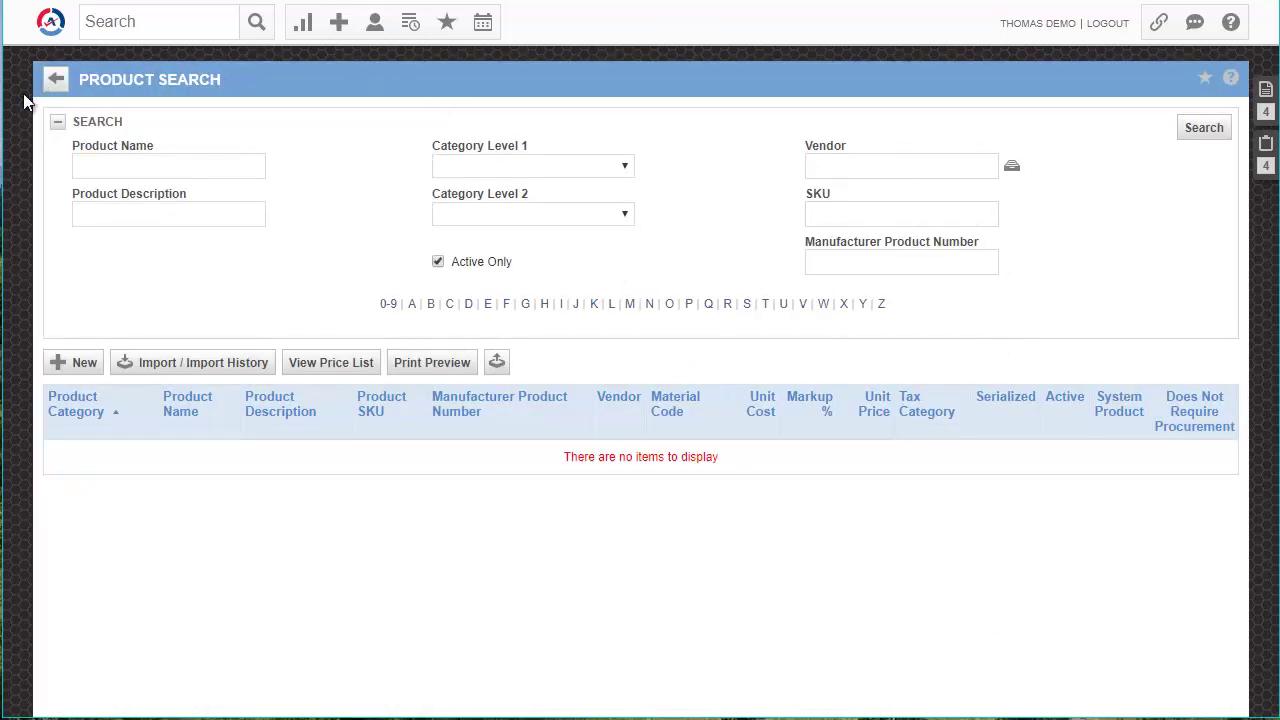
Step: Examine the product search filters: name, description, both category levels, vendor, SKU, manufacturer product number and Active Only
{"action": "left_click", "coordinate": [166, 166]}
{"action": "left_click", "coordinate": [195, 214]}
{"action": "left_click", "coordinate": [189, 163]}
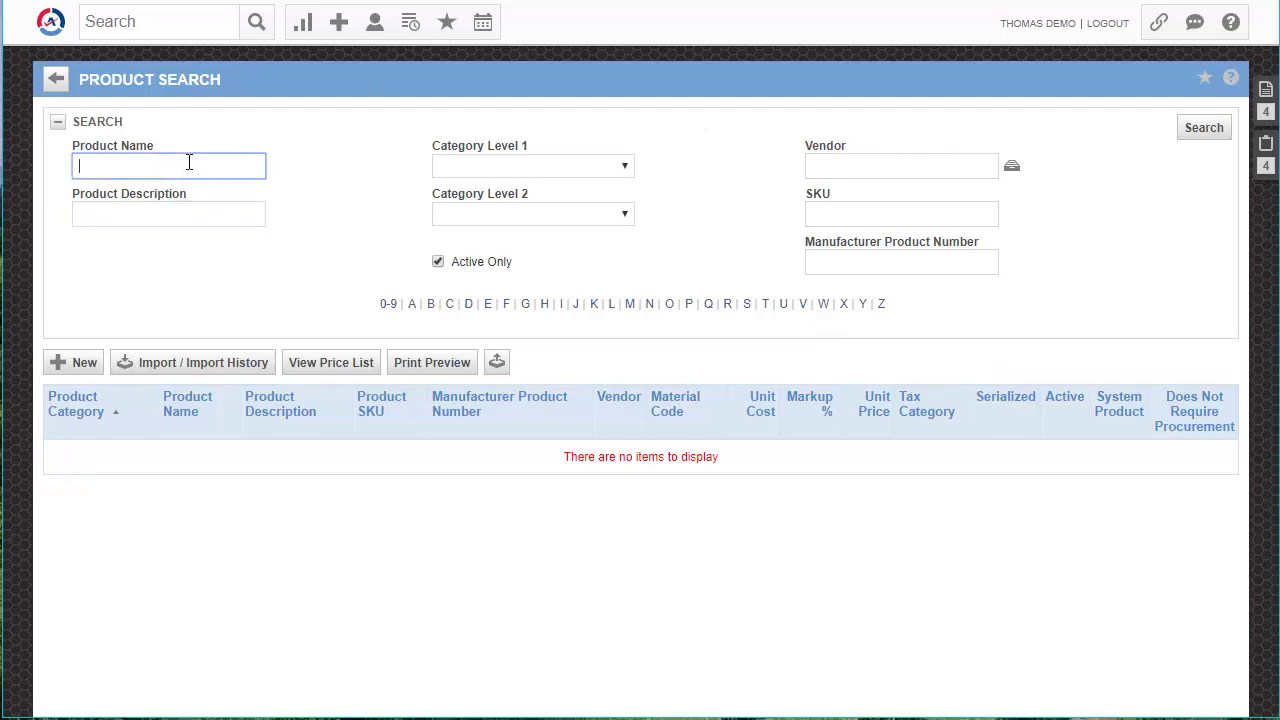
{"action": "left_click", "coordinate": [606, 166]}
{"action": "left_click", "coordinate": [606, 166]}
{"action": "left_click", "coordinate": [625, 214]}
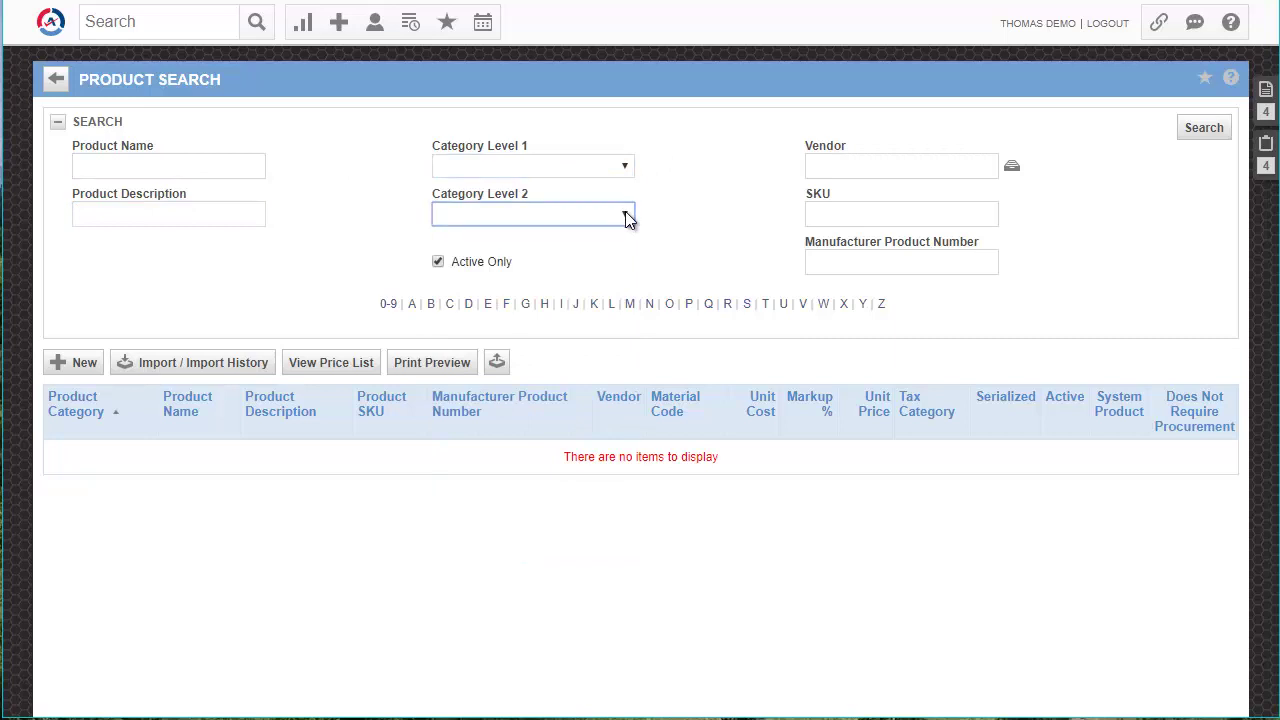
{"action": "left_click", "coordinate": [903, 168]}
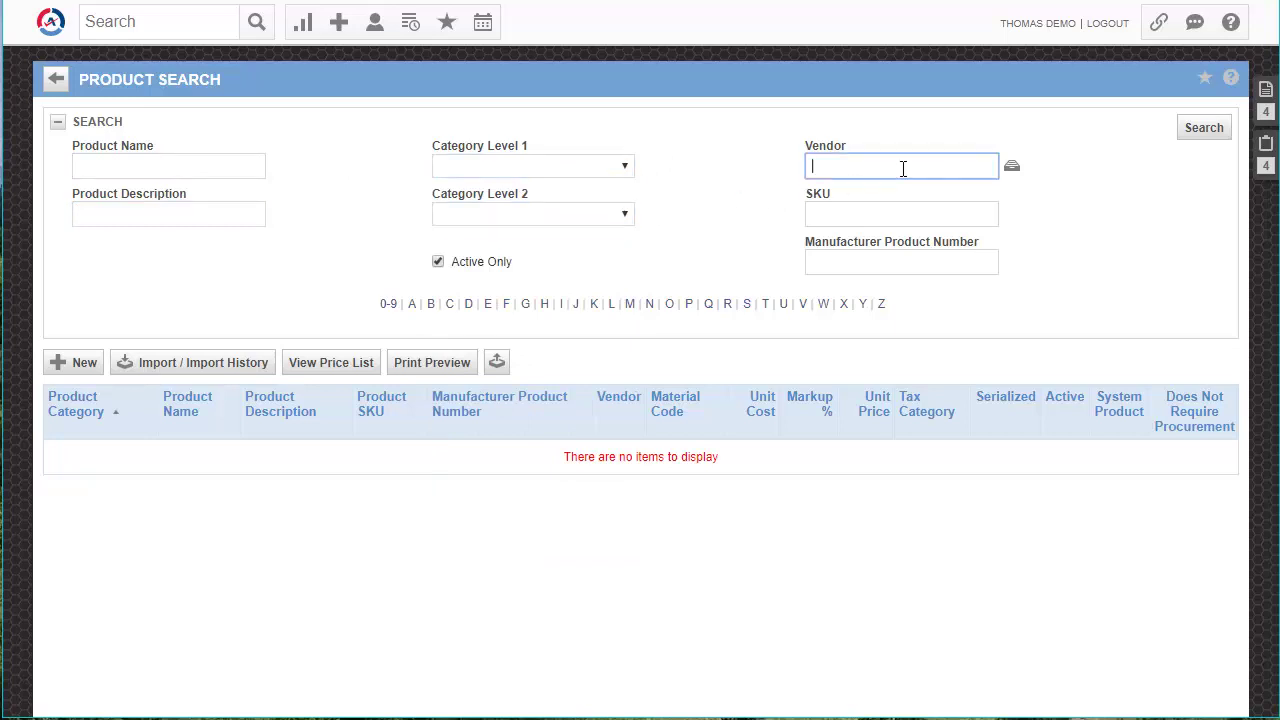
{"action": "left_click", "coordinate": [928, 214]}
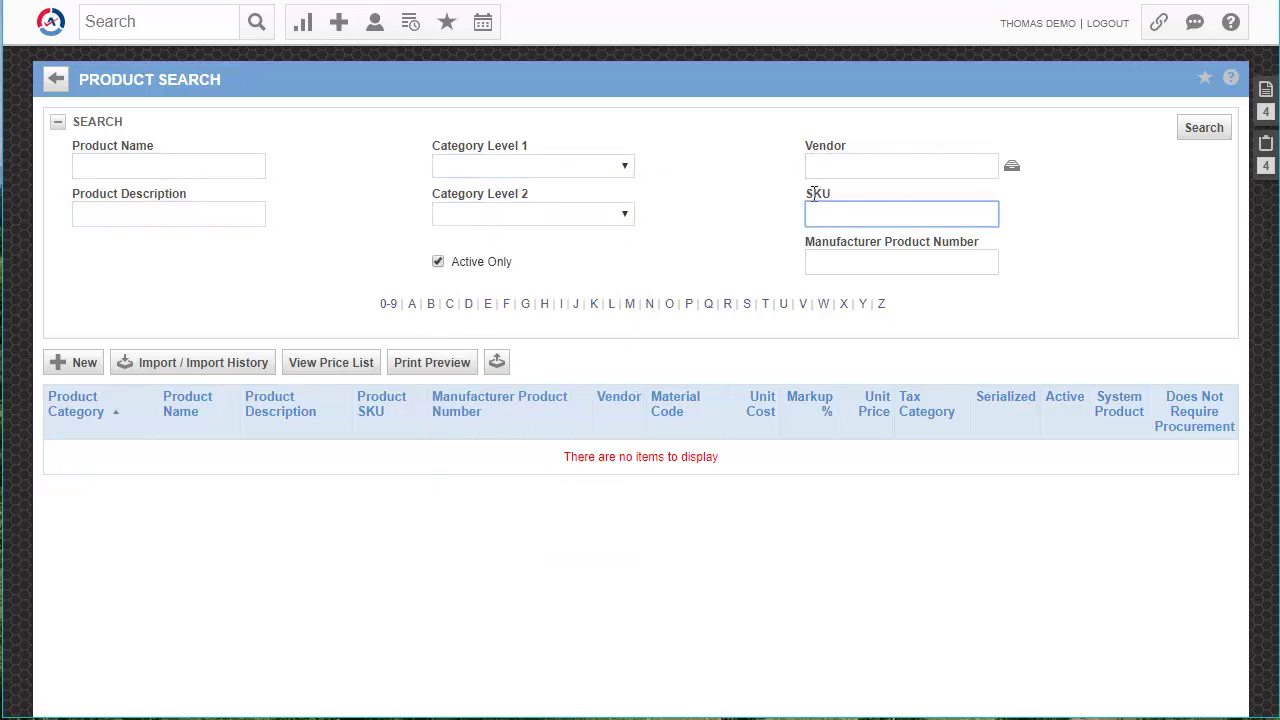
{"action": "left_click", "coordinate": [941, 270]}
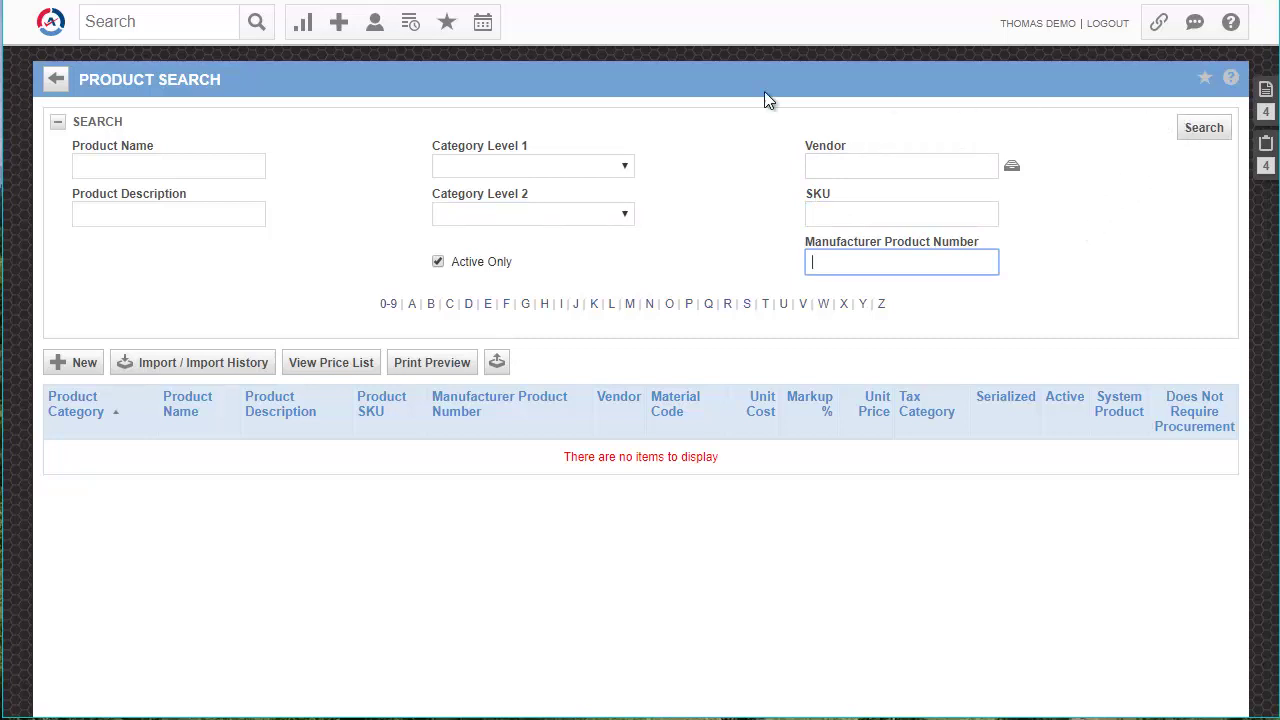
{"action": "left_click", "coordinate": [443, 266]}
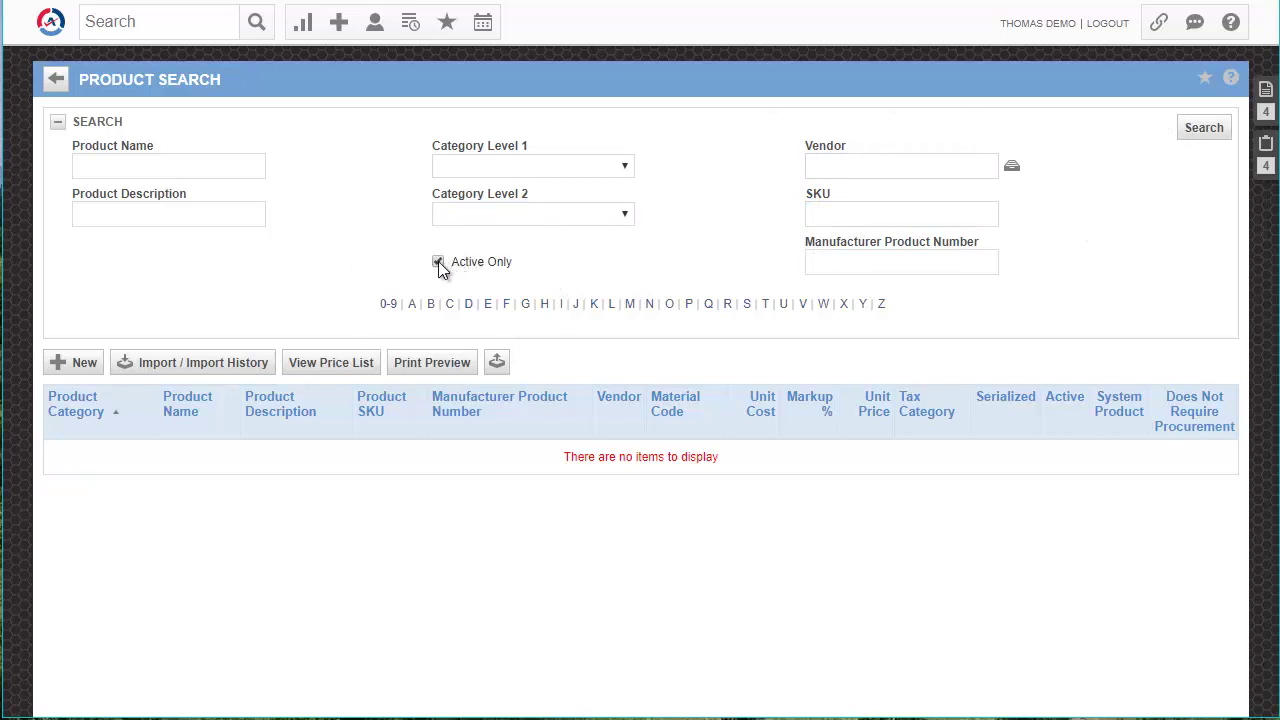
{"action": "left_click", "coordinate": [445, 266]}
{"action": "left_click", "coordinate": [439, 264]}
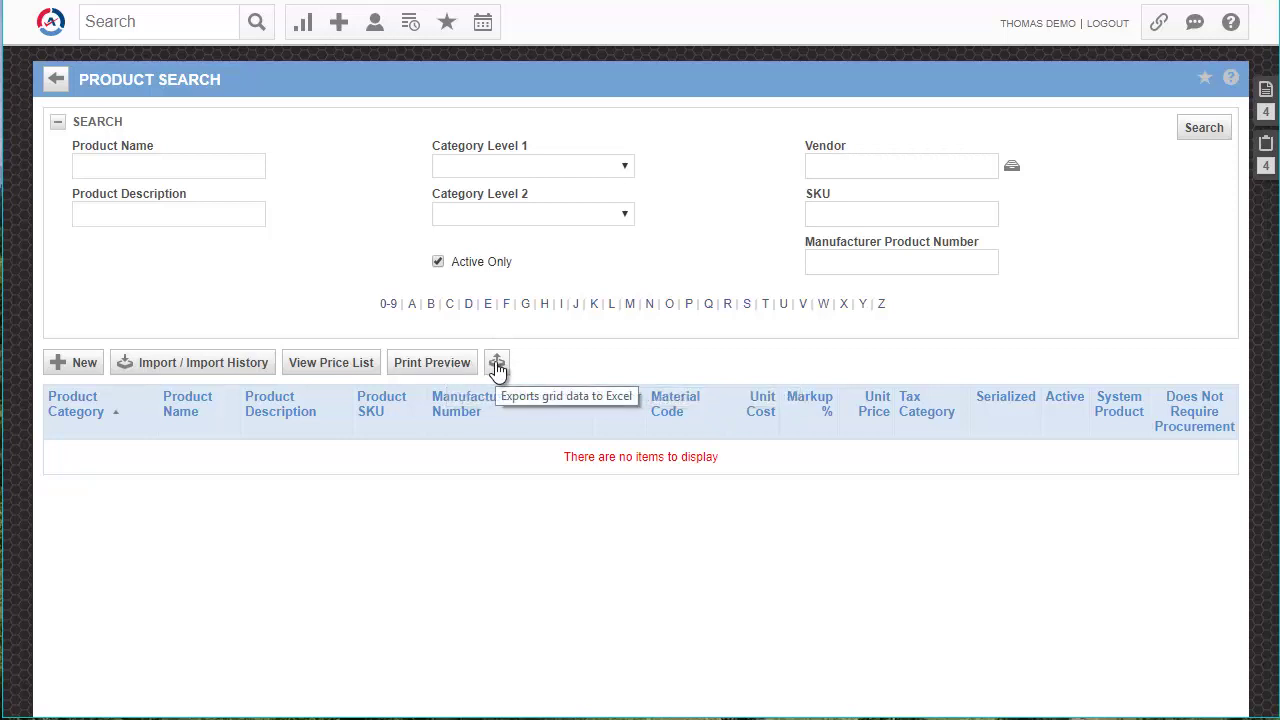
Step: Open a new product form and move its window so the whole form width is visible
{"action": "left_click", "coordinate": [76, 362]}
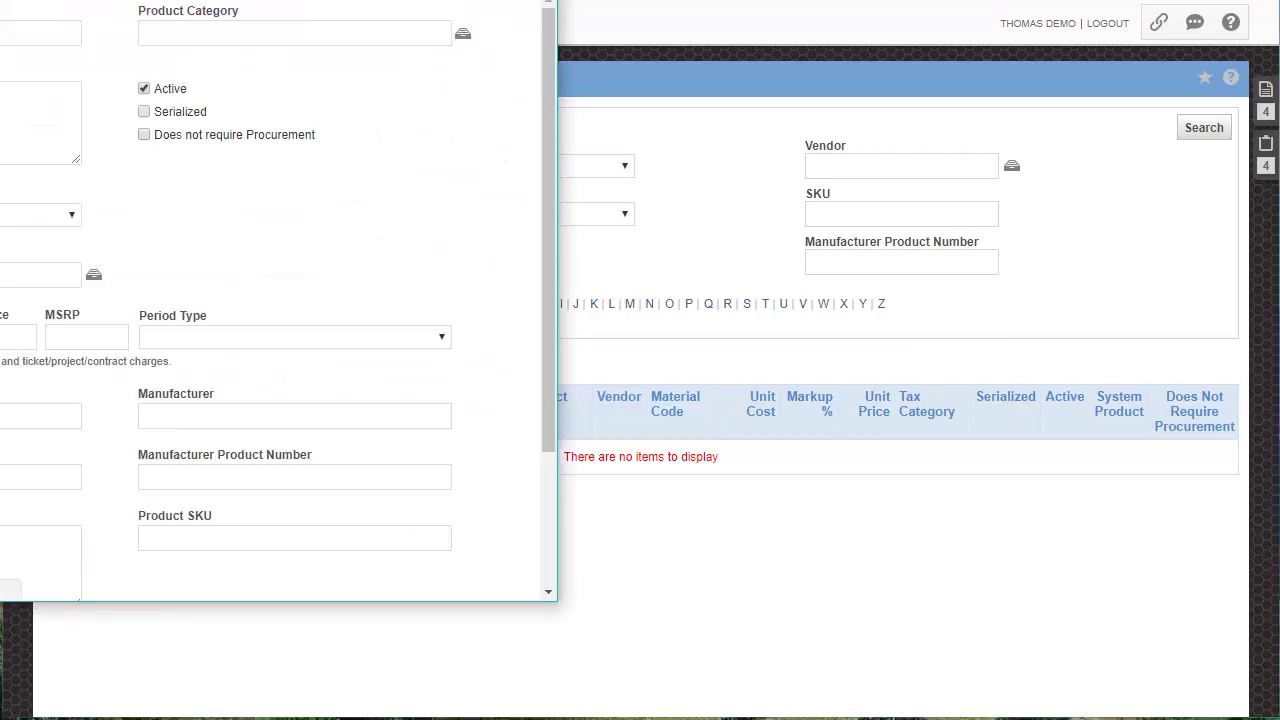
{"action": "left_click_drag", "start_coordinate": [414, 14], "coordinate": [443, 22]}
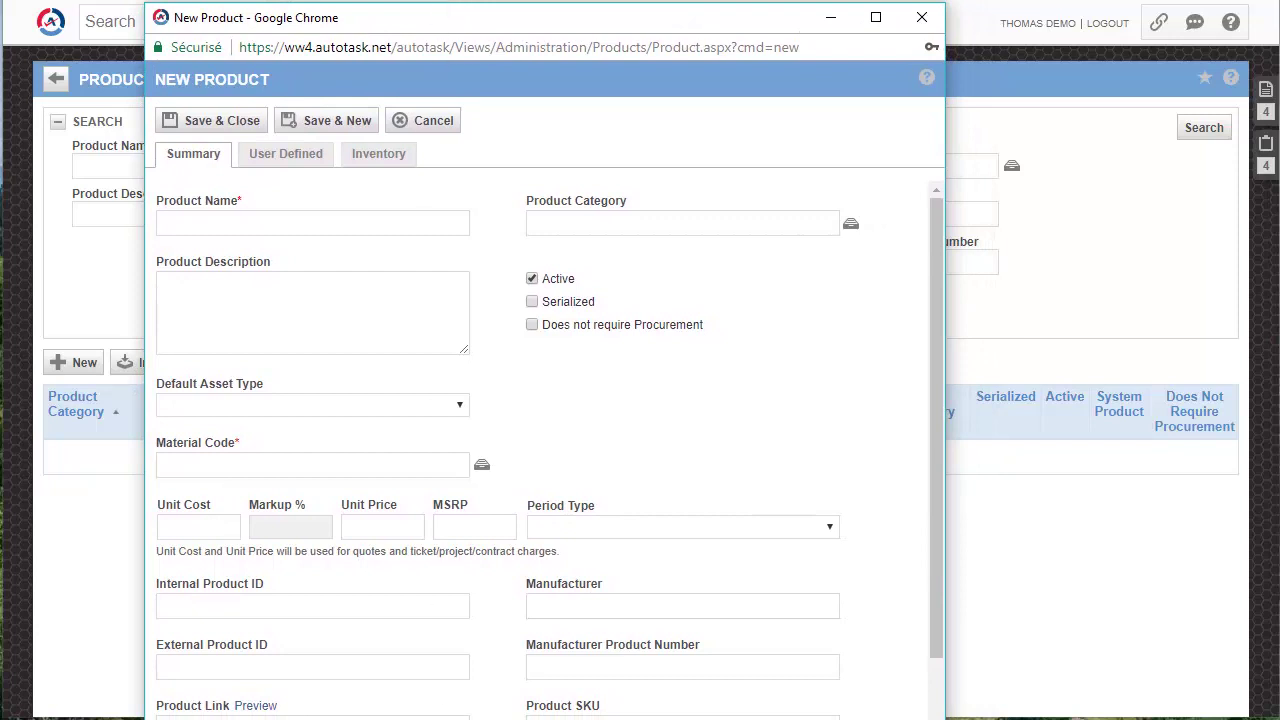
{"action": "mouse_move", "coordinate": [471, 719]}
{"action": "left_mouse_down"}
{"action": "mouse_move", "coordinate": [471, 700]}
{"action": "mouse_move", "coordinate": [471, 714]}
{"action": "left_mouse_up"}
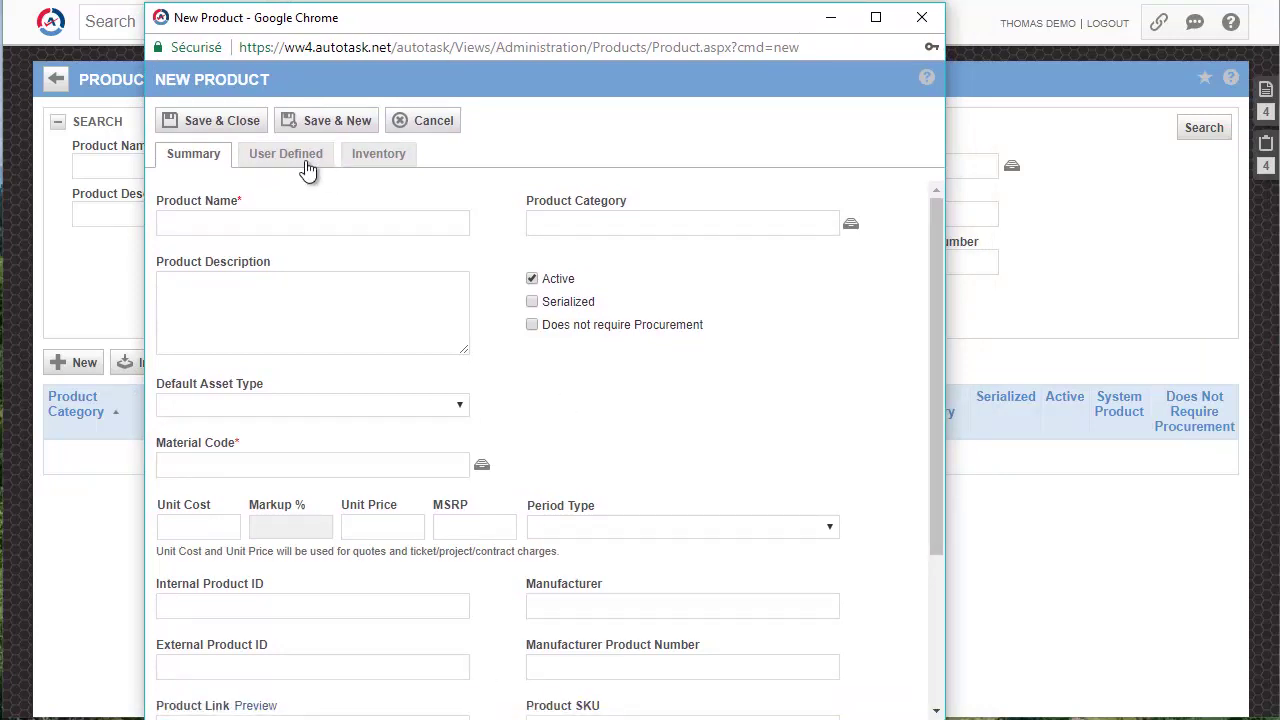
Step: Name the product "Imprimante HP DESKJET 24560" and describe it as "Imprimante Jet d'encre haute performance"
{"action": "left_click", "coordinate": [275, 226]}
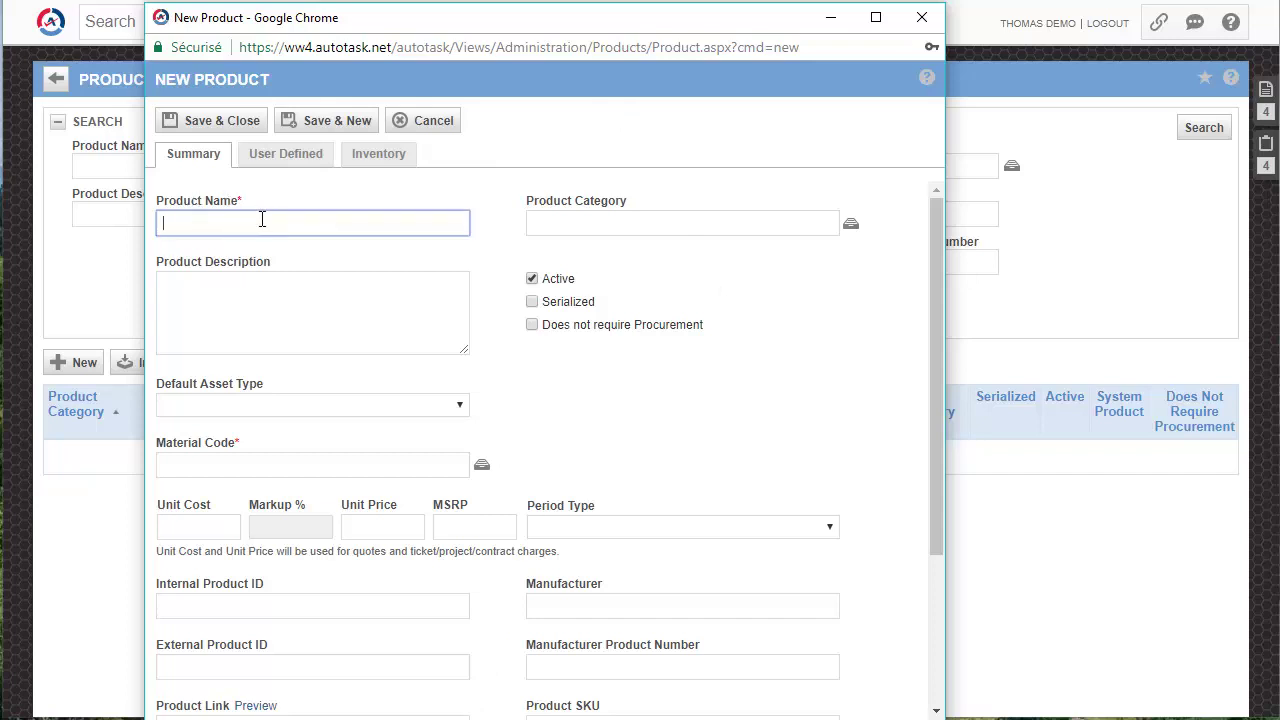
{"action": "left_click", "coordinate": [262, 219]}
{"action": "type", "text": "Imprimante HP DESKJET 24560"}
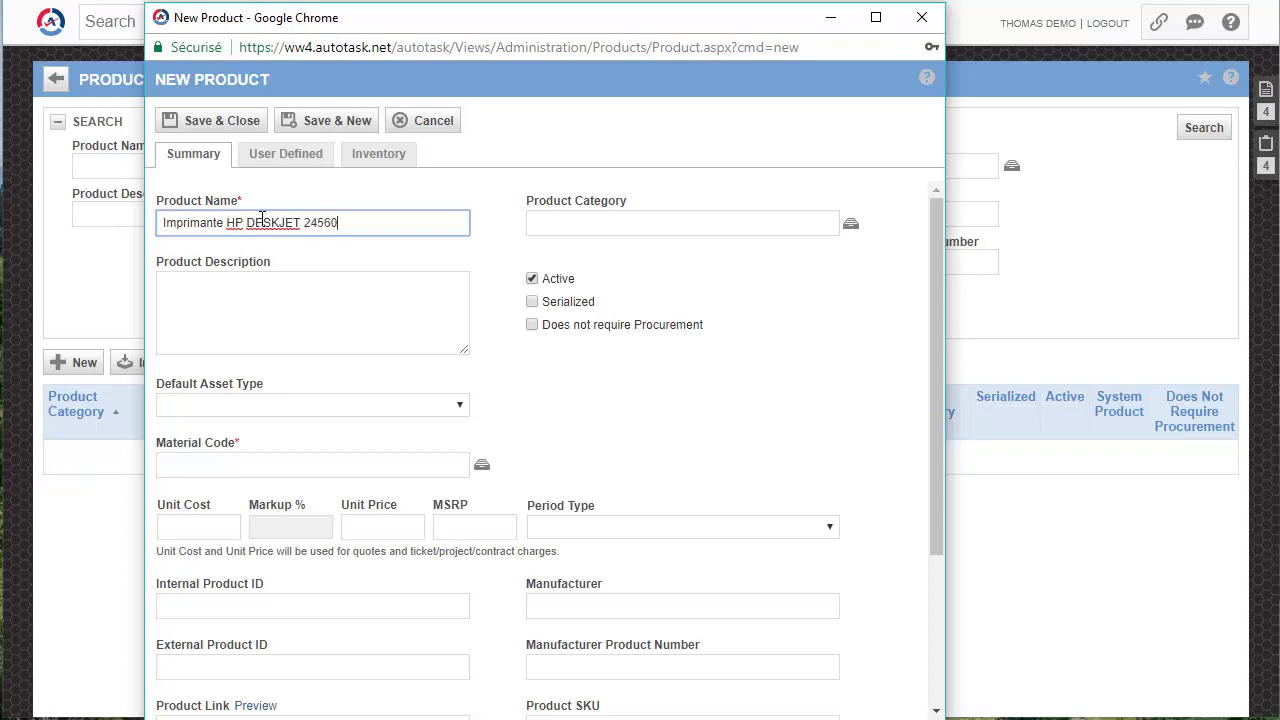
{"action": "left_click", "coordinate": [315, 298]}
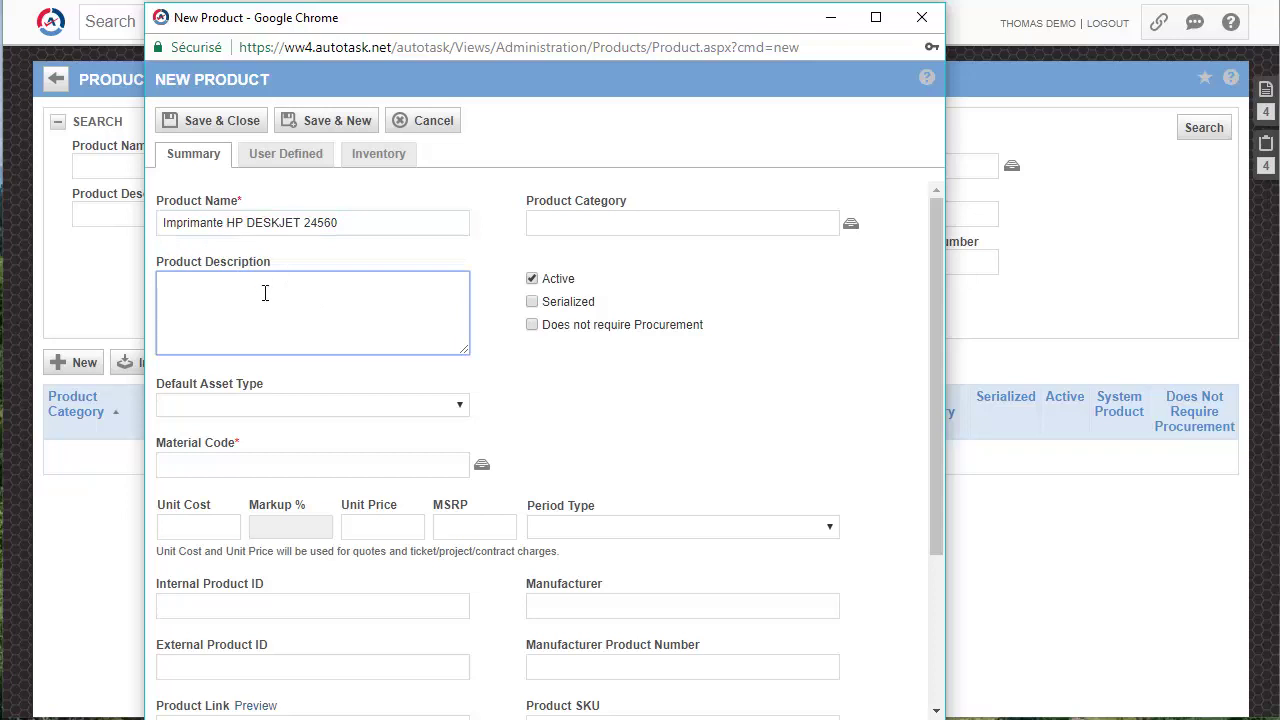
{"action": "type", "text": "Imprimante Jet d'encre haute performance"}
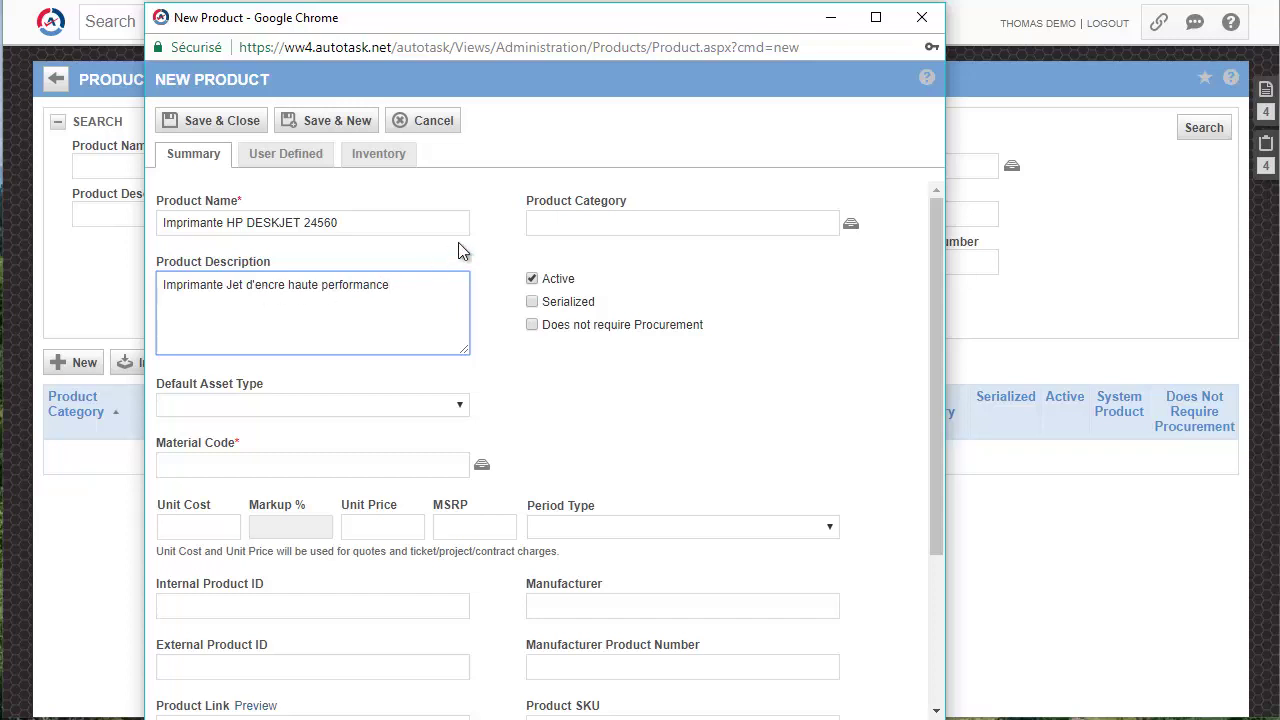
Step: Browse the product category tree, including the Hardware and Infrastructure subcategories, and set the product category to Network
{"action": "left_click", "coordinate": [568, 226]}
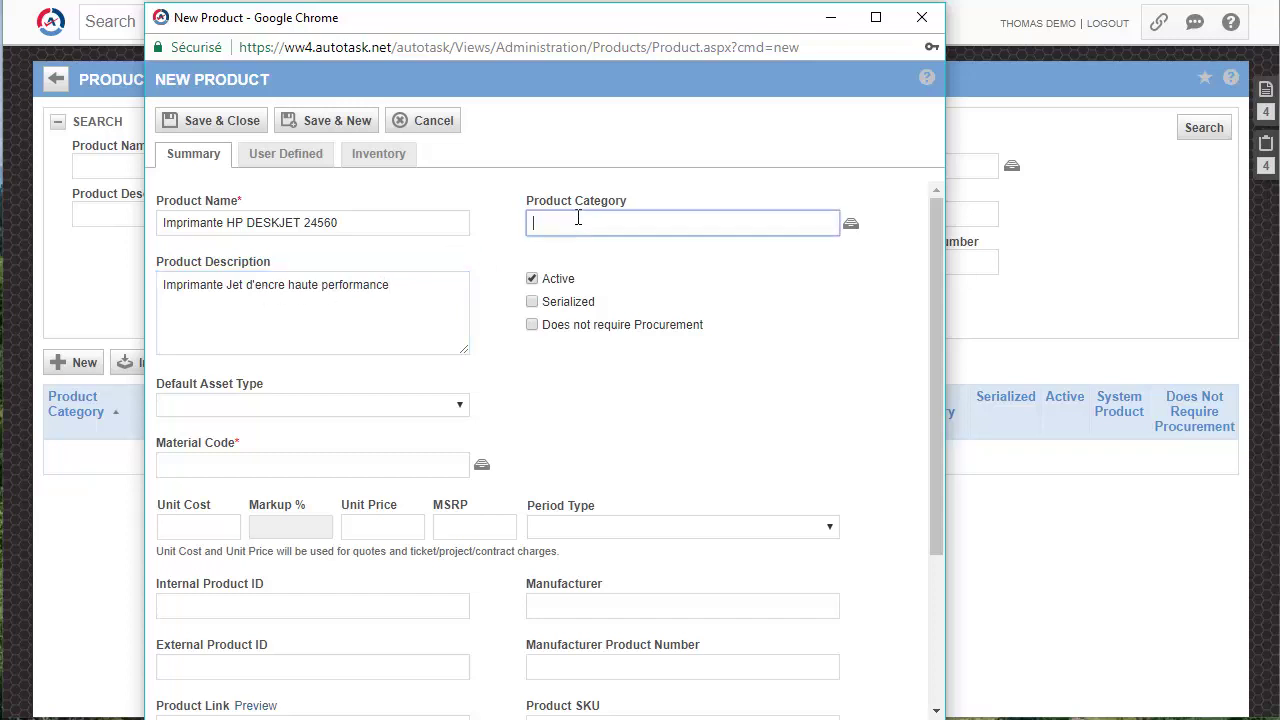
{"action": "left_click", "coordinate": [852, 229]}
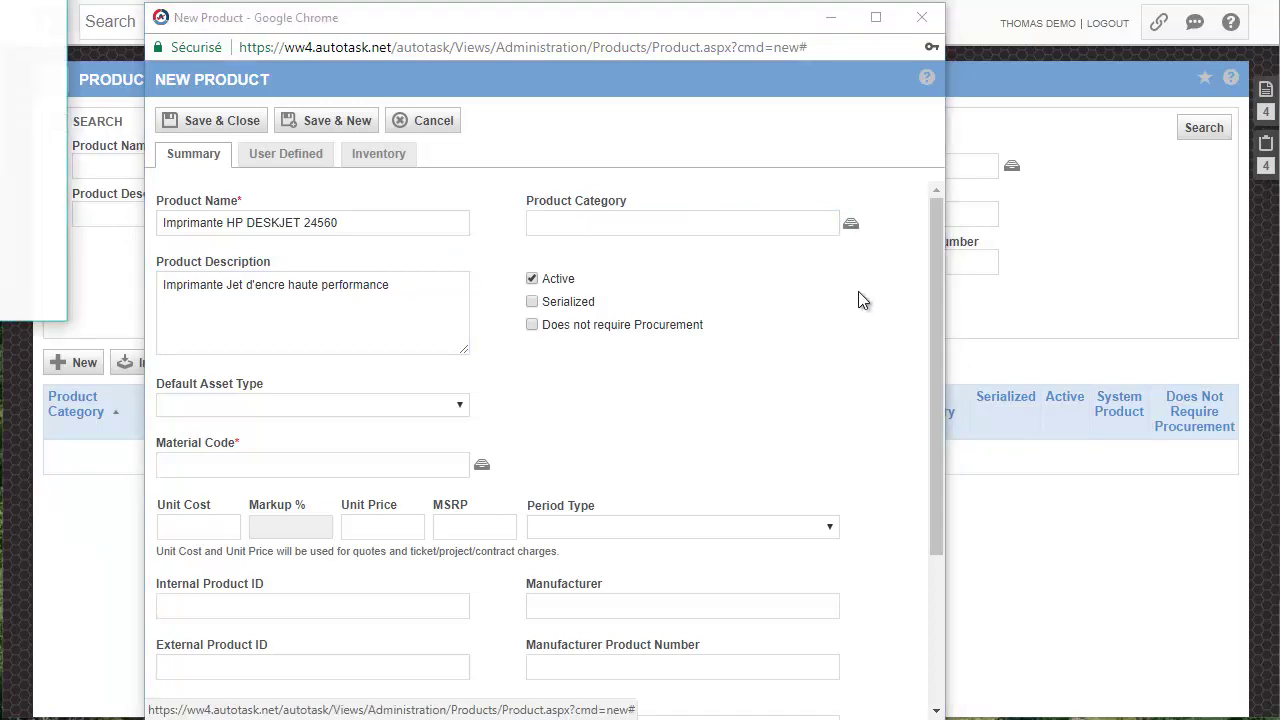
{"action": "left_click_drag", "start_coordinate": [40, 14], "coordinate": [515, 93]}
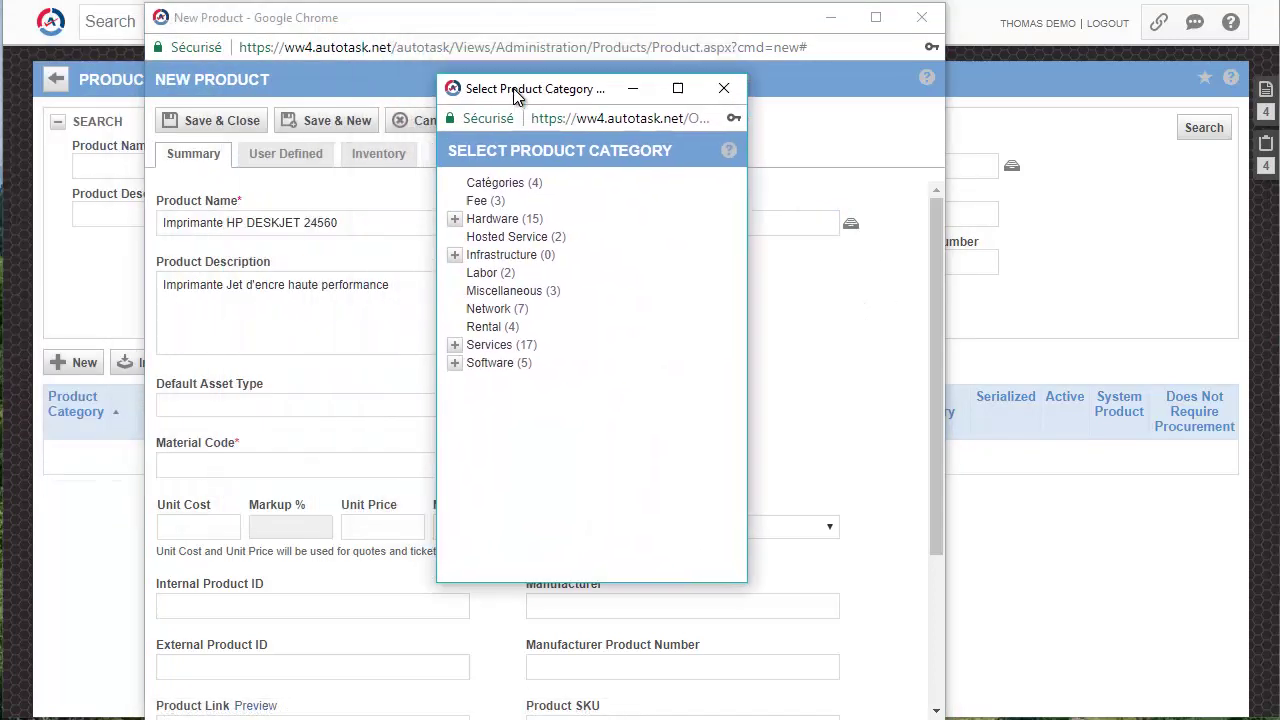
{"action": "left_click", "coordinate": [455, 219]}
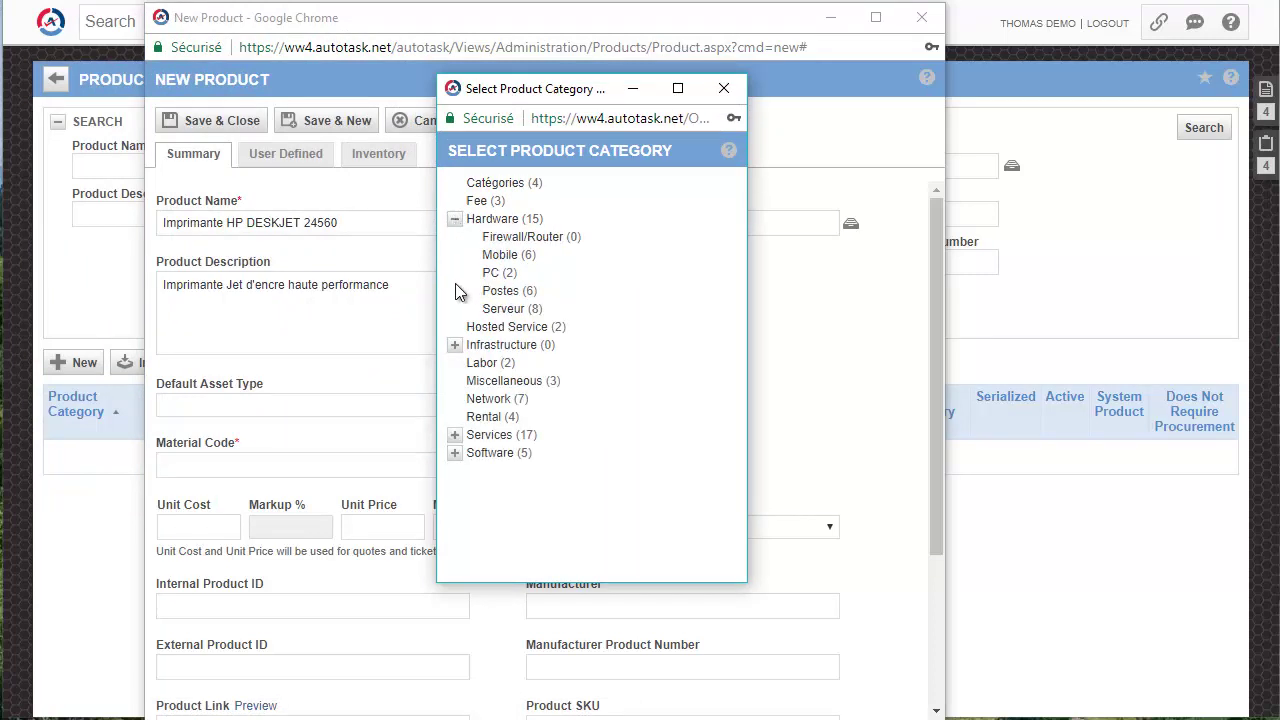
{"action": "left_click", "coordinate": [455, 345]}
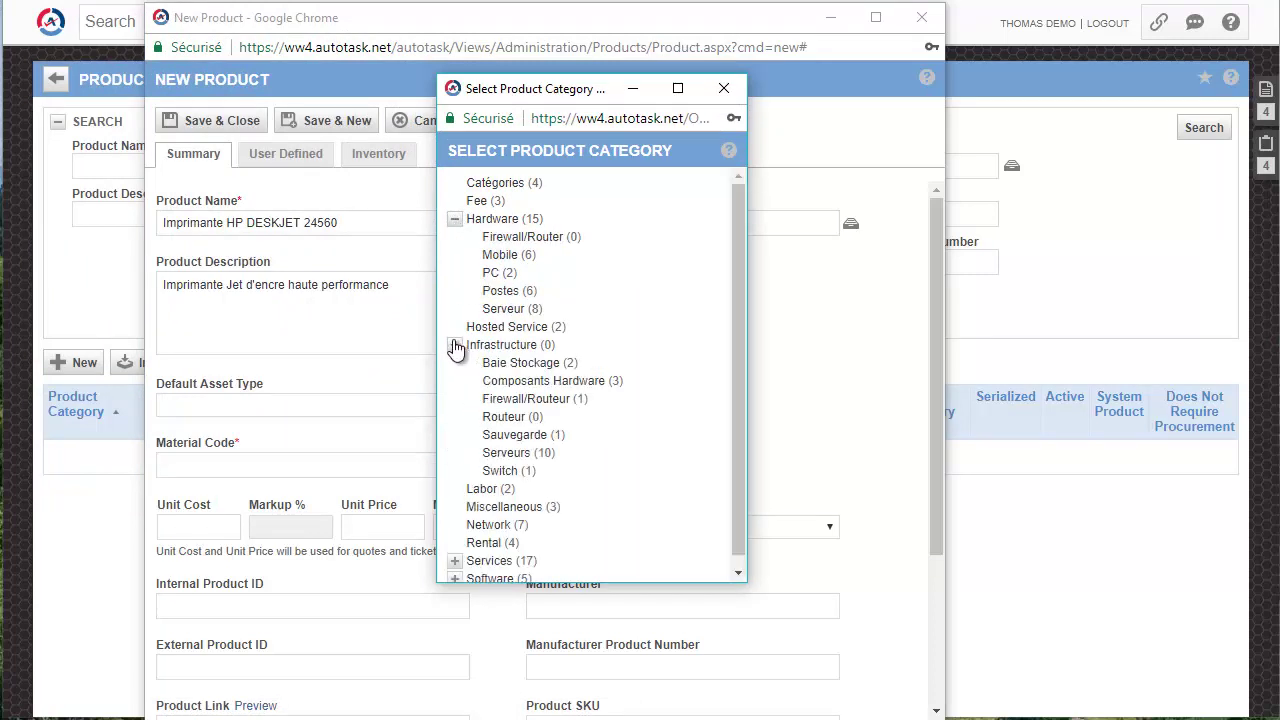
{"action": "left_click", "coordinate": [455, 345]}
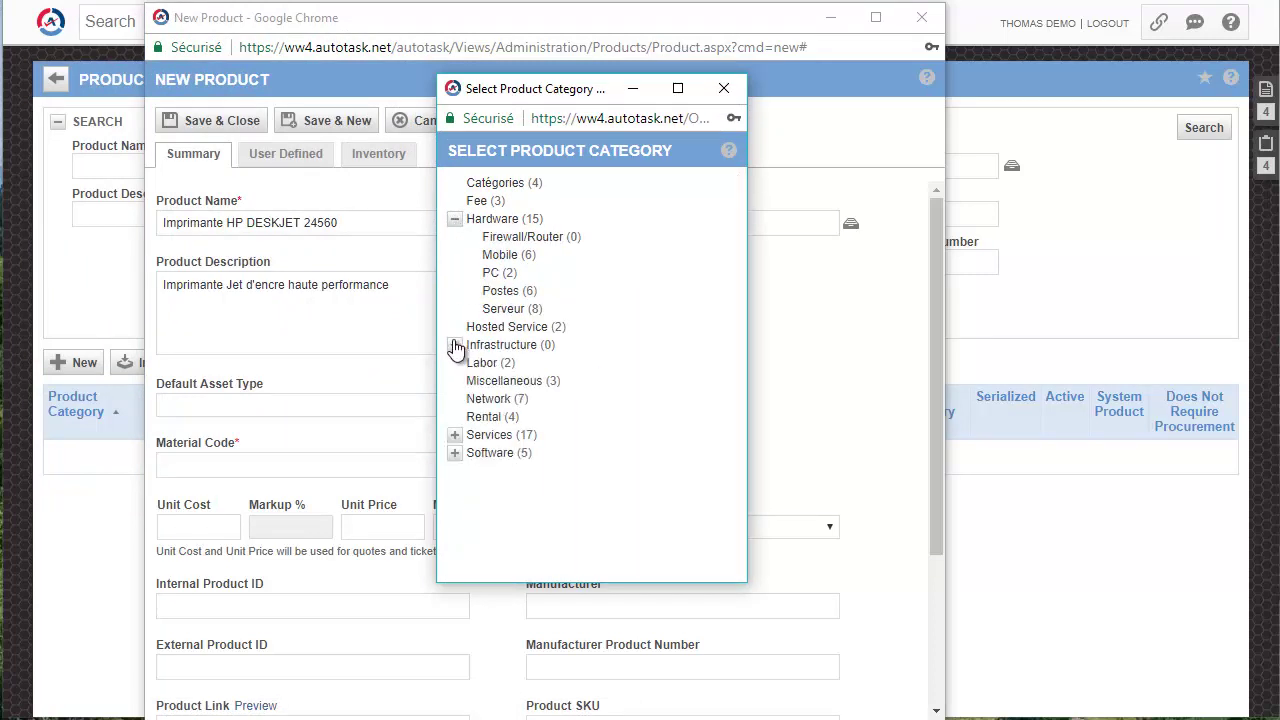
{"action": "left_click", "coordinate": [455, 435]}
{"action": "left_click", "coordinate": [455, 435]}
{"action": "left_click", "coordinate": [455, 453]}
{"action": "left_click", "coordinate": [455, 453]}
{"action": "left_click", "coordinate": [455, 345]}
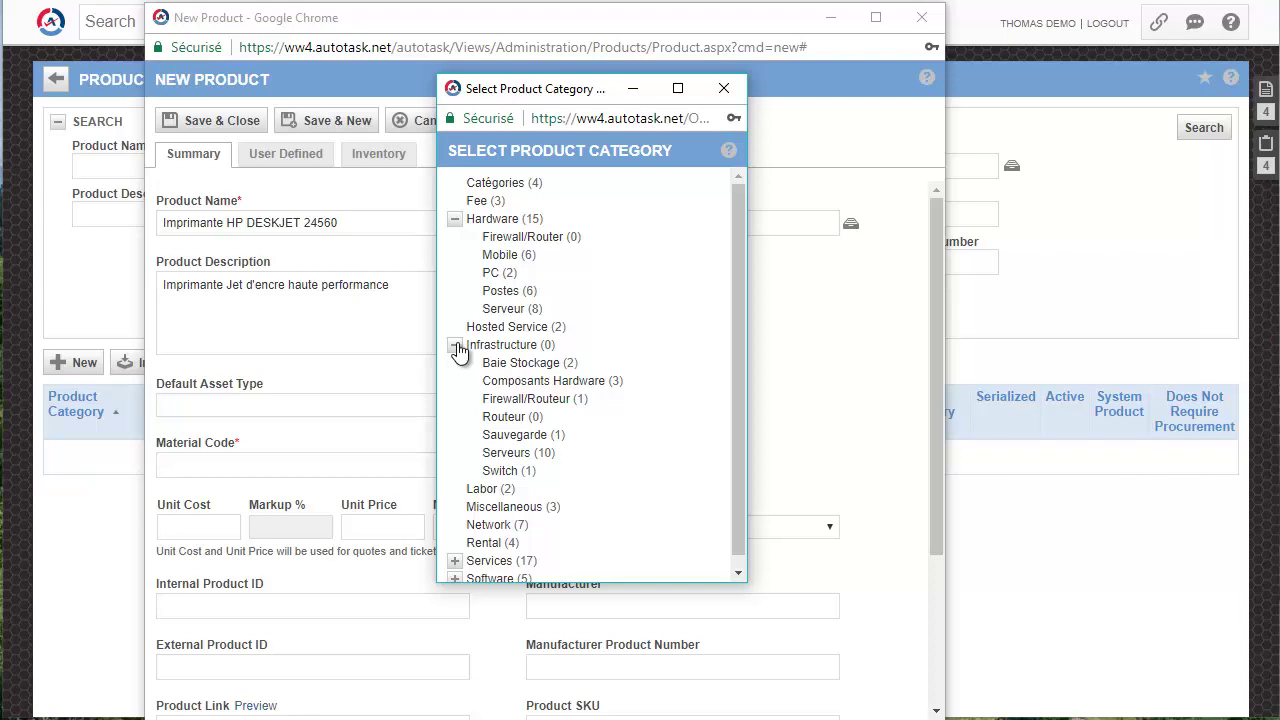
{"action": "left_click", "coordinate": [455, 345]}
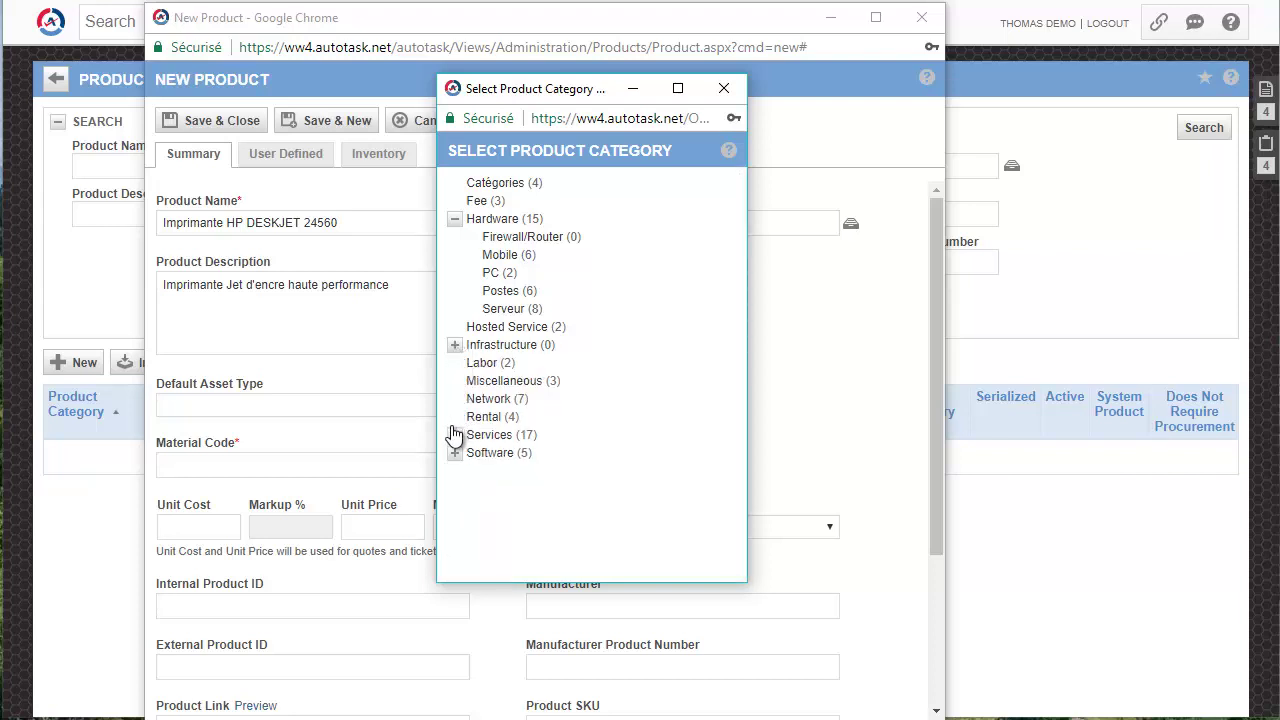
{"action": "left_click", "coordinate": [490, 399]}
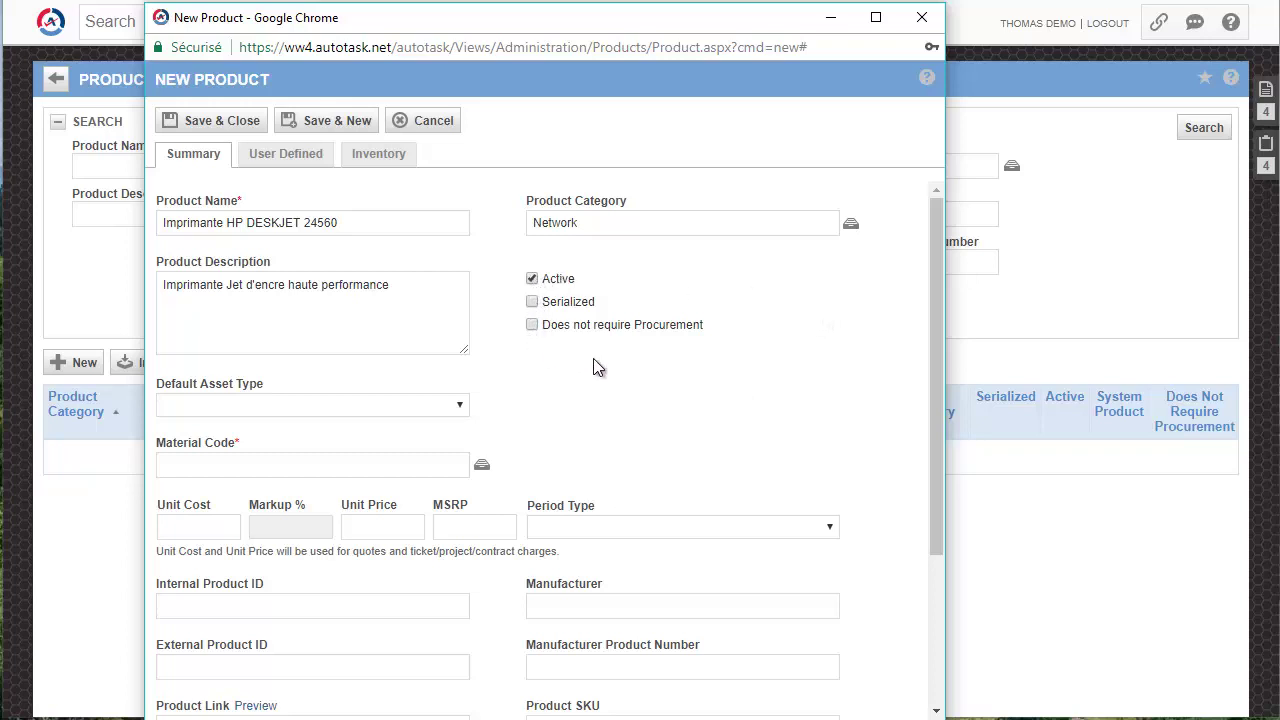
Step: Try out the Active and Does not require Procurement options, restore both, and examine the Serialized option
{"action": "left_click", "coordinate": [532, 280]}
{"action": "left_click", "coordinate": [532, 280]}
{"action": "left_click_drag", "start_coordinate": [544, 300], "coordinate": [604, 302]}
{"action": "left_click", "coordinate": [602, 299]}
{"action": "left_click_drag", "start_coordinate": [704, 326], "coordinate": [543, 328]}
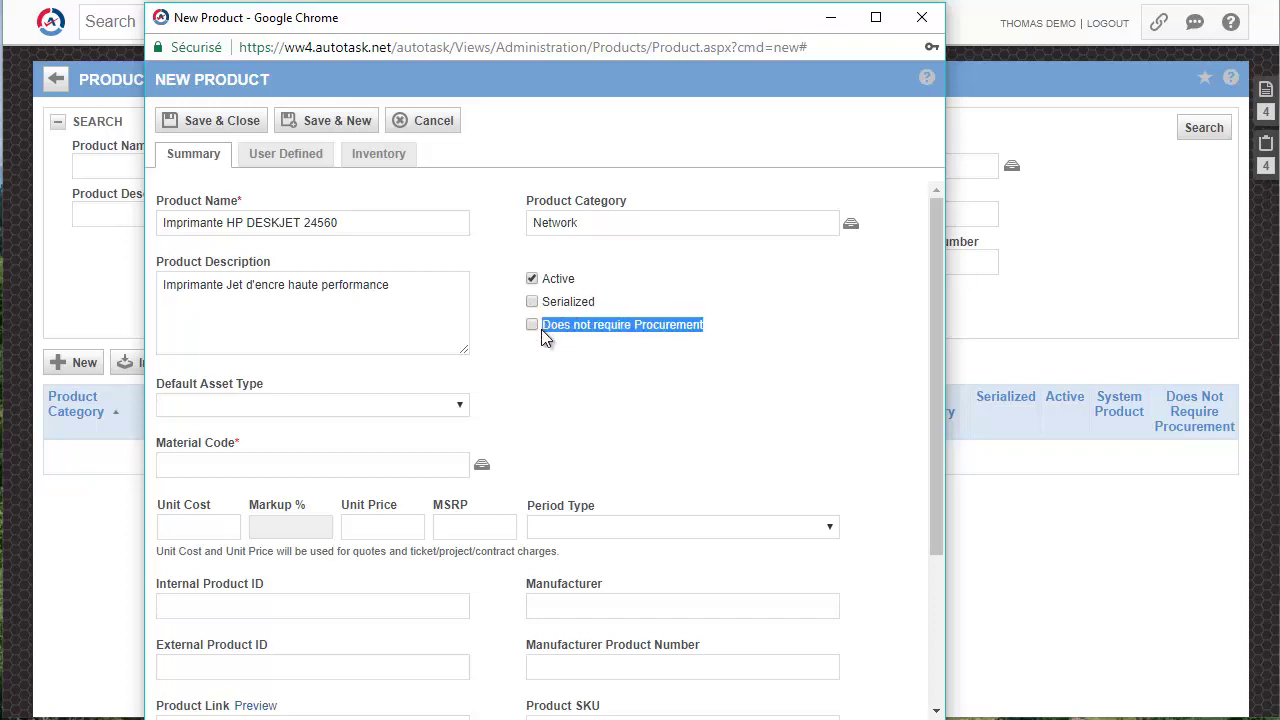
{"action": "left_click", "coordinate": [543, 330]}
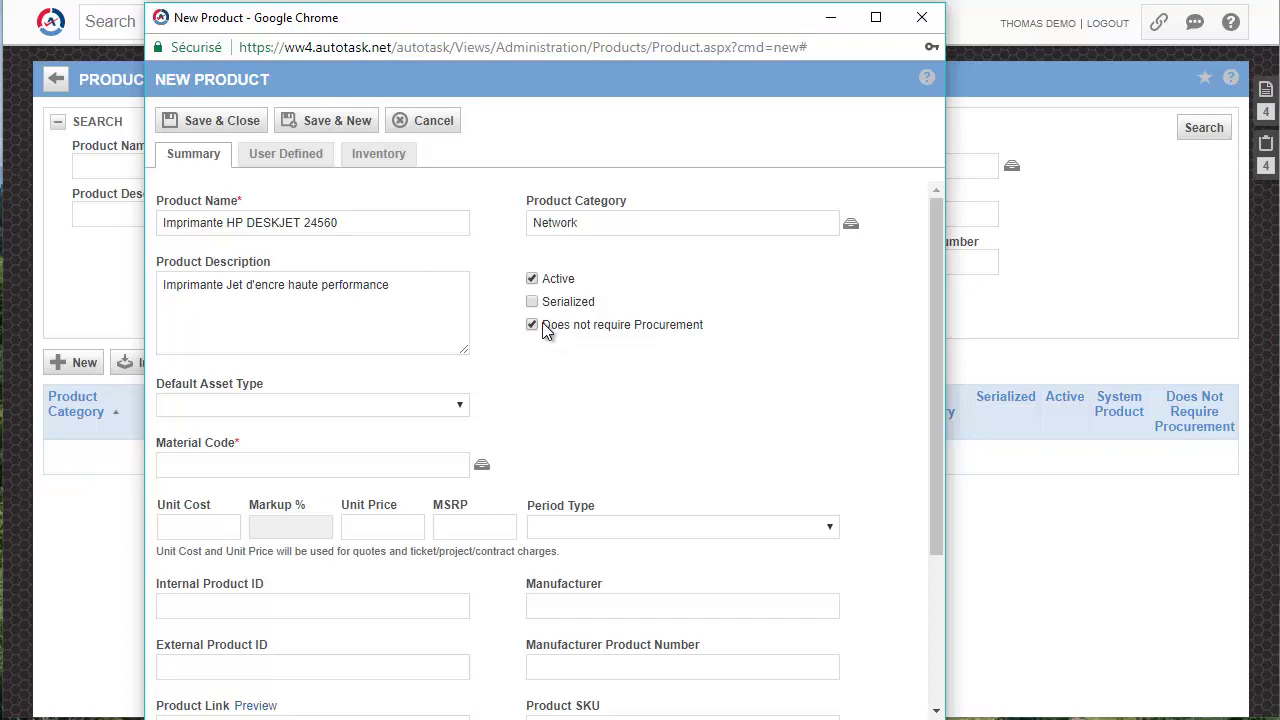
{"action": "left_click_drag", "start_coordinate": [543, 324], "coordinate": [702, 327]}
{"action": "left_click", "coordinate": [715, 326]}
{"action": "left_click", "coordinate": [533, 325]}
Step: Set the product's default asset type to Imprimante
{"action": "left_click_drag", "start_coordinate": [156, 384], "coordinate": [266, 387]}
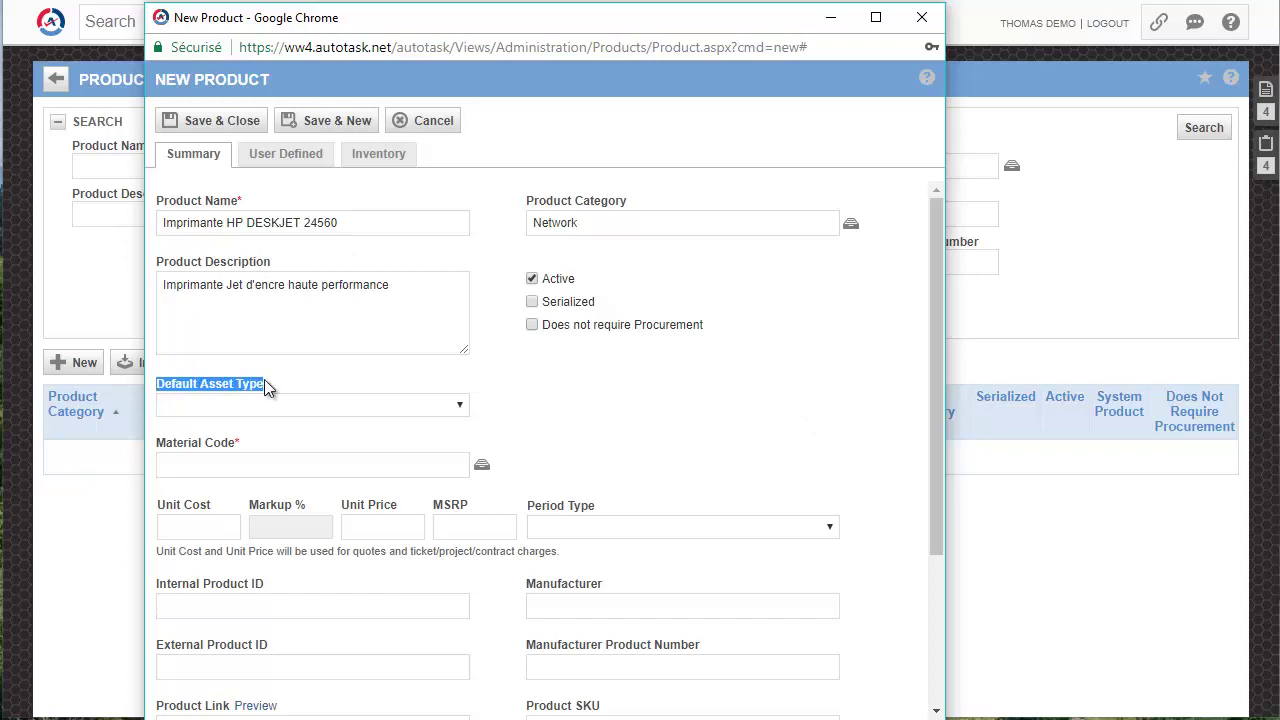
{"action": "left_click", "coordinate": [520, 402]}
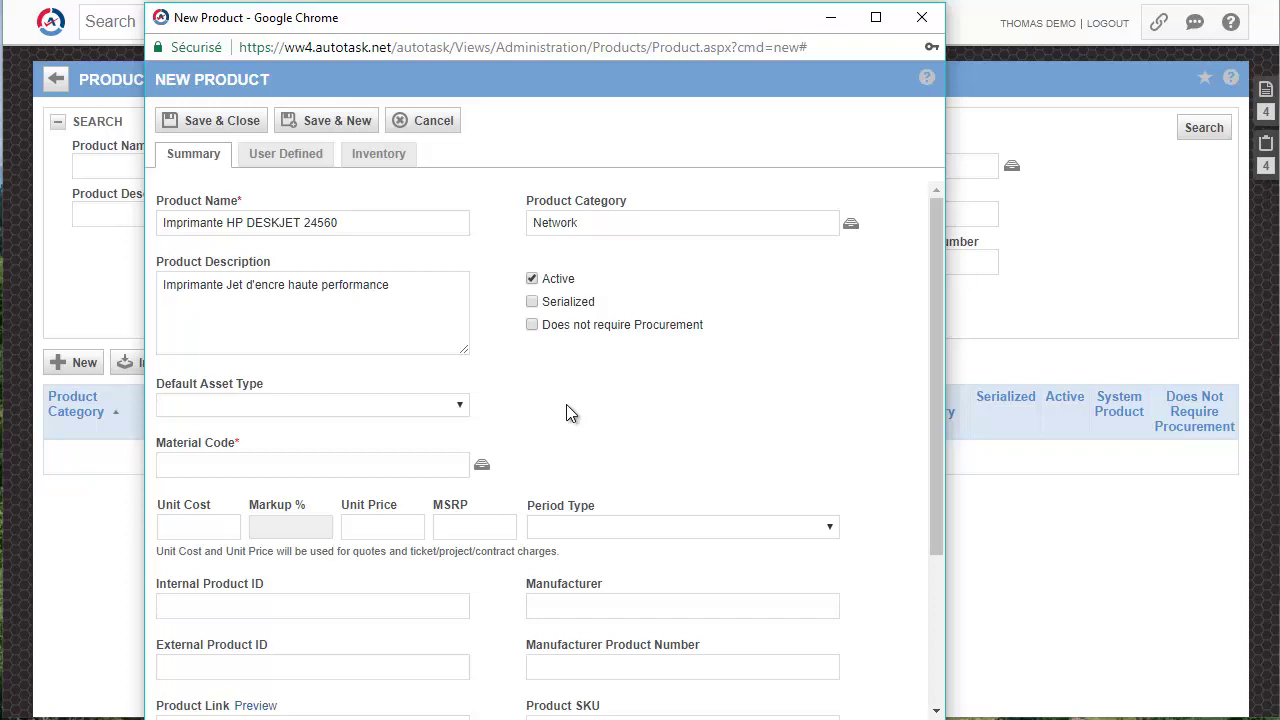
{"action": "left_click", "coordinate": [452, 405]}
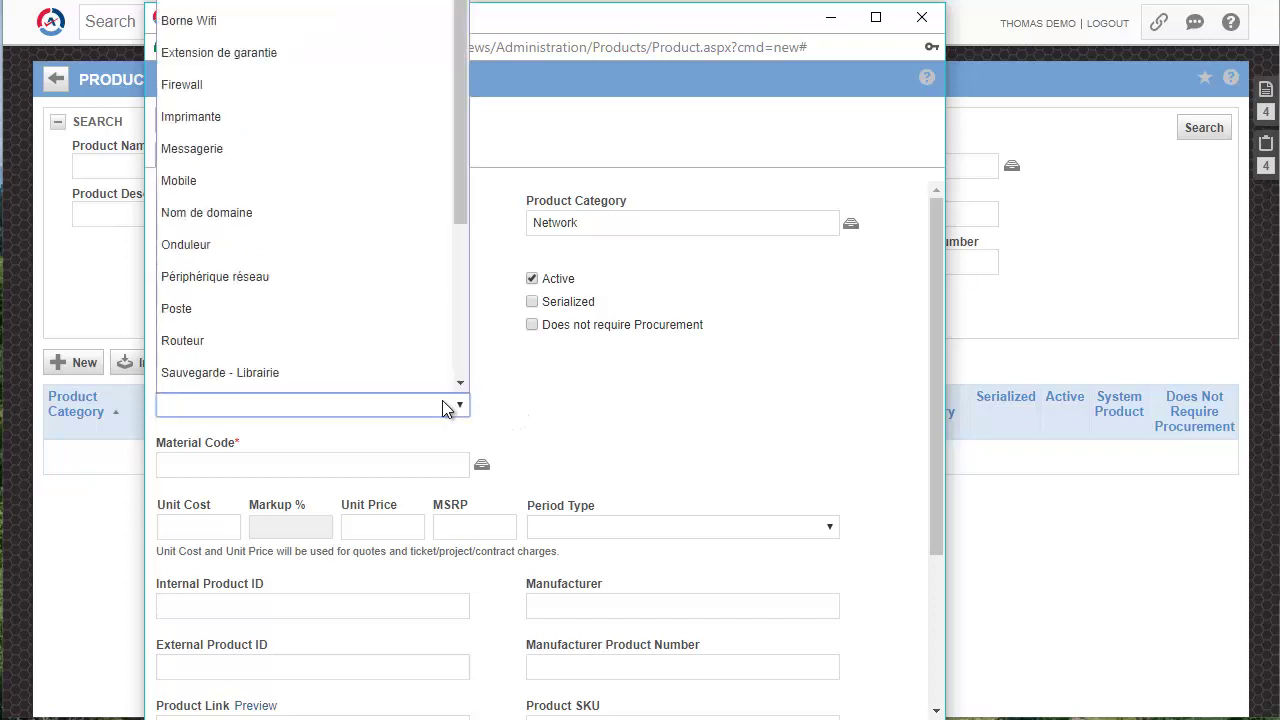
{"action": "left_click", "coordinate": [266, 116]}
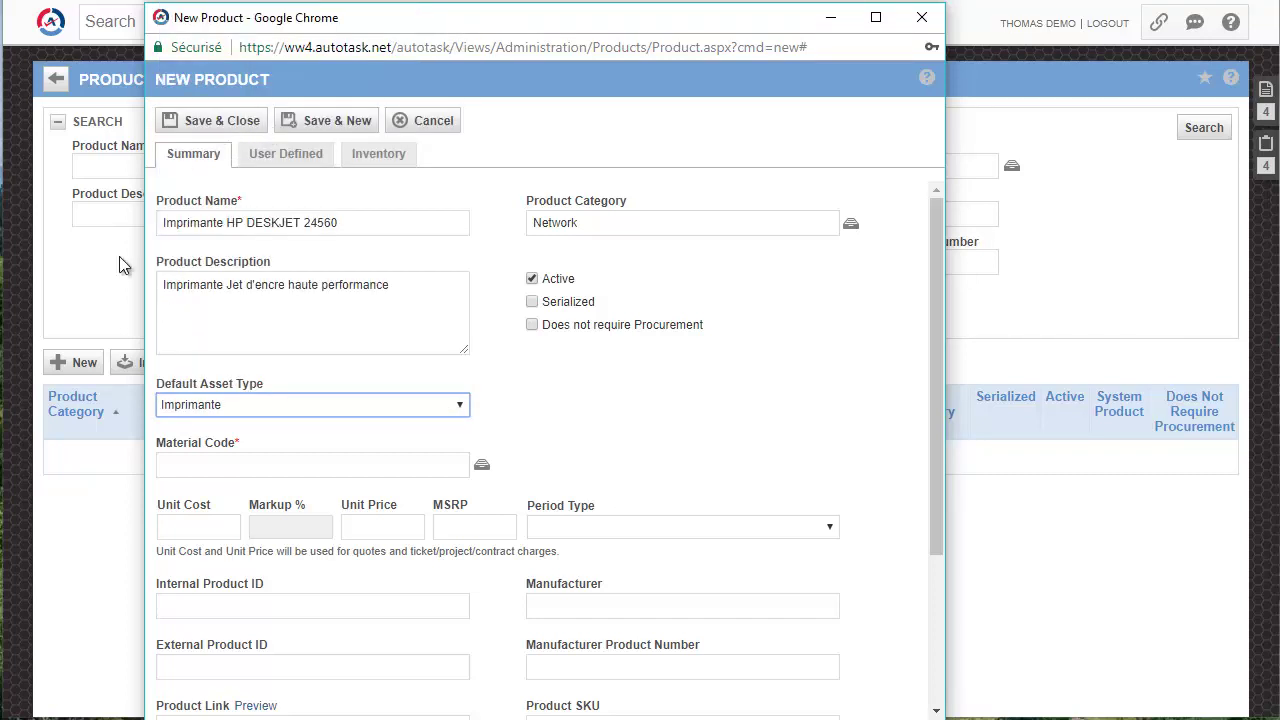
{"action": "left_click", "coordinate": [408, 287]}
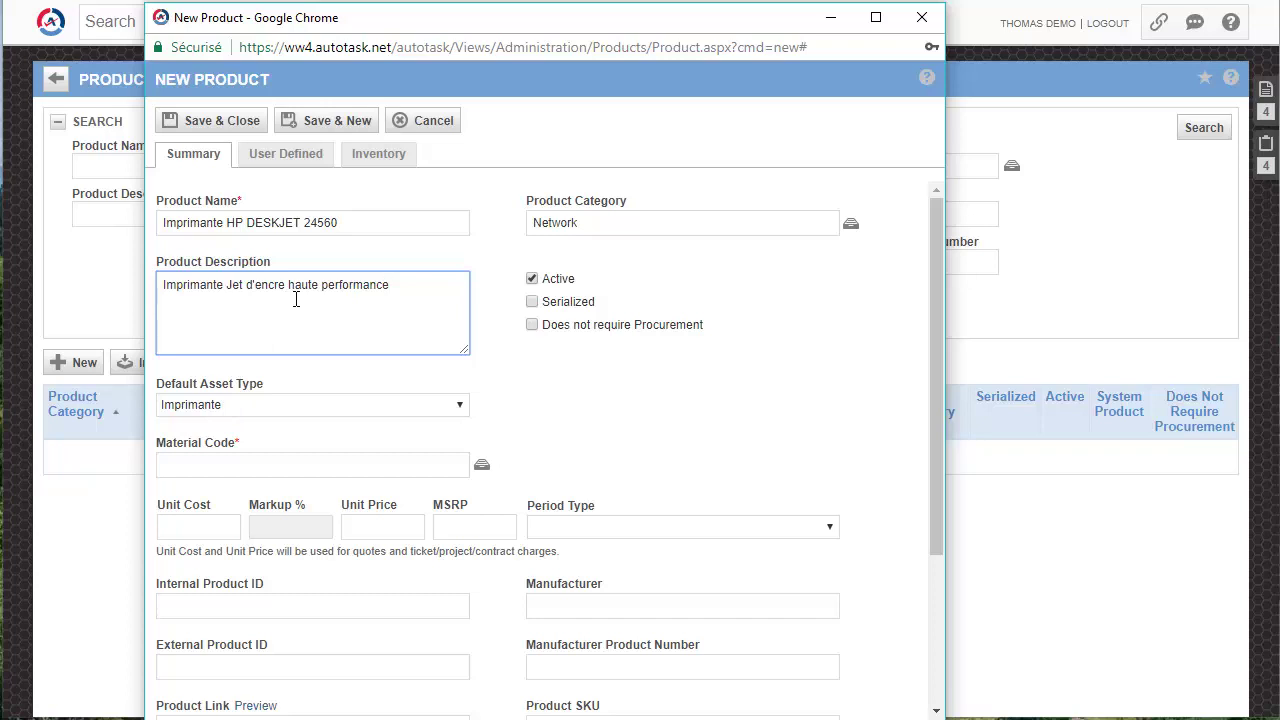
{"action": "left_click", "coordinate": [547, 410]}
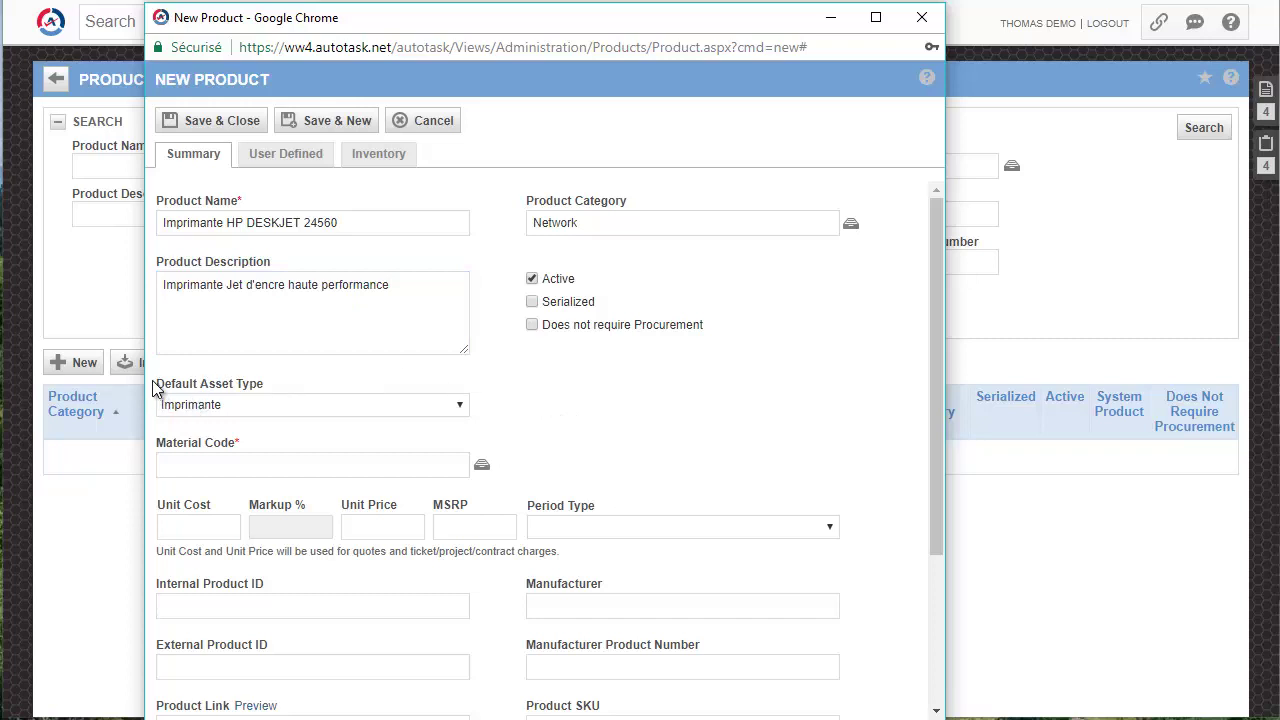
{"action": "left_click_drag", "start_coordinate": [158, 383], "coordinate": [285, 380]}
{"action": "left_click", "coordinate": [285, 380]}
Step: Set the new product's material code to Matériel
{"action": "left_click", "coordinate": [232, 468]}
{"action": "type", "text": "ma"}
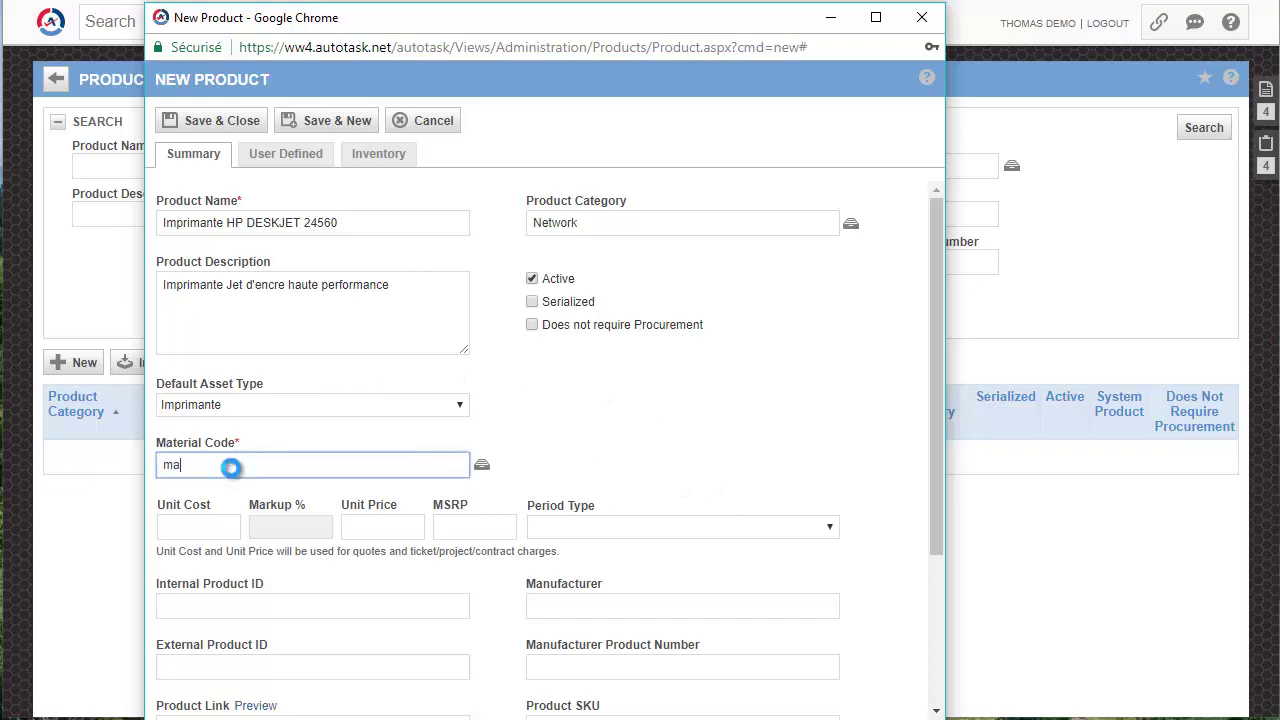
{"action": "type", "text": "t"}
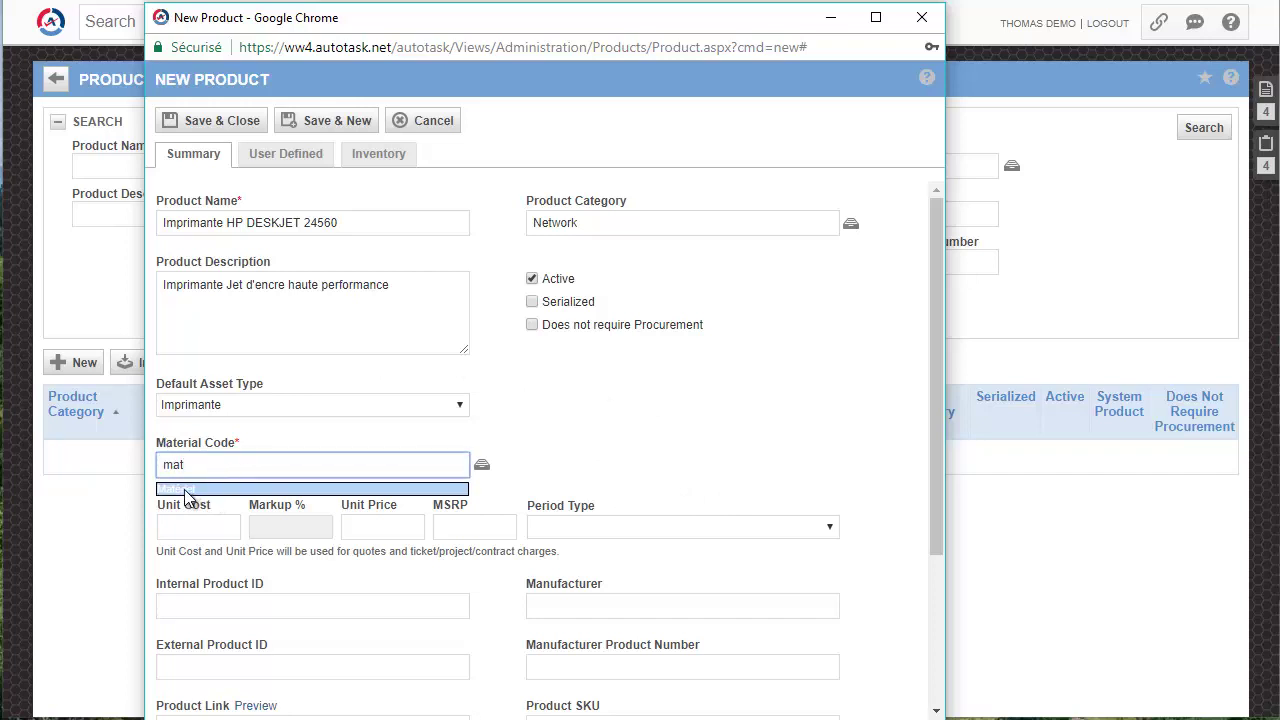
{"action": "left_click", "coordinate": [190, 489]}
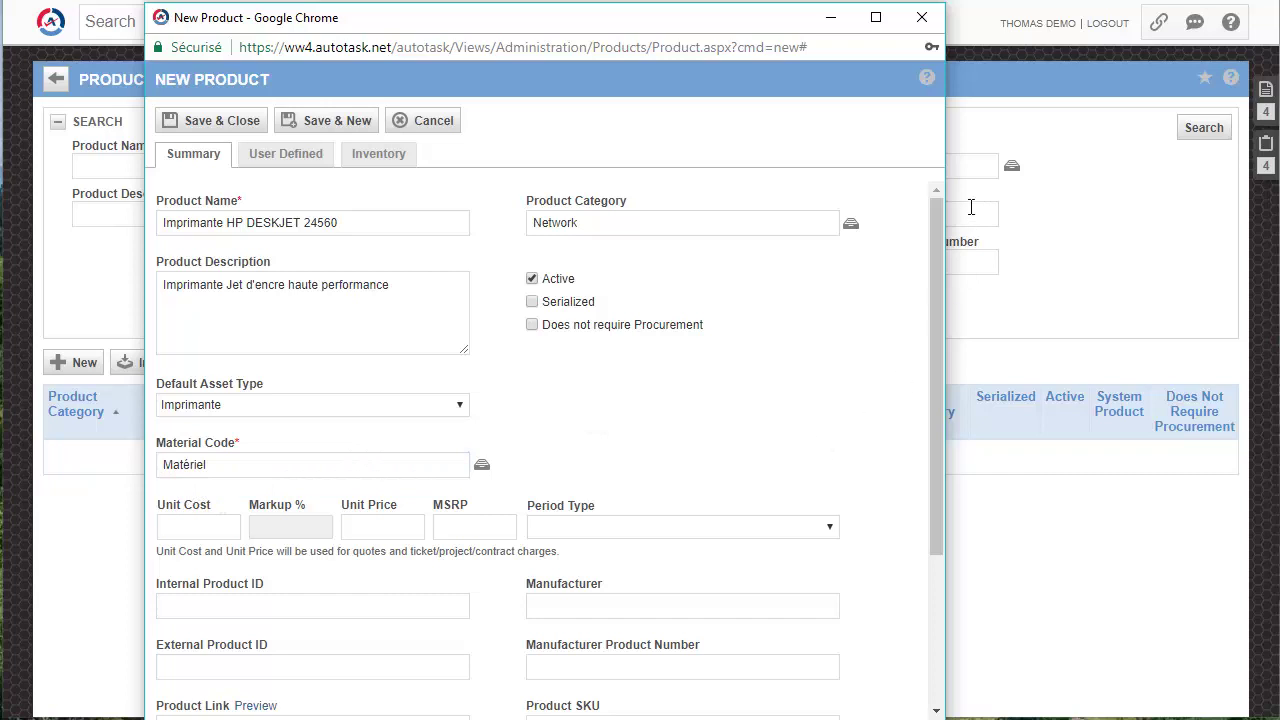
Step: Set the product's unit cost to 285, unit price to 350 and MSRP to 399
{"action": "left_click_drag", "start_coordinate": [938, 226], "coordinate": [884, 362]}
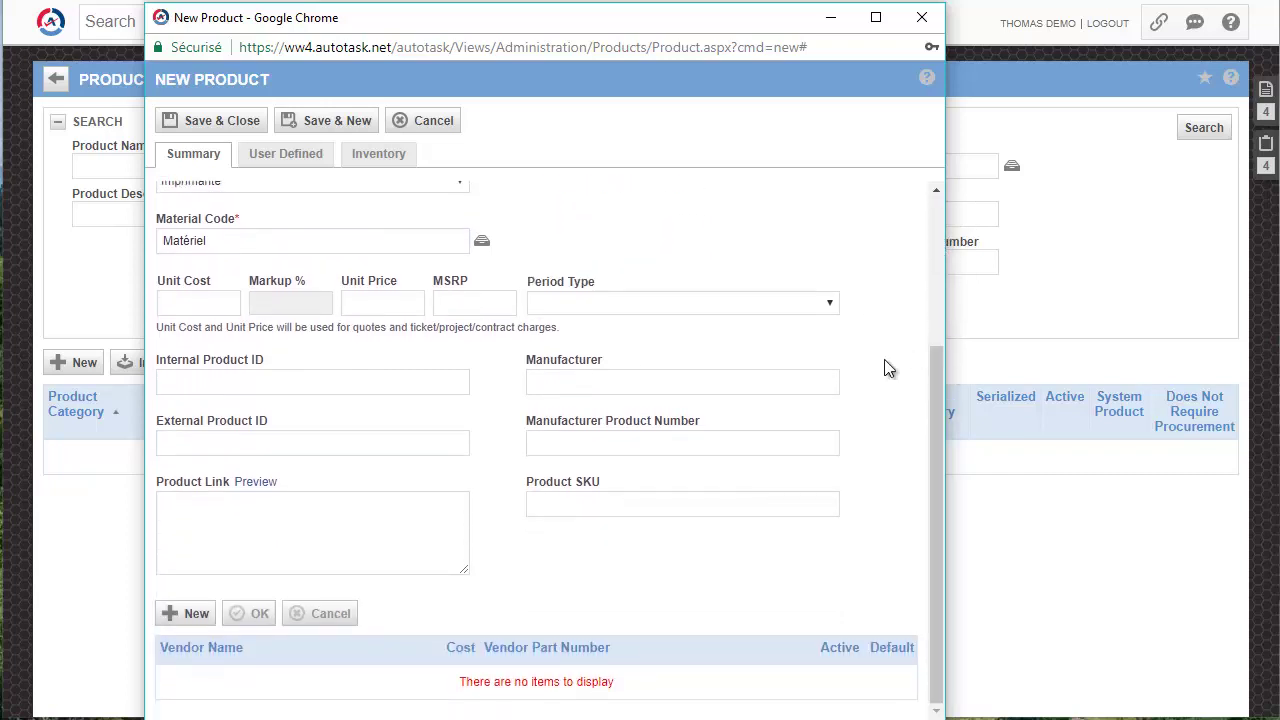
{"action": "left_click", "coordinate": [192, 302]}
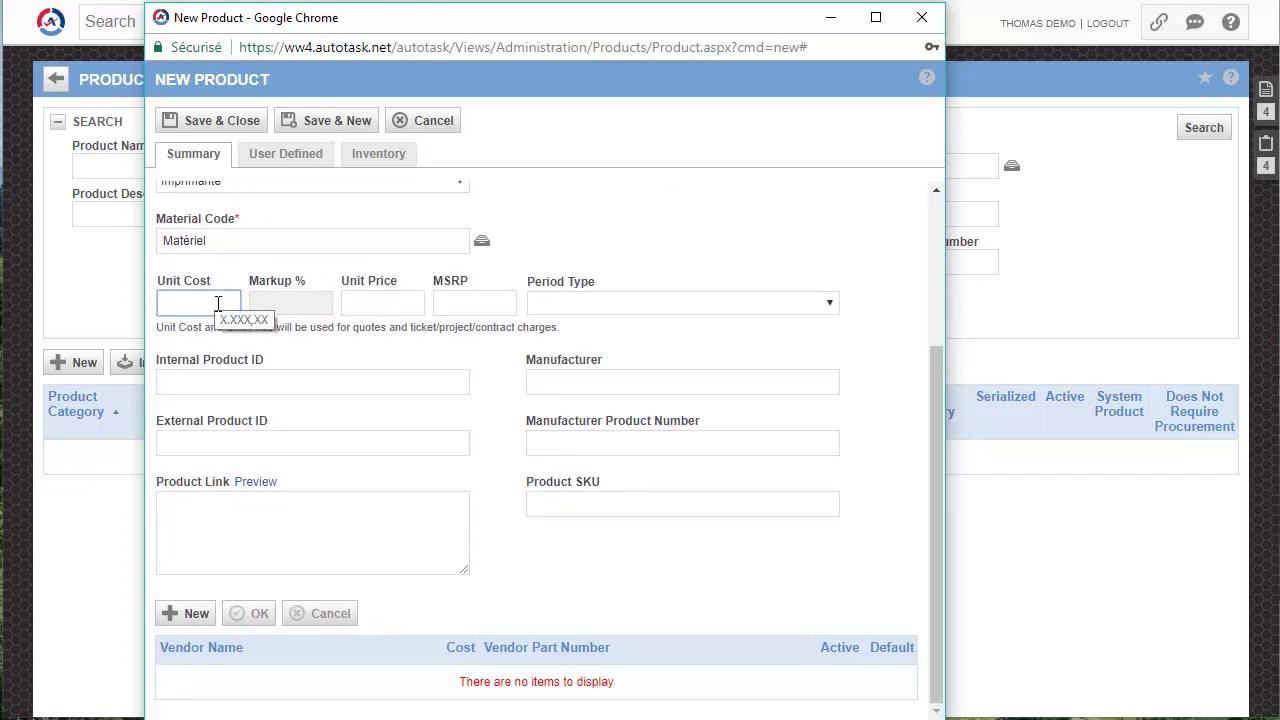
{"action": "type", "text": "285"}
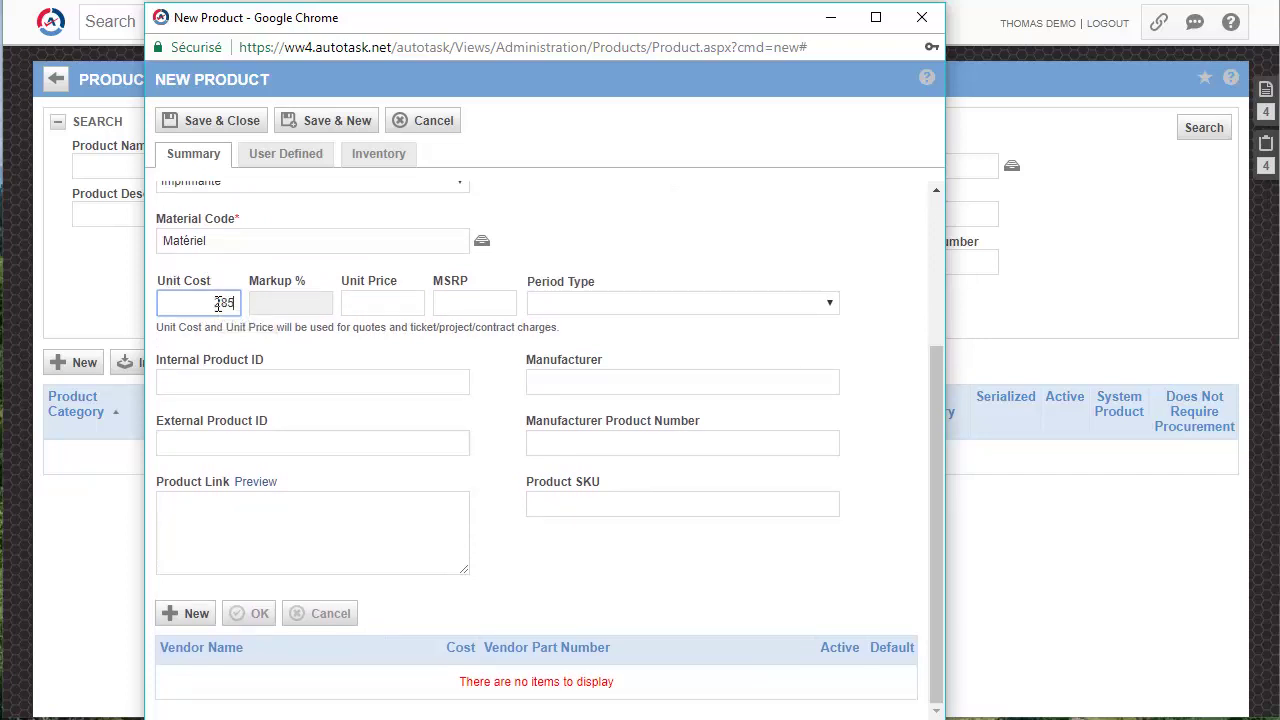
{"action": "left_click", "coordinate": [386, 301]}
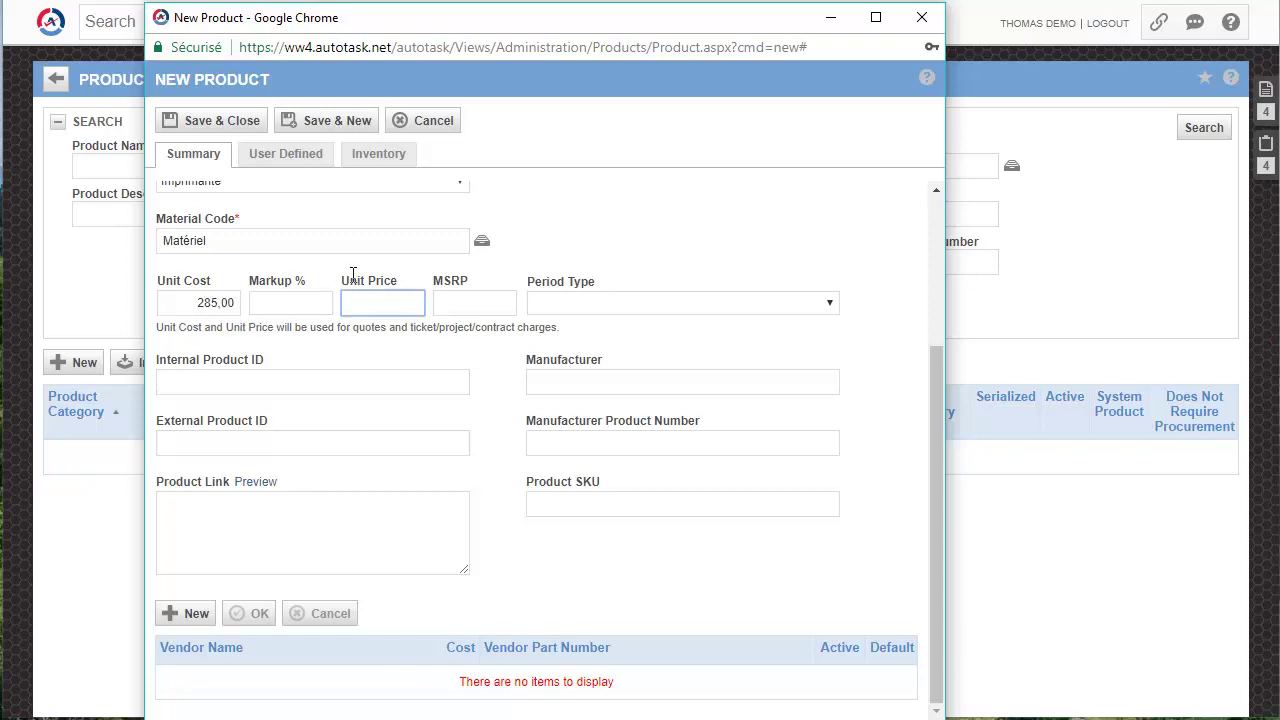
{"action": "left_click", "coordinate": [394, 304]}
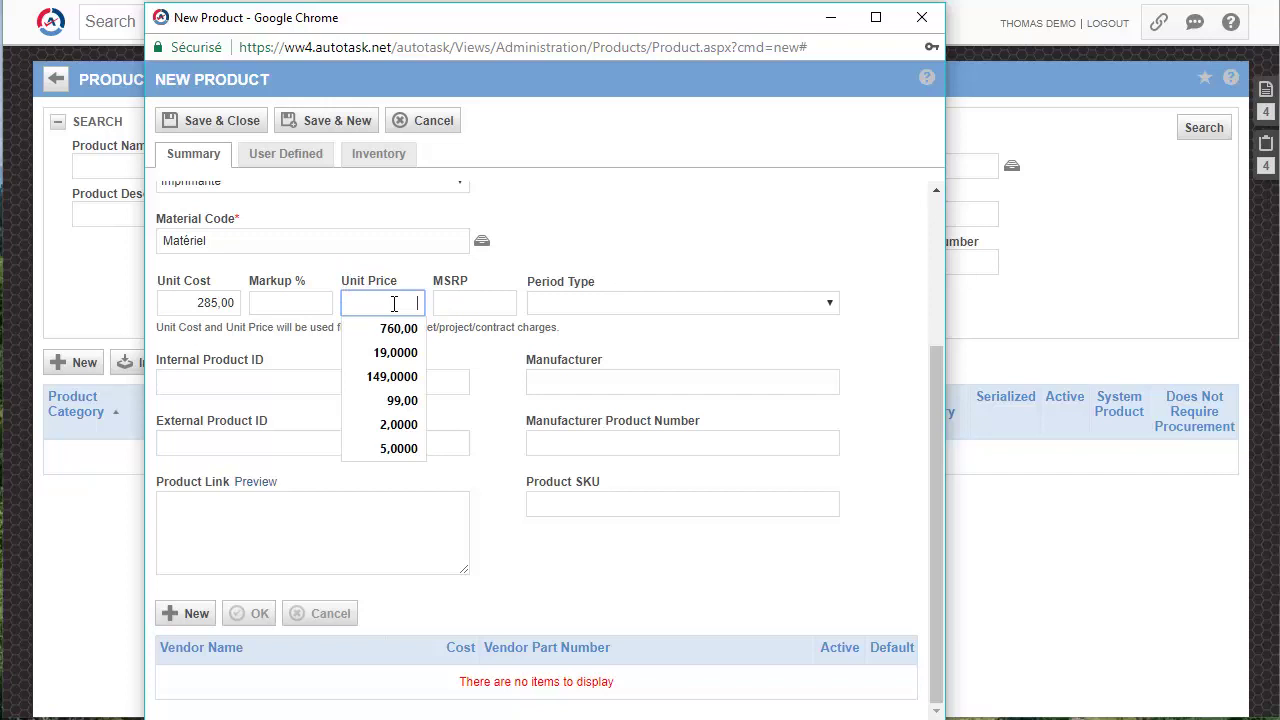
{"action": "type", "text": "350"}
{"action": "left_click", "coordinate": [465, 300]}
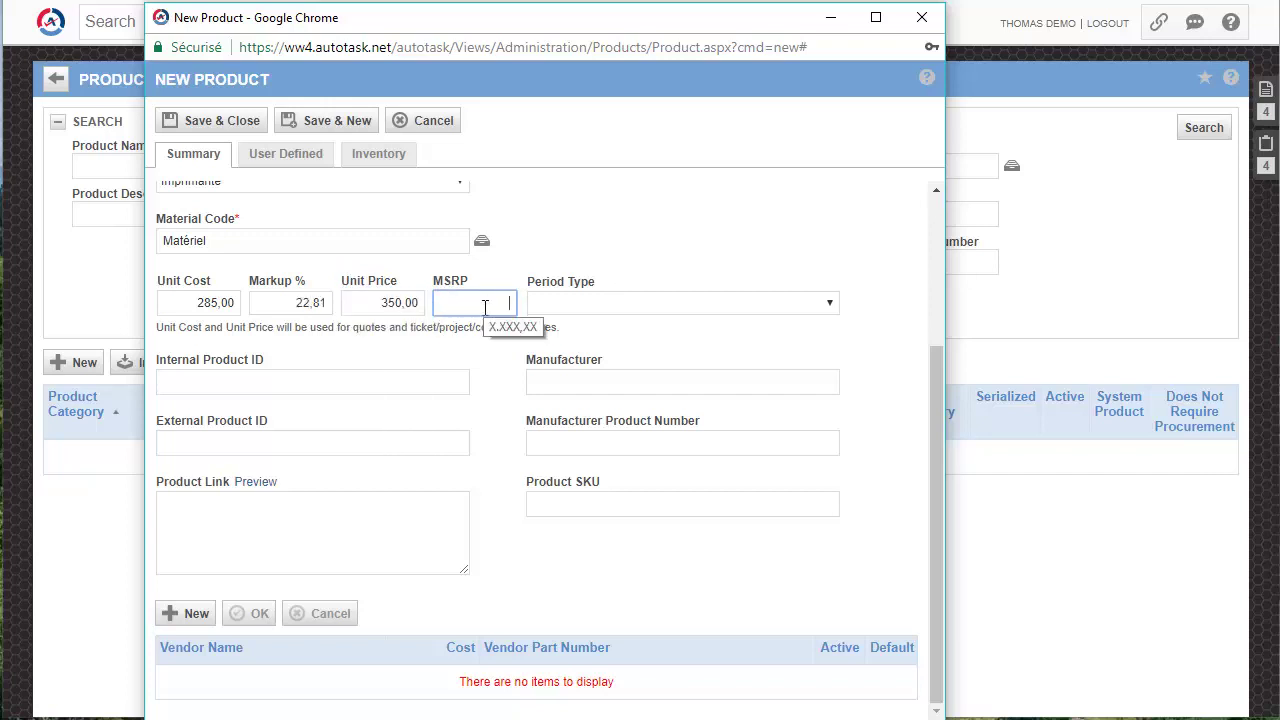
{"action": "type", "text": "399"}
{"action": "left_click", "coordinate": [648, 241]}
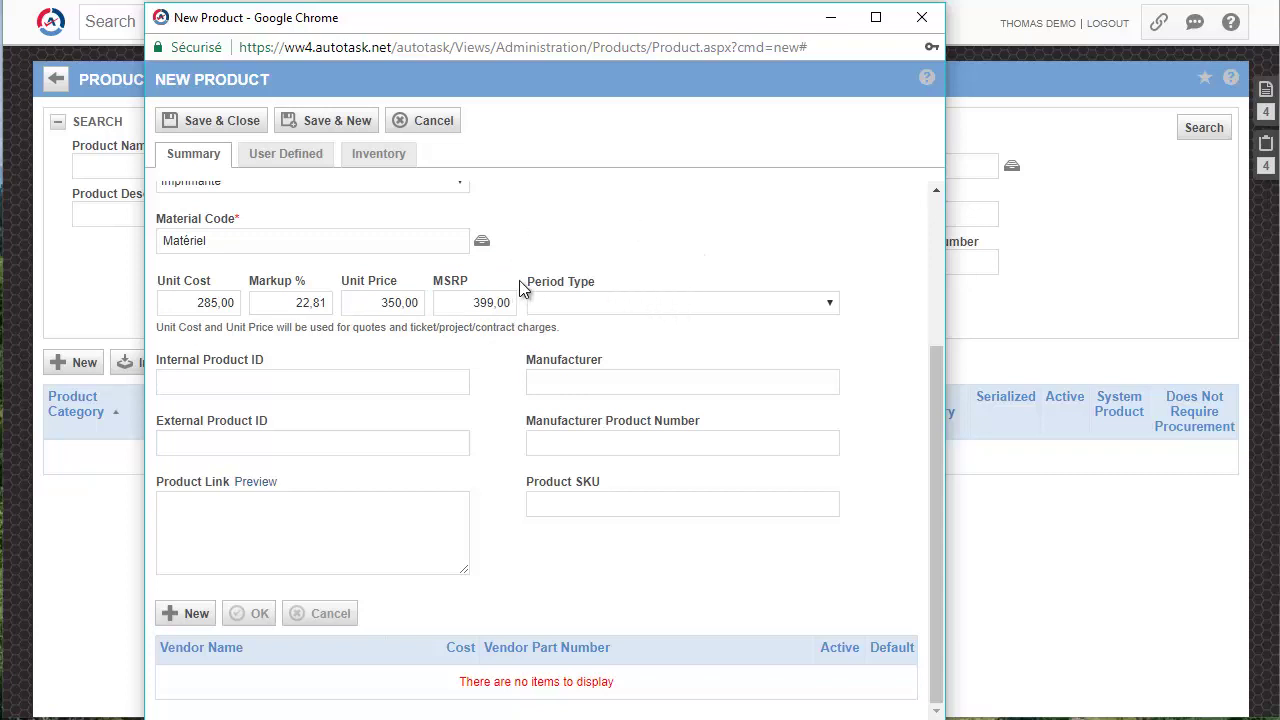
Step: Set the product's period type to One-Time after reviewing the available periods
{"action": "left_click_drag", "start_coordinate": [527, 281], "coordinate": [568, 281]}
{"action": "left_click", "coordinate": [604, 279]}
{"action": "left_click", "coordinate": [830, 303]}
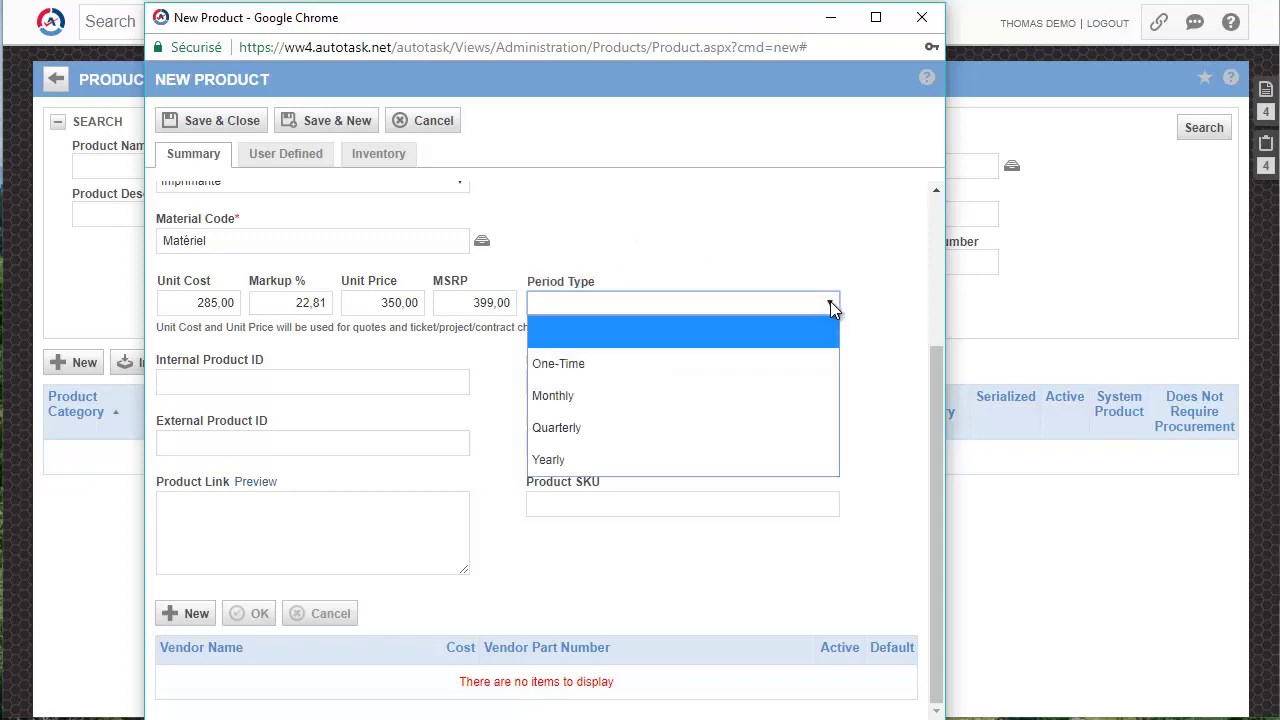
{"action": "left_click", "coordinate": [584, 363]}
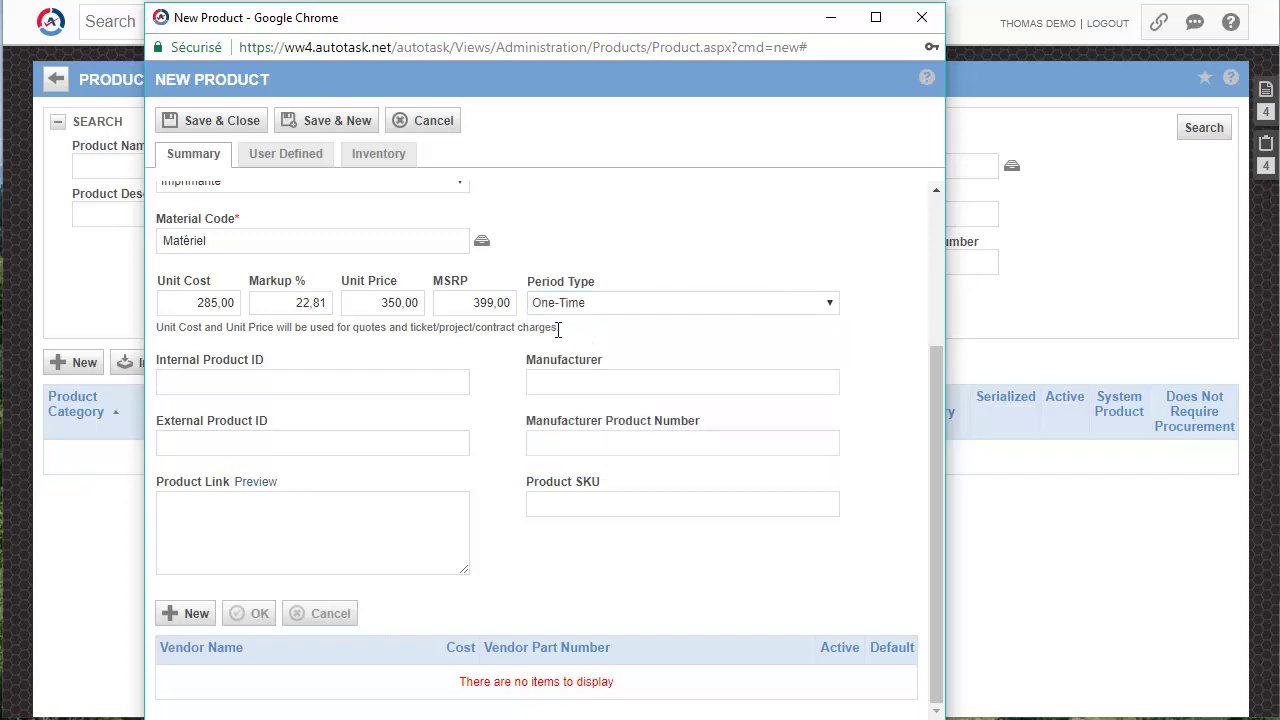
{"action": "left_click", "coordinate": [828, 300]}
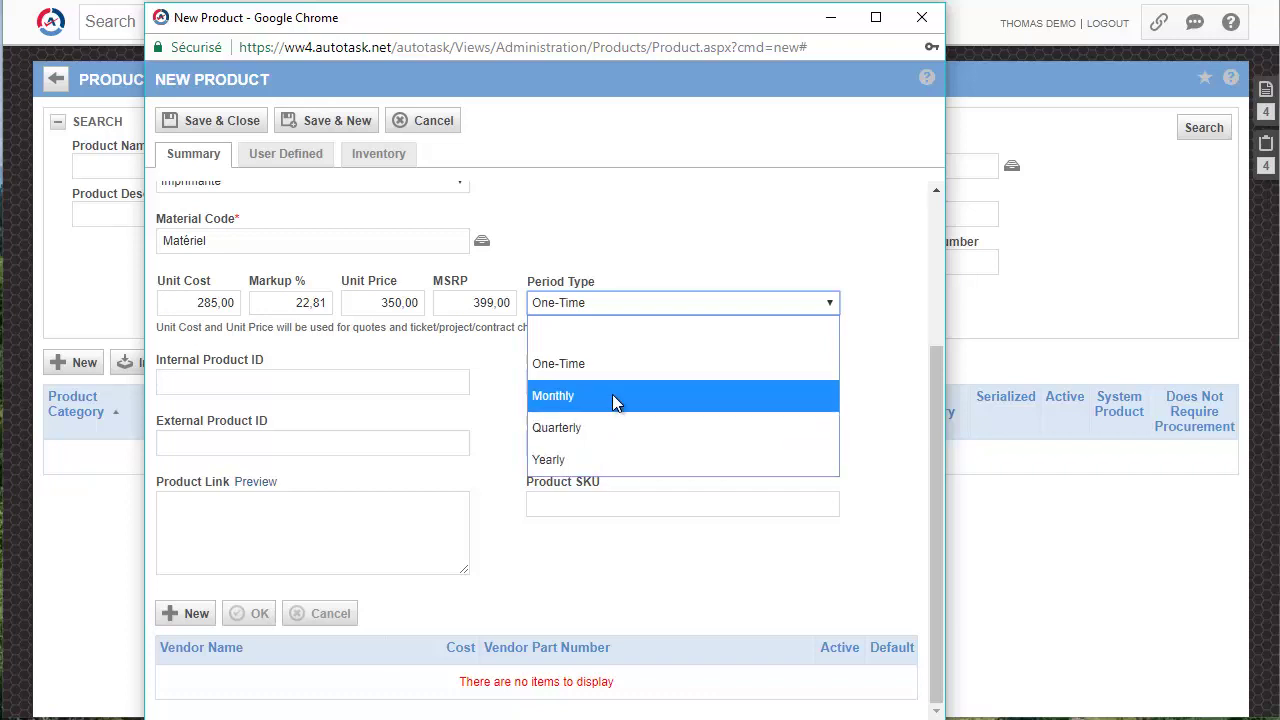
{"action": "left_click", "coordinate": [621, 367]}
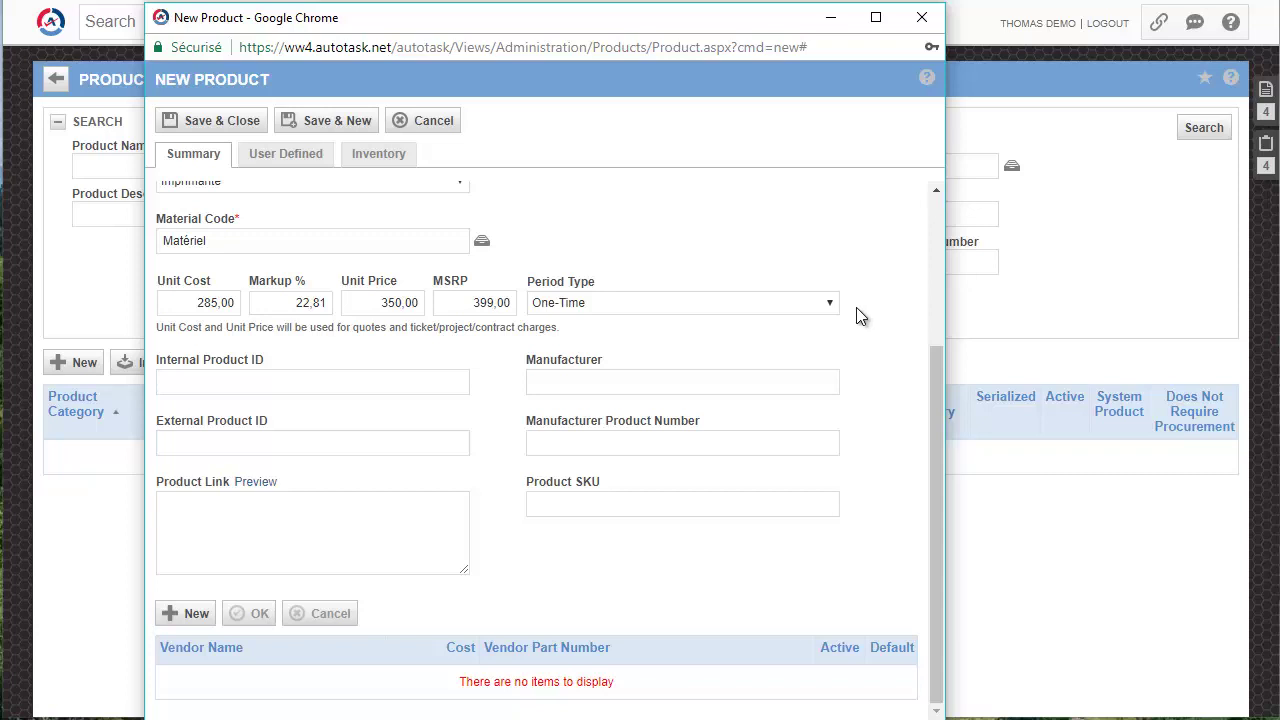
{"action": "left_click", "coordinate": [313, 388]}
{"action": "left_click", "coordinate": [269, 444]}
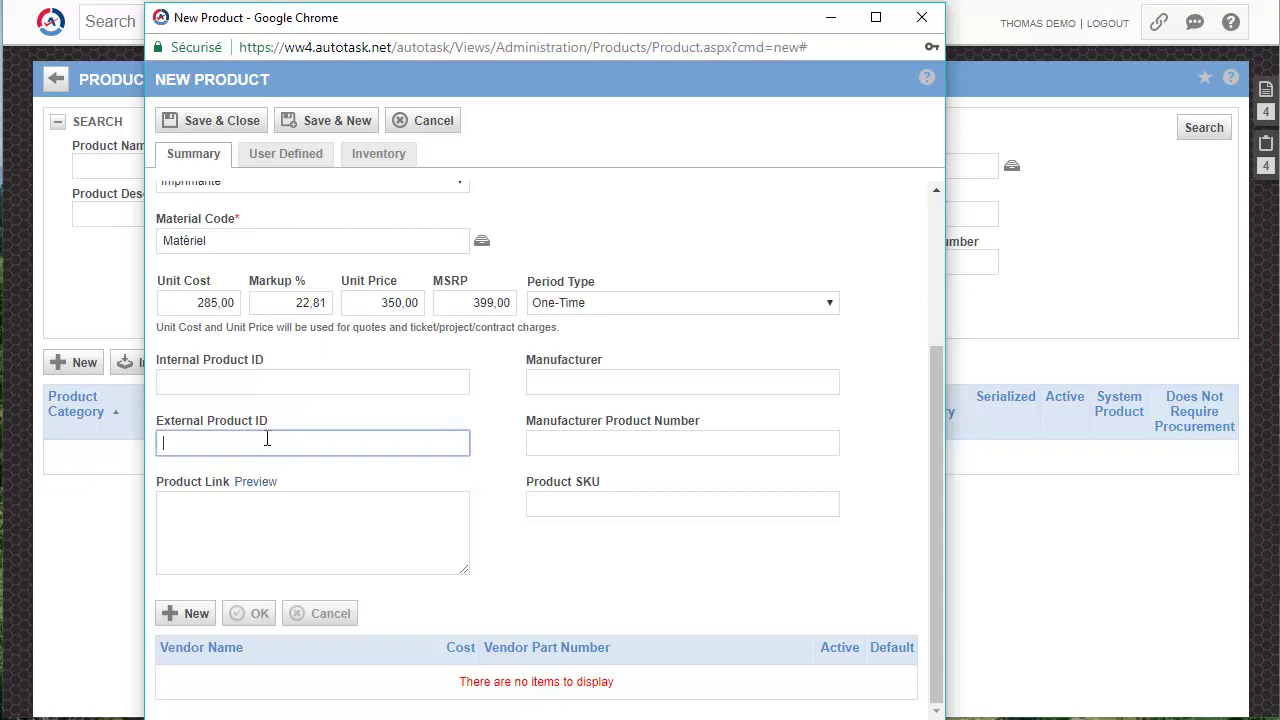
{"action": "left_click", "coordinate": [224, 385]}
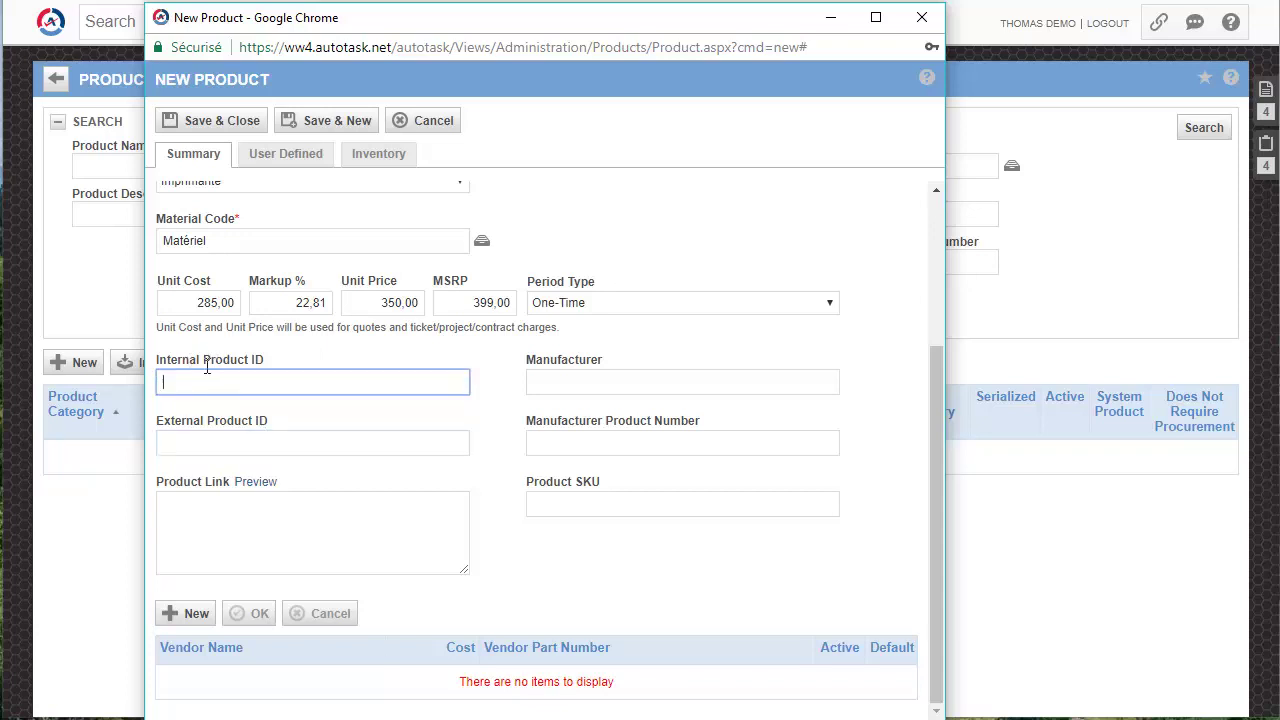
{"action": "left_click", "coordinate": [213, 442]}
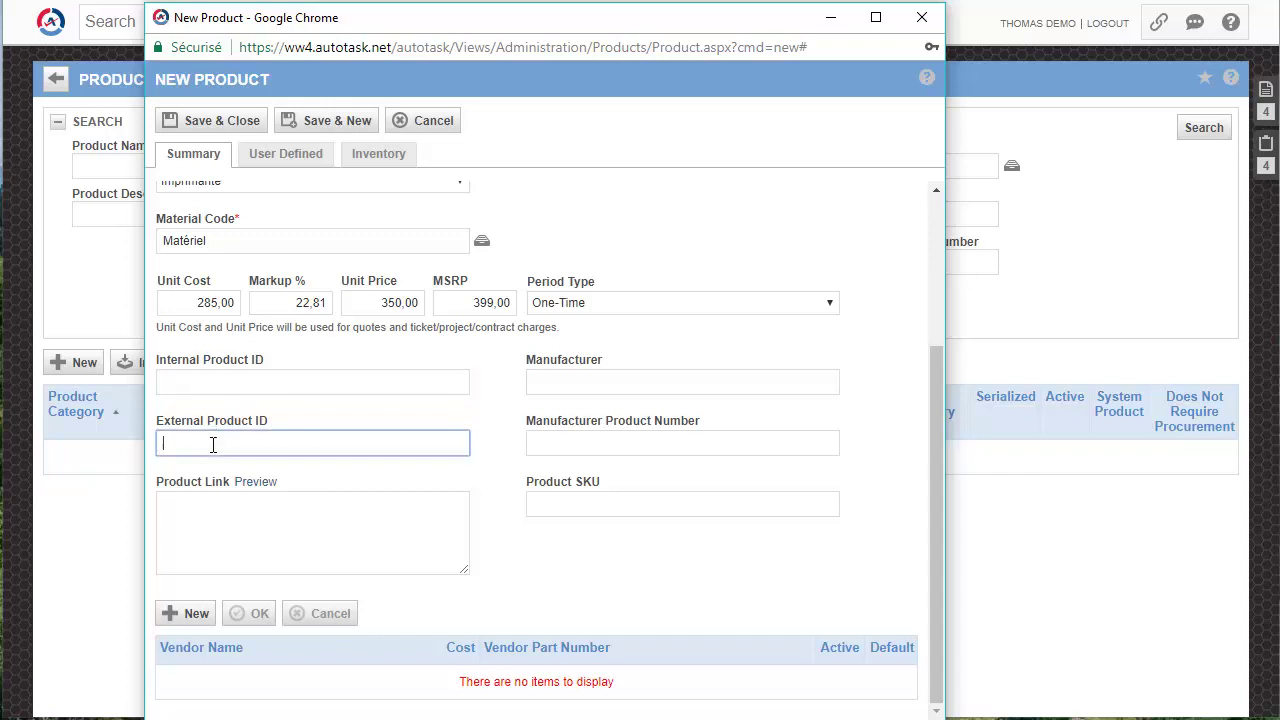
{"action": "left_click", "coordinate": [249, 384]}
{"action": "left_click", "coordinate": [564, 382]}
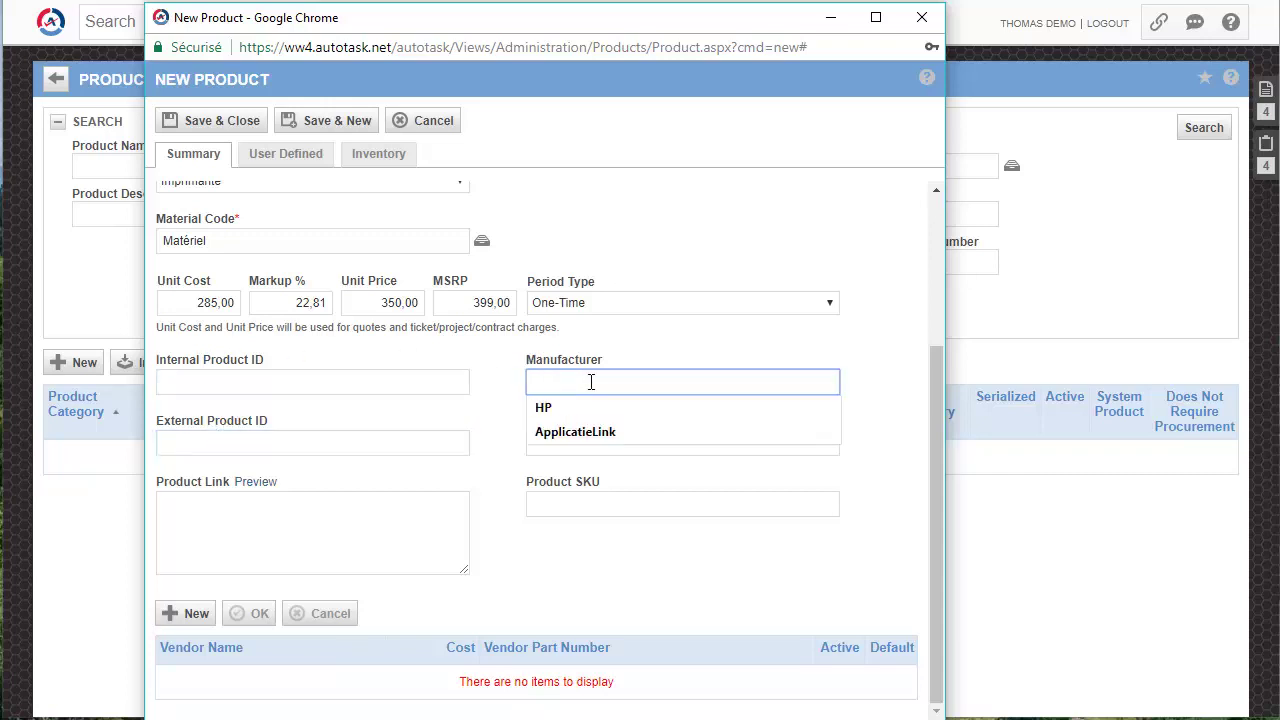
{"action": "left_click", "coordinate": [589, 408]}
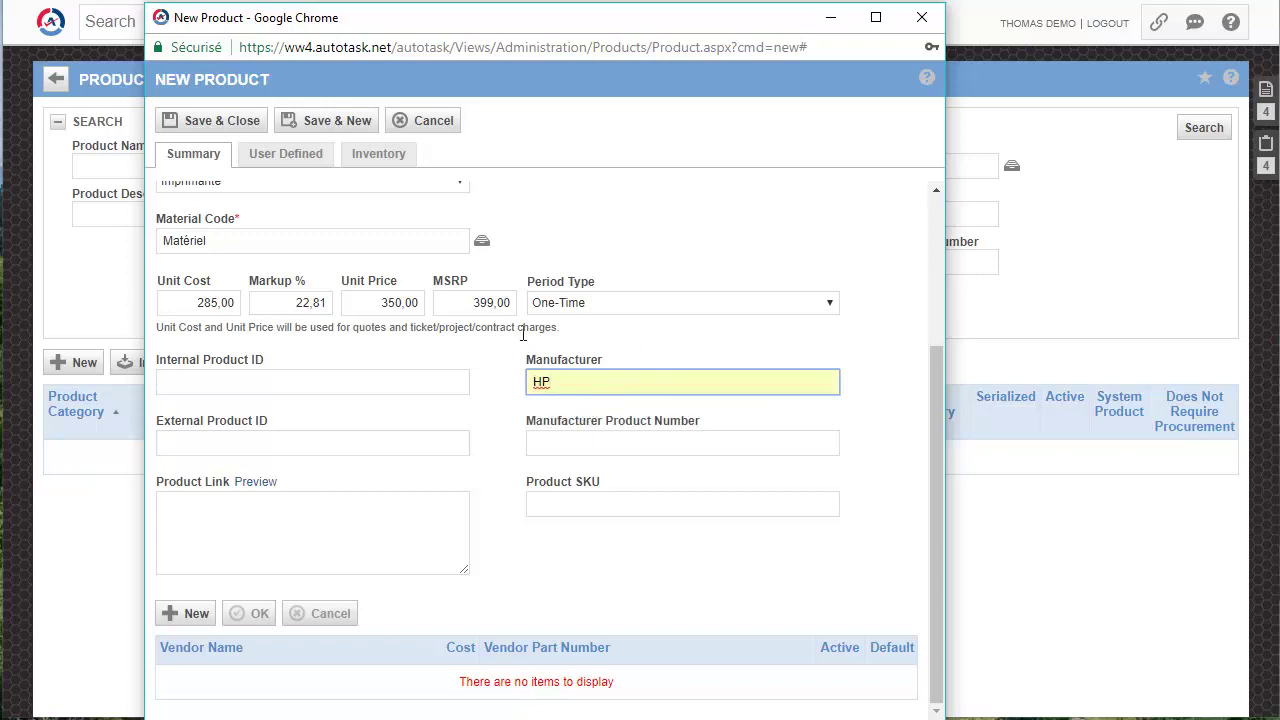
{"action": "left_click", "coordinate": [660, 440]}
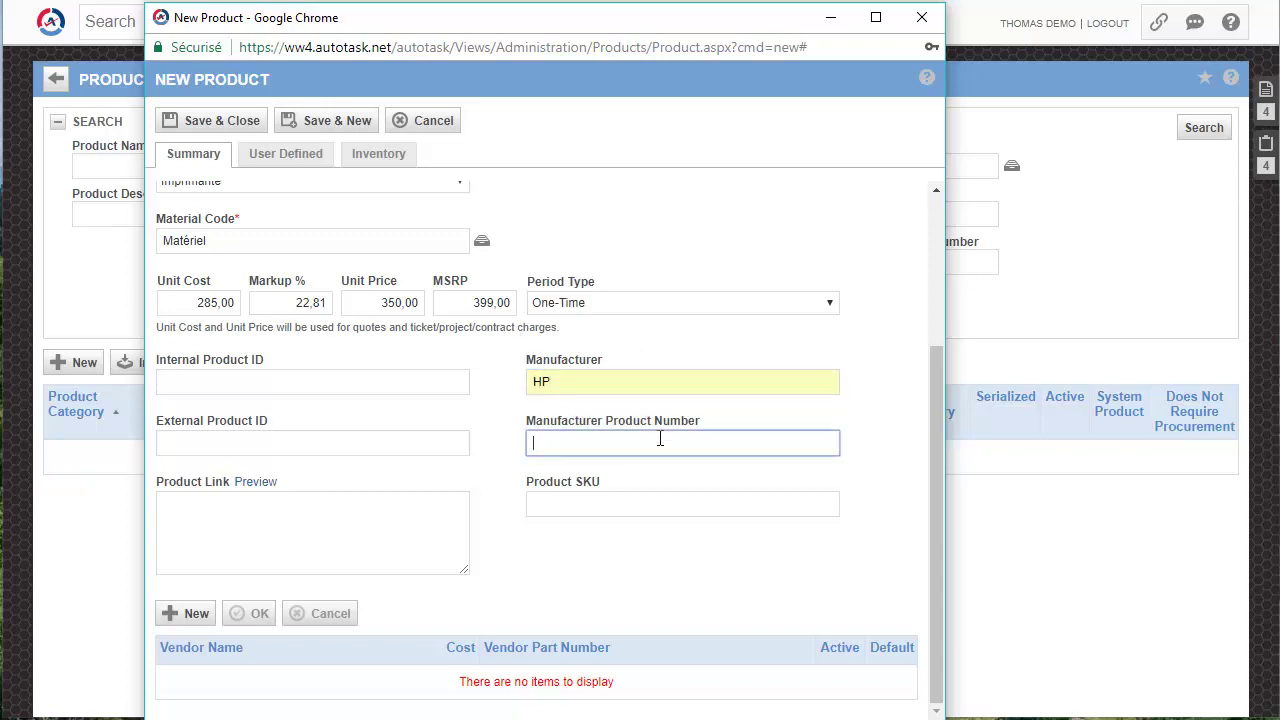
{"action": "type", "text": "HTRE2354"}
{"action": "key", "text": "Tab"}
{"action": "key", "text": "Tab"}
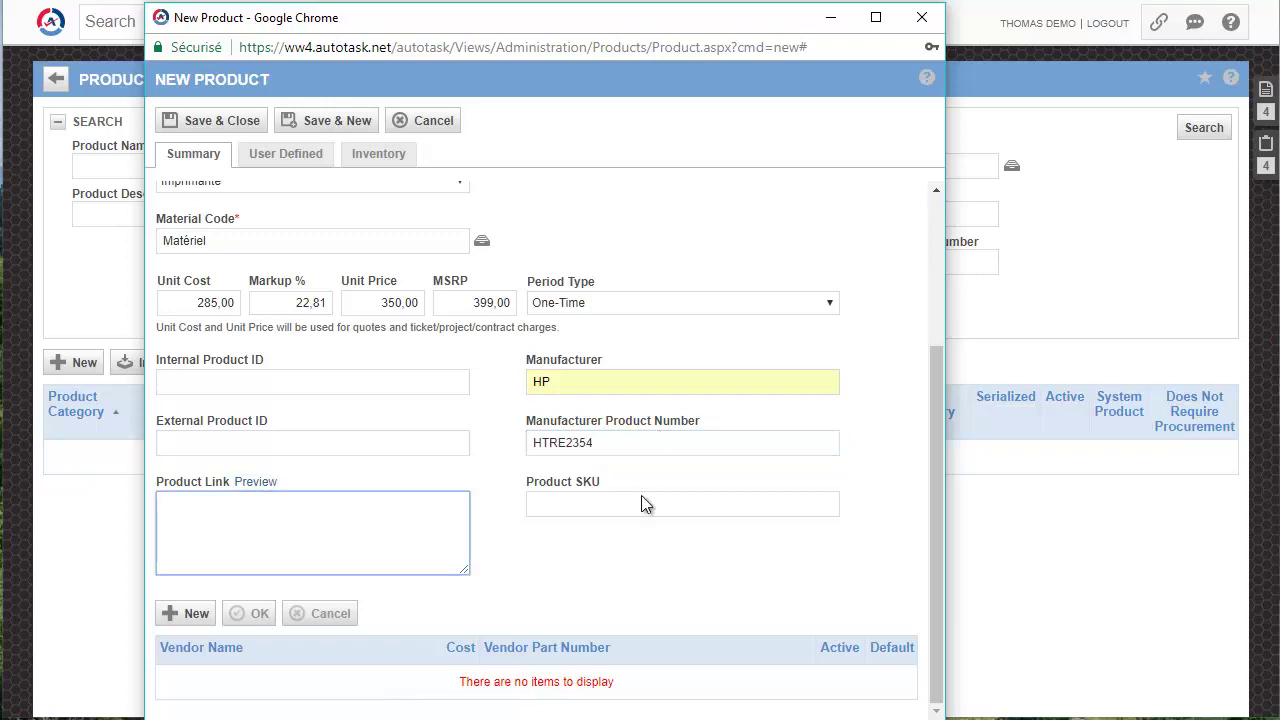
{"action": "left_click", "coordinate": [674, 504]}
{"action": "type", "text": "135438436814"}
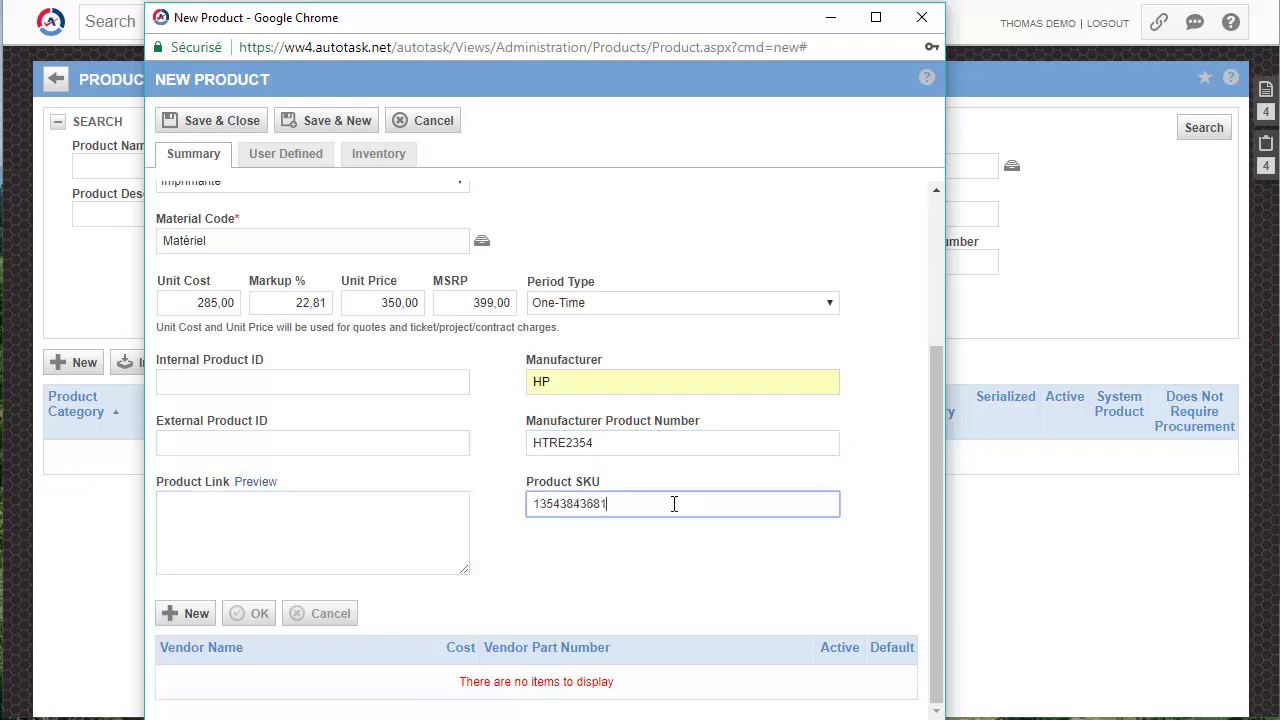
{"action": "left_click", "coordinate": [672, 552]}
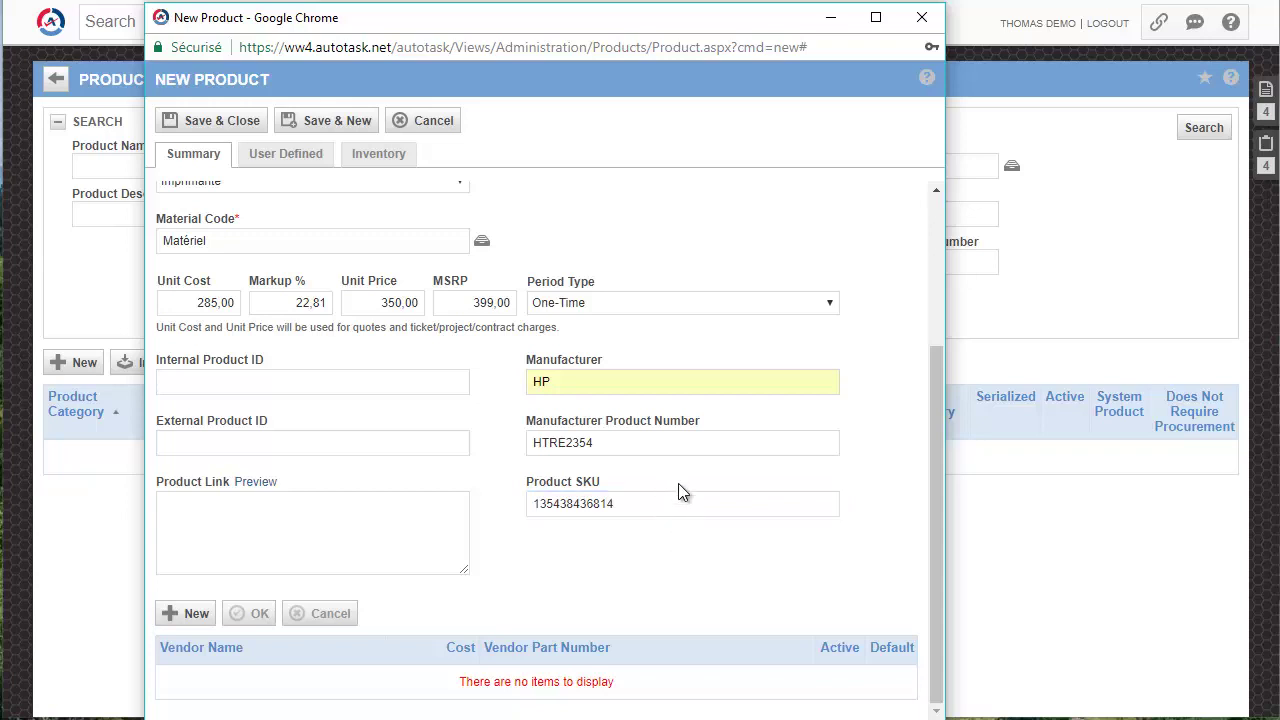
{"action": "left_click", "coordinate": [234, 508]}
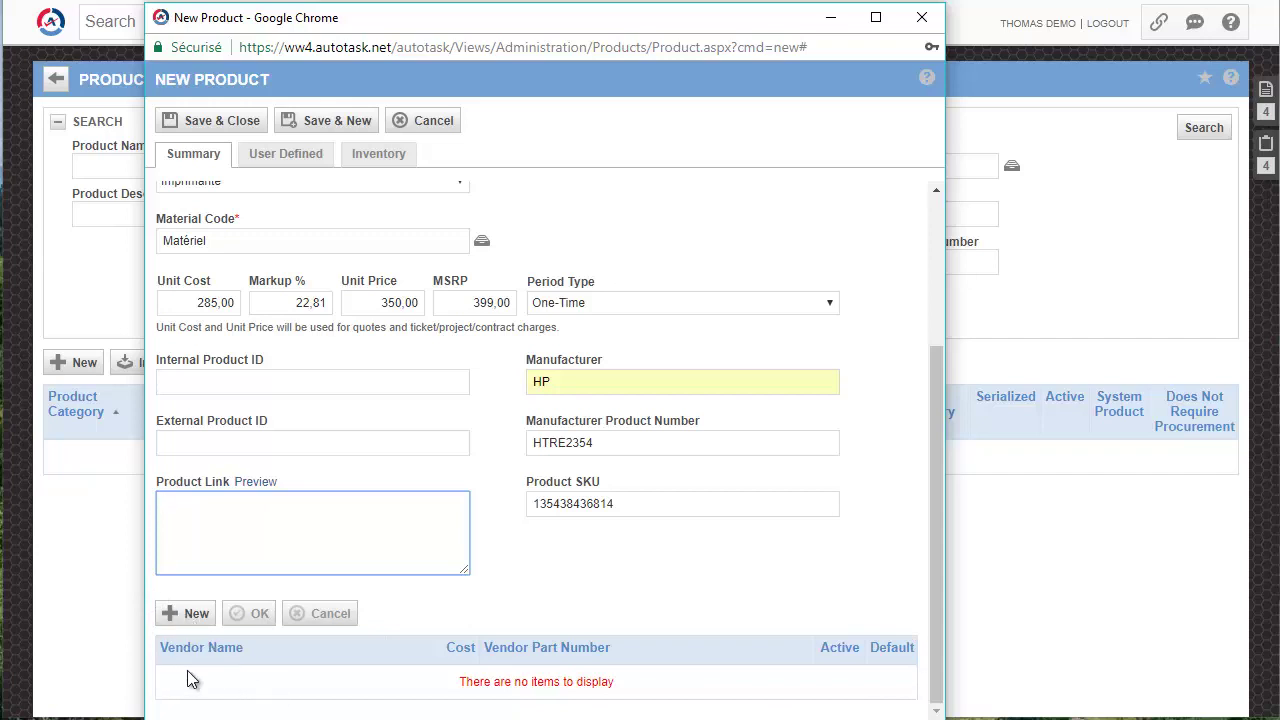
Step: Add TechData as a vendor of the product with a cost of 279 and vendor part number 457824748
{"action": "left_click", "coordinate": [190, 615]}
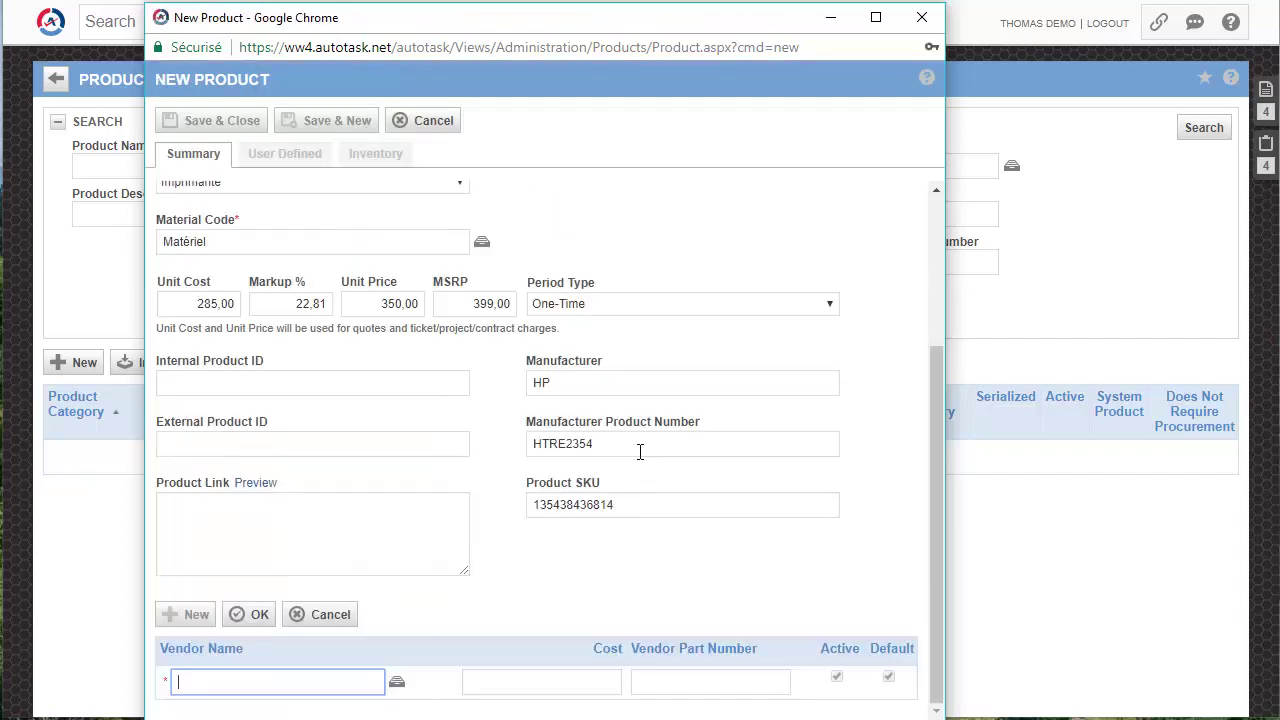
{"action": "left_click", "coordinate": [279, 681]}
{"action": "type", "text": "tech"}
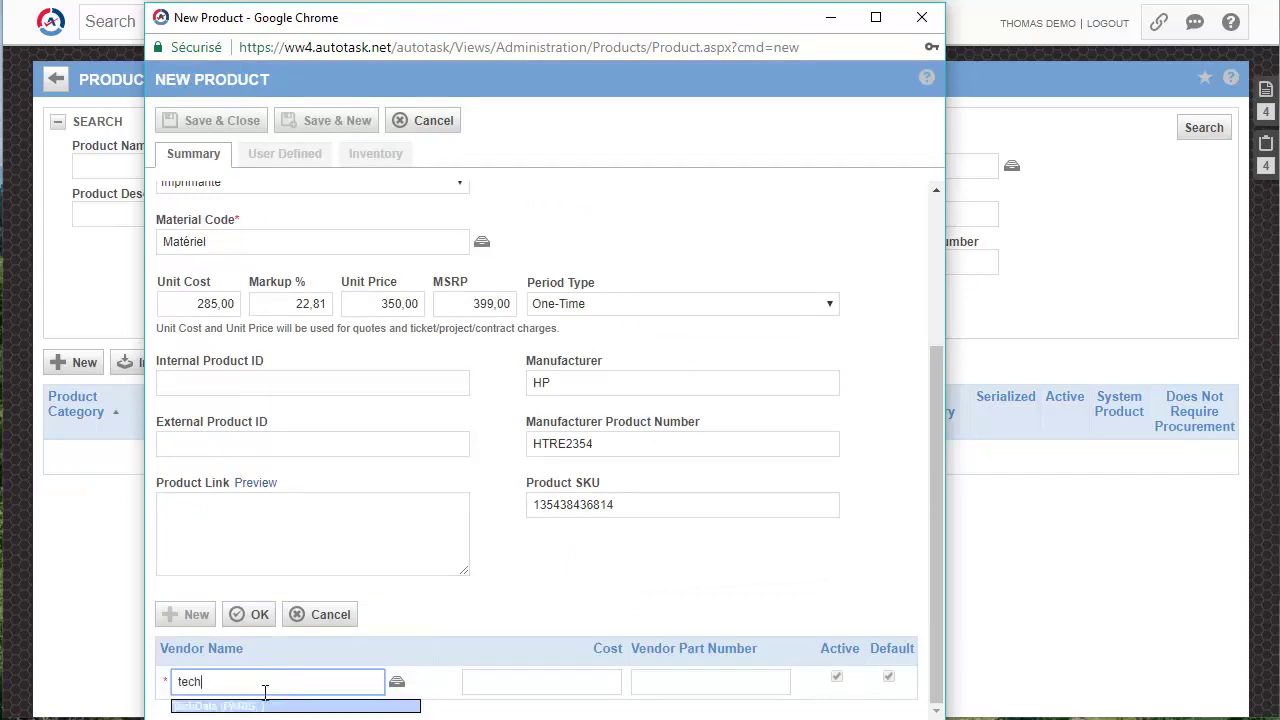
{"action": "left_click", "coordinate": [244, 707]}
{"action": "left_click", "coordinate": [586, 680]}
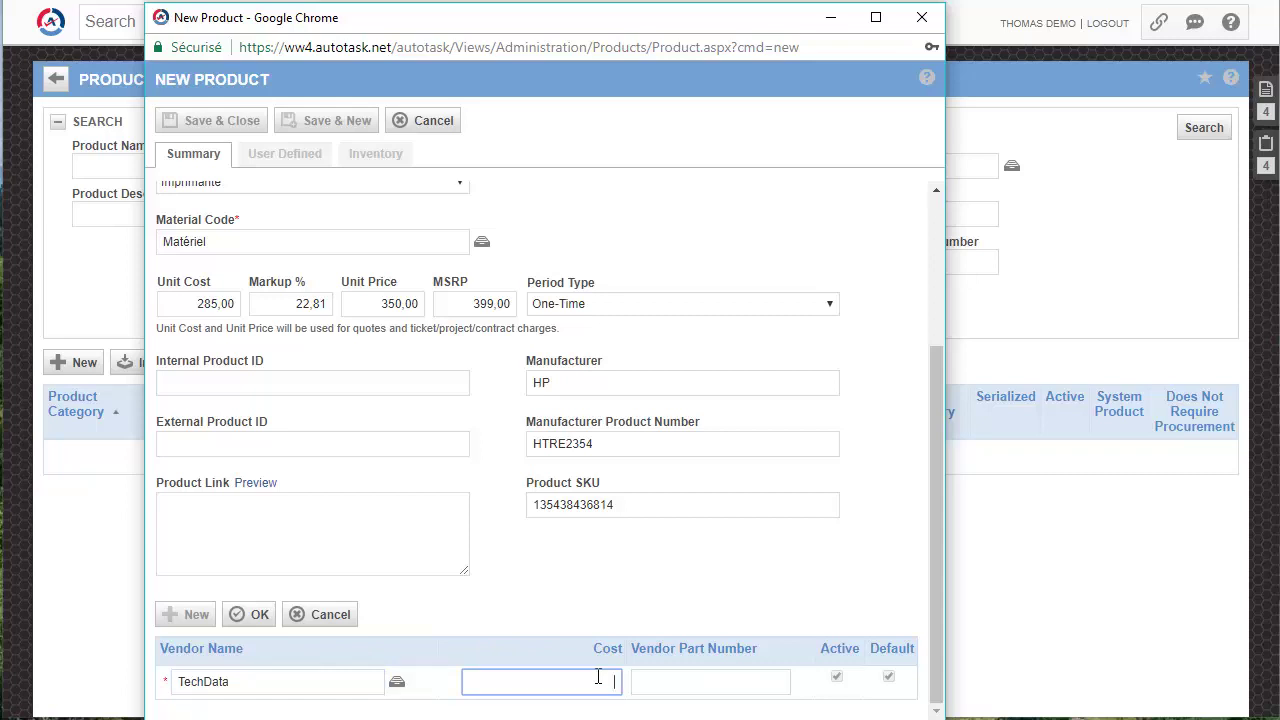
{"action": "type", "text": "179"}
{"action": "left_click", "coordinate": [662, 681]}
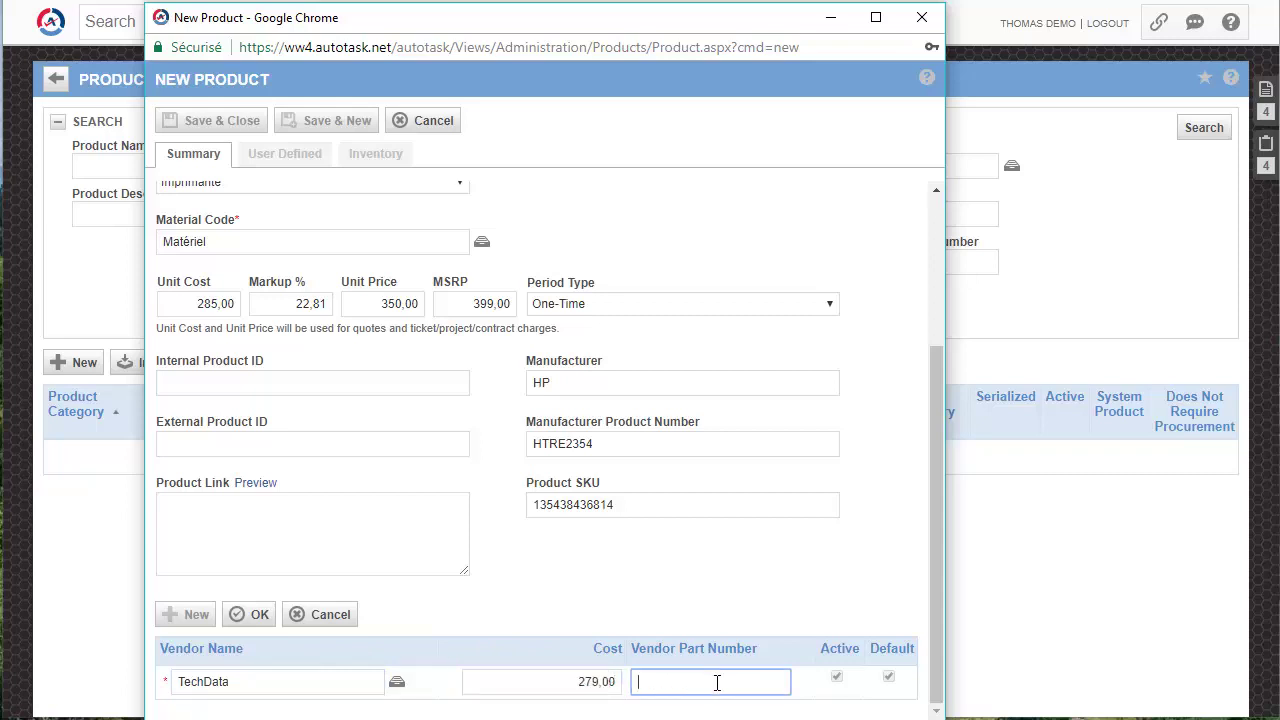
{"action": "type", "text": "457824748"}
{"action": "left_click", "coordinate": [246, 615]}
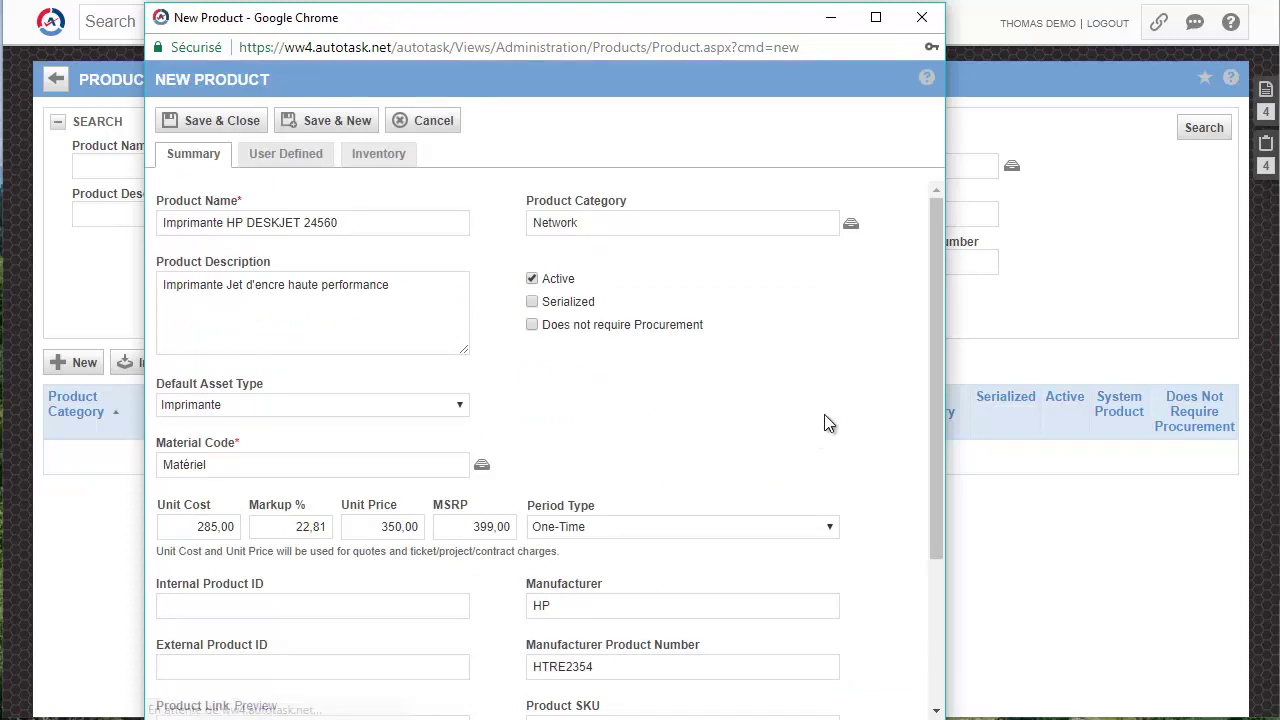
{"action": "scroll", "coordinate": [873, 427], "scroll_direction": "down", "scroll_amount": 3}
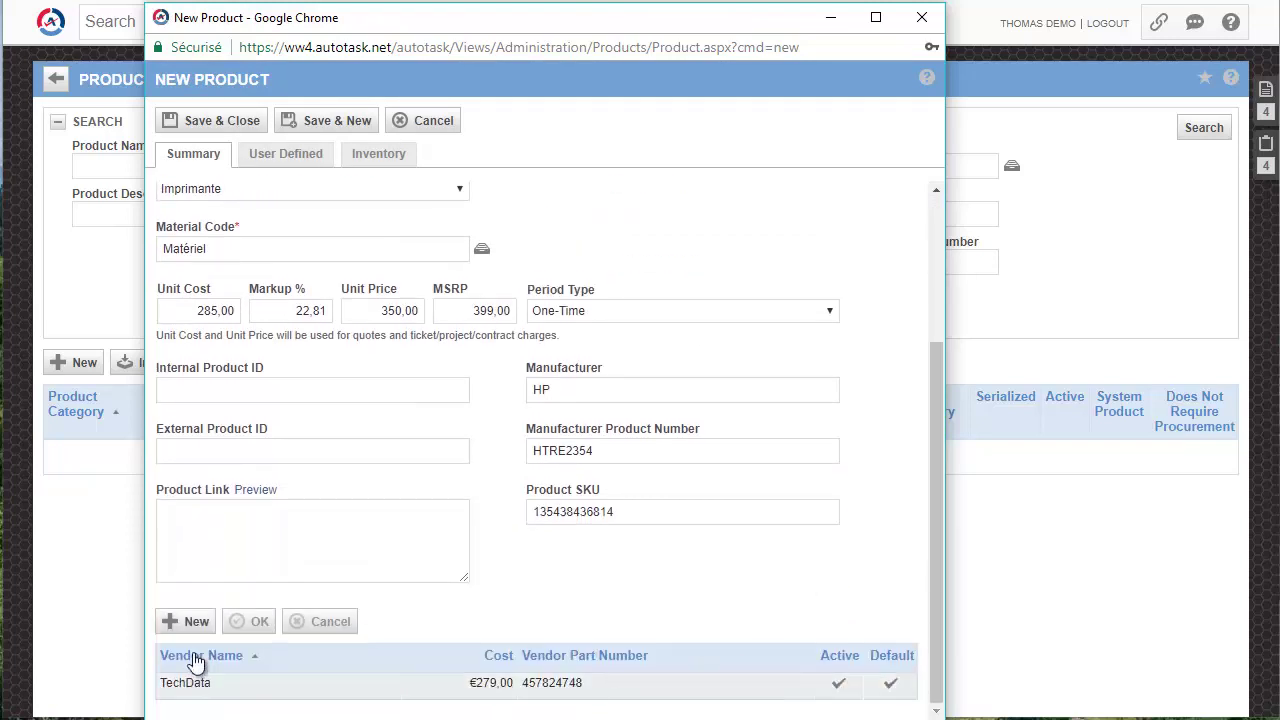
{"action": "left_click", "coordinate": [193, 620]}
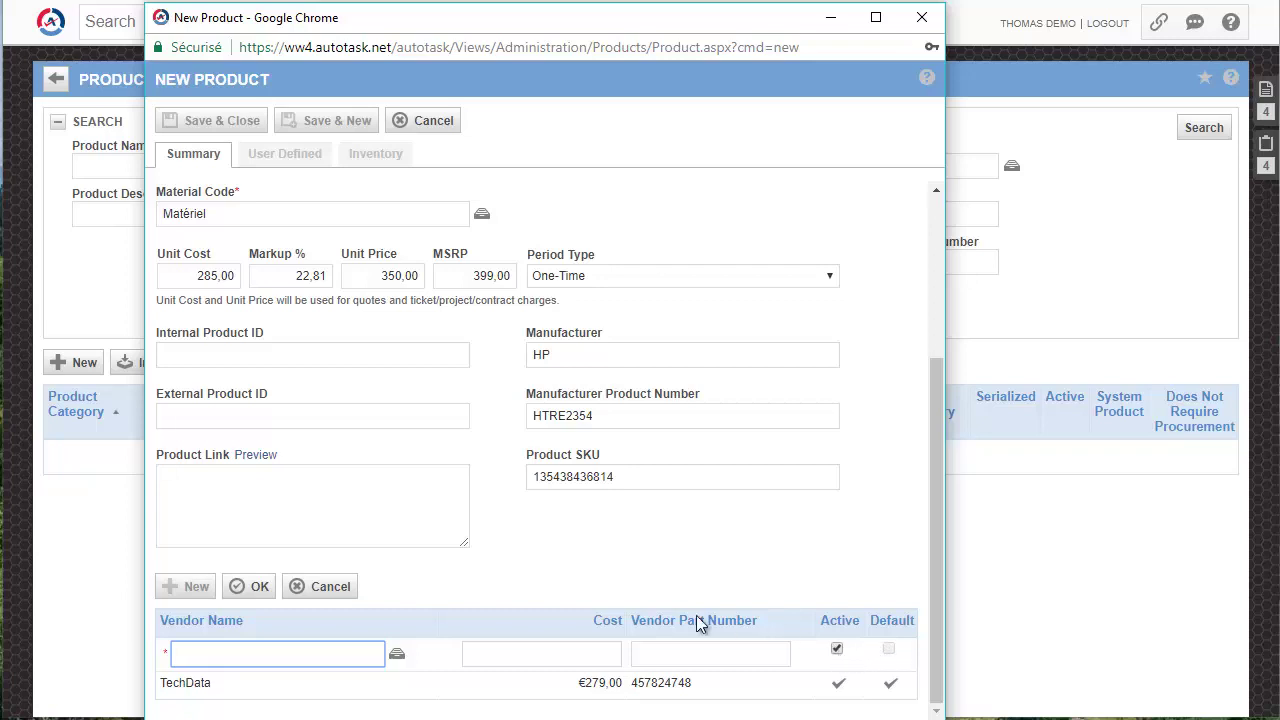
{"action": "left_click", "coordinate": [330, 585]}
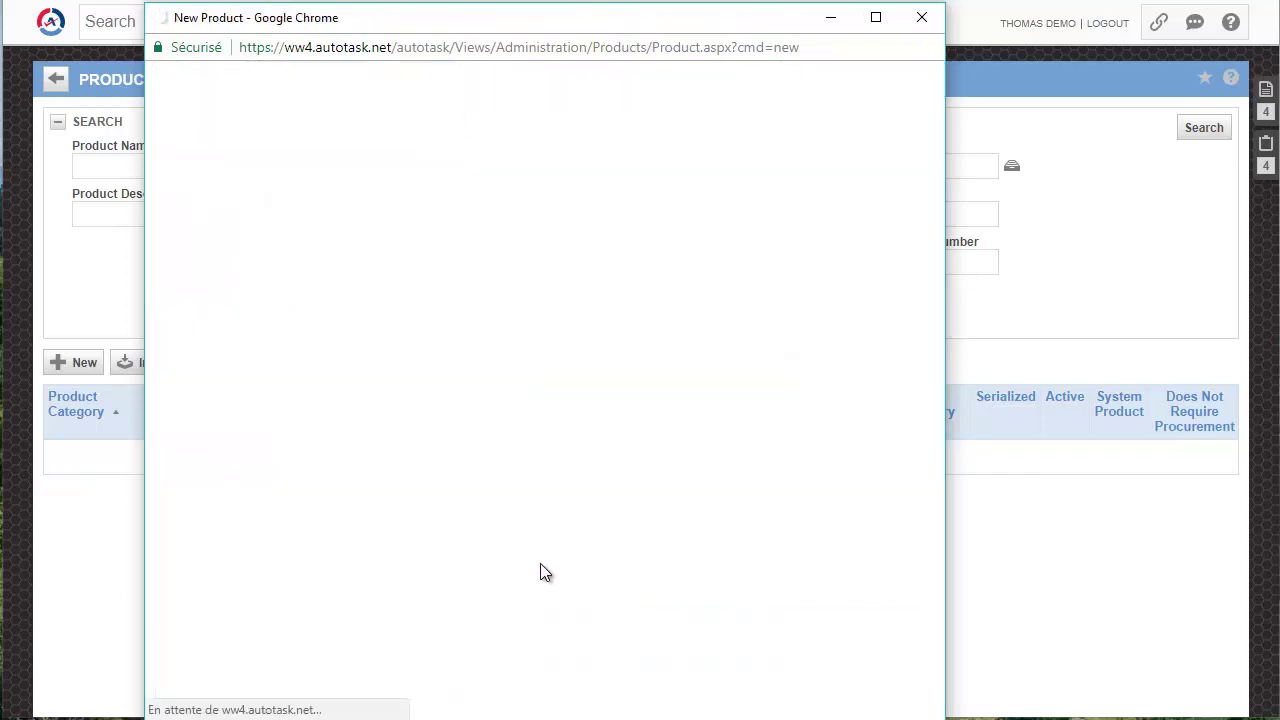
{"action": "scroll", "coordinate": [502, 576], "scroll_direction": "up", "scroll_amount": 3}
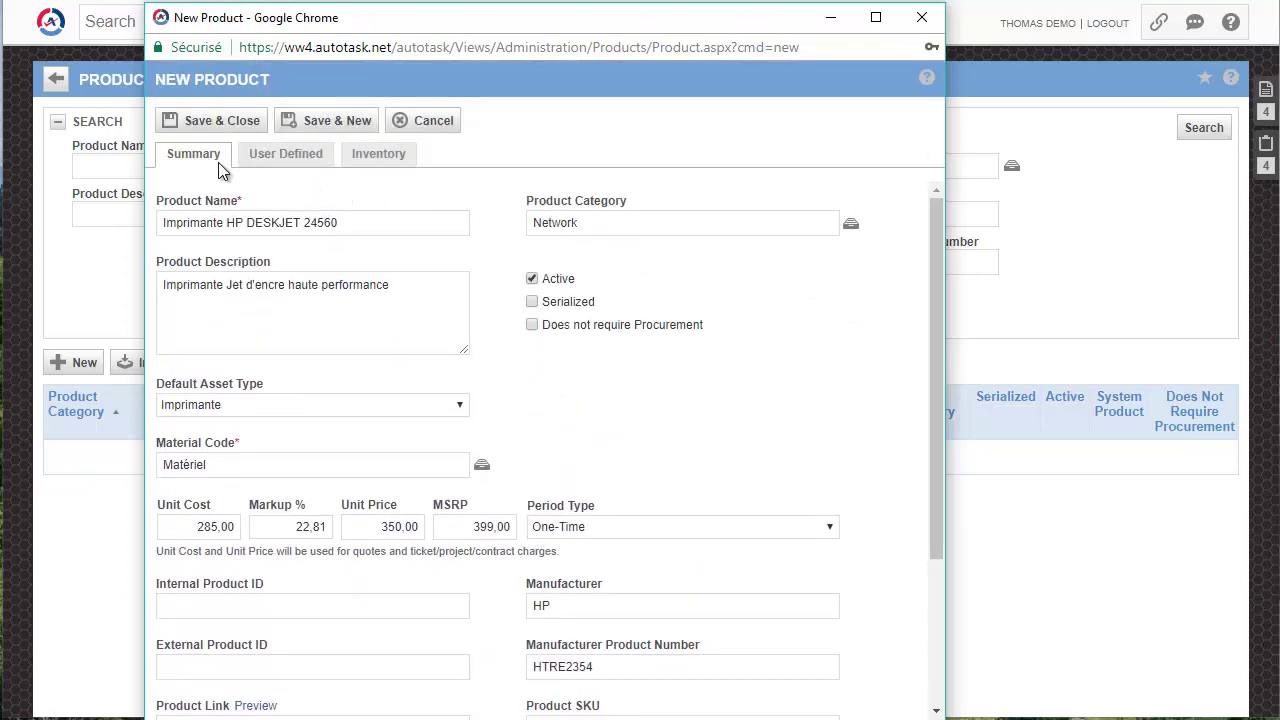
Step: Review the new product's user-defined fields, leave them empty, and save and close the product
{"action": "left_click", "coordinate": [286, 156]}
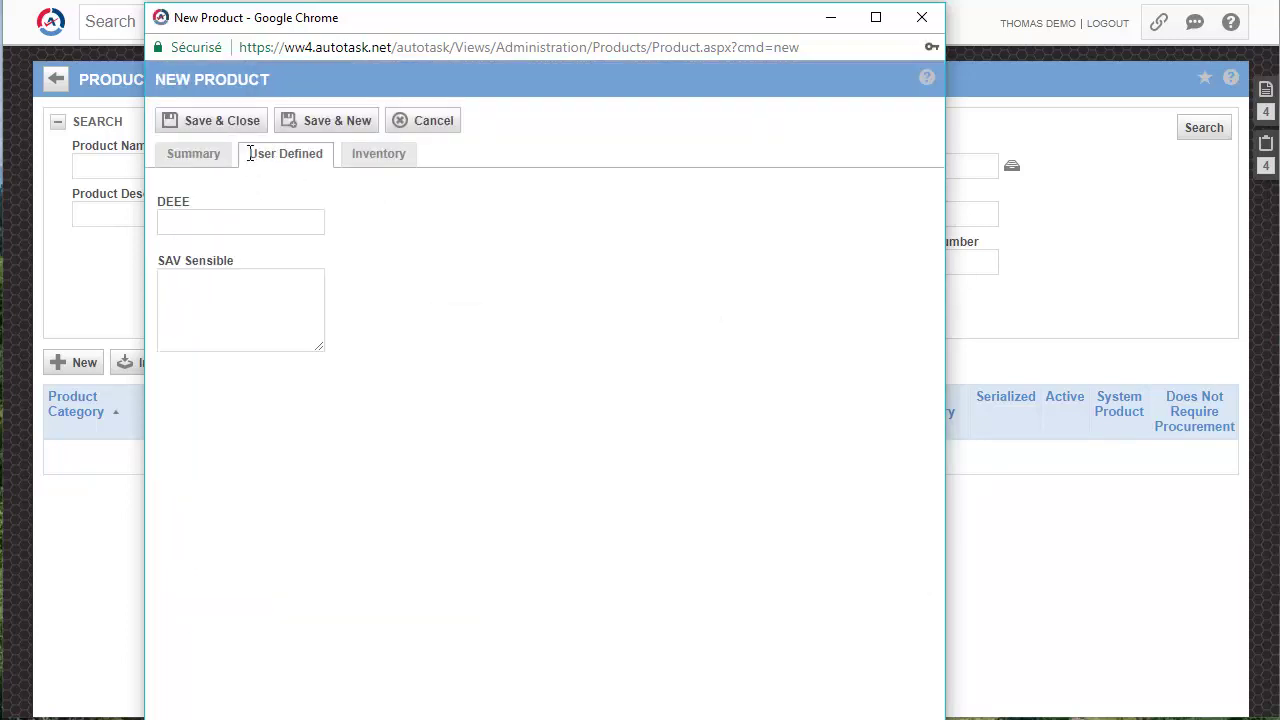
{"action": "left_click_drag", "start_coordinate": [249, 153], "coordinate": [324, 154]}
{"action": "left_click", "coordinate": [385, 157]}
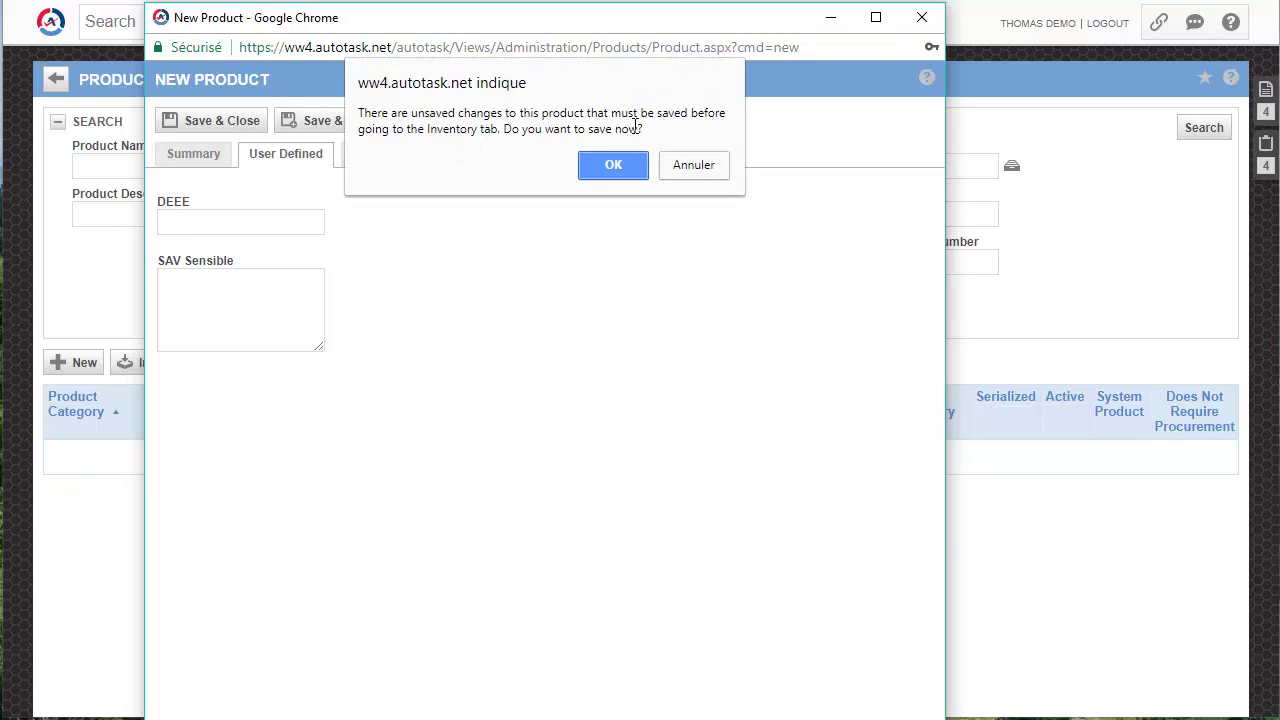
{"action": "left_click", "coordinate": [693, 167]}
{"action": "left_click", "coordinate": [187, 154]}
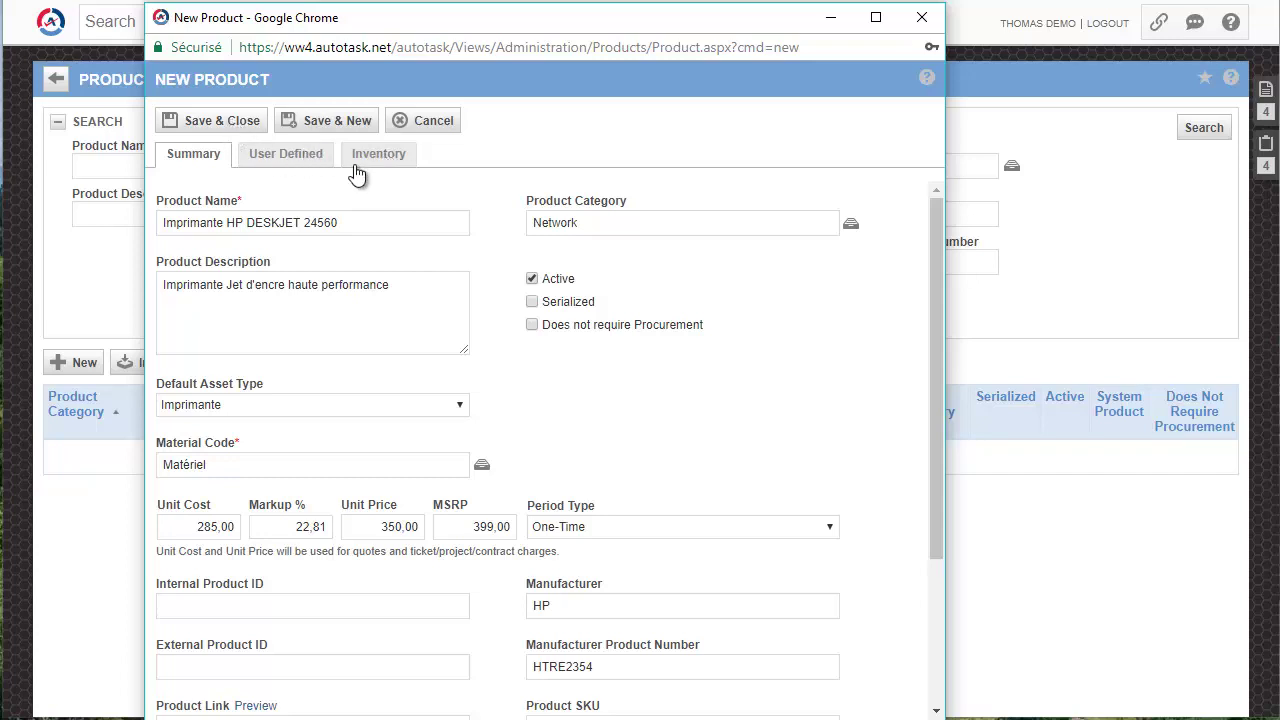
{"action": "left_click", "coordinate": [220, 122]}
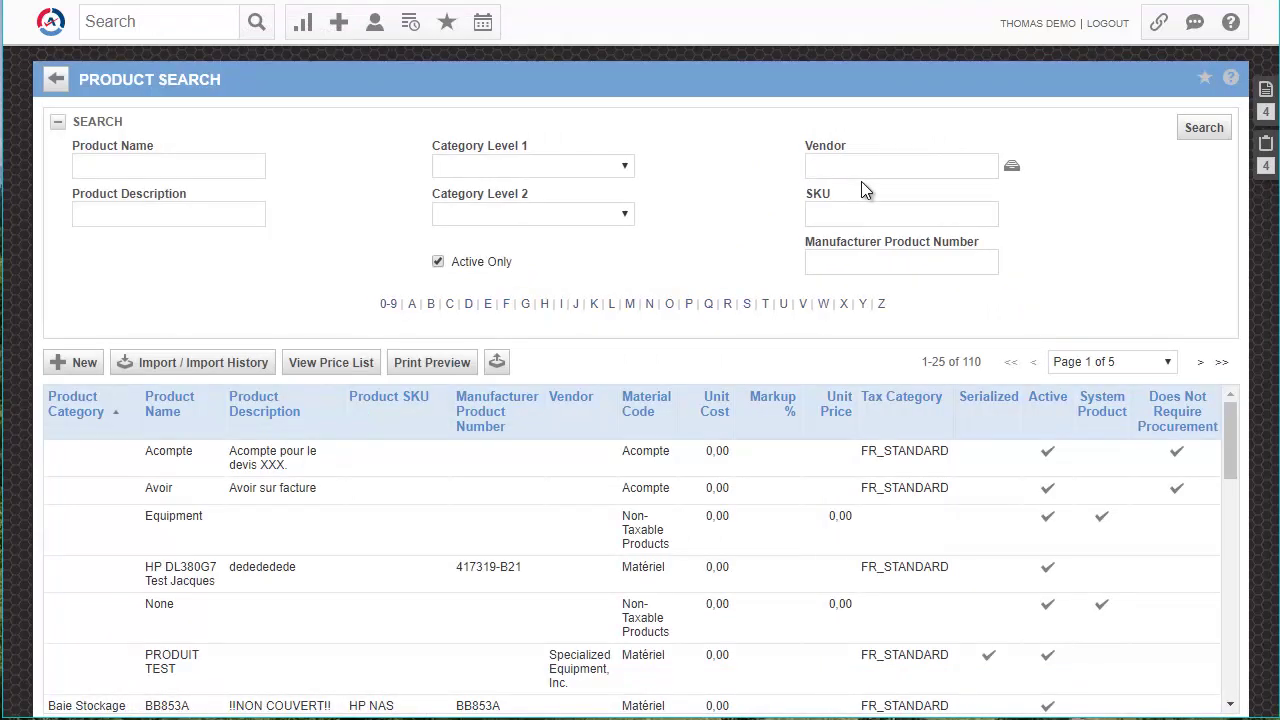
Step: Search the product list for active products whose level 1 category is Network
{"action": "left_click", "coordinate": [610, 165]}
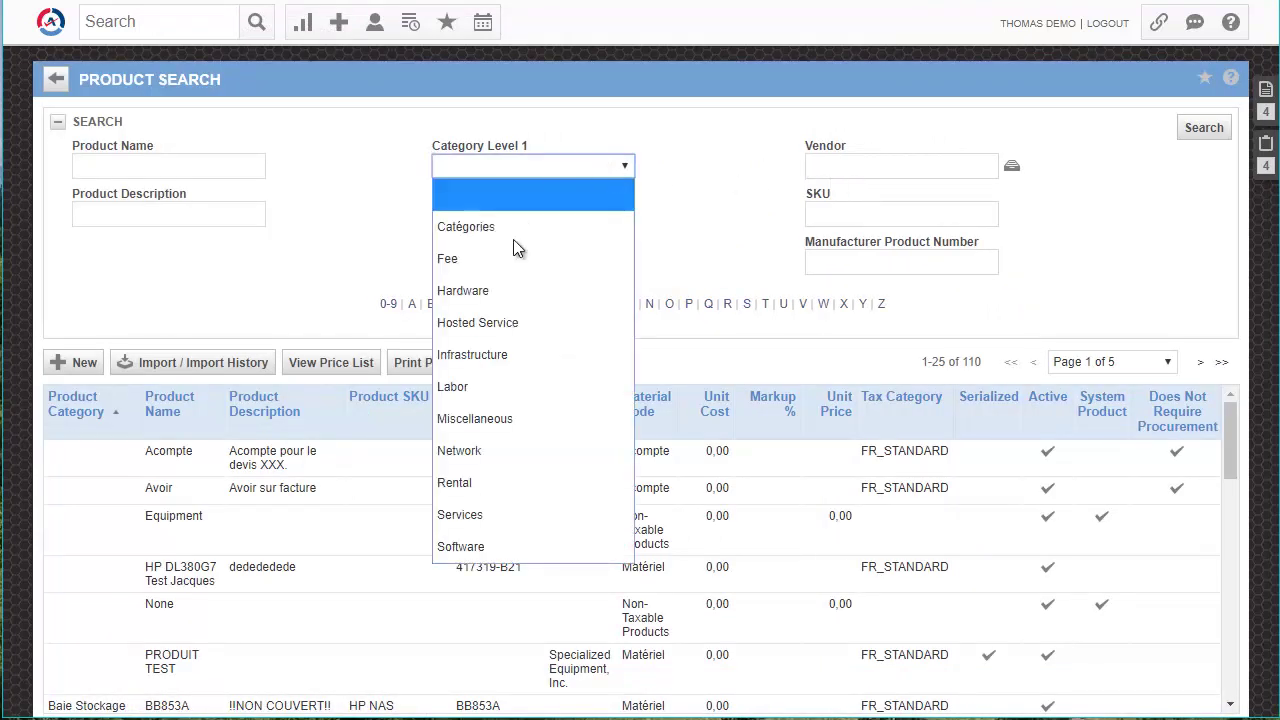
{"action": "left_click", "coordinate": [506, 452]}
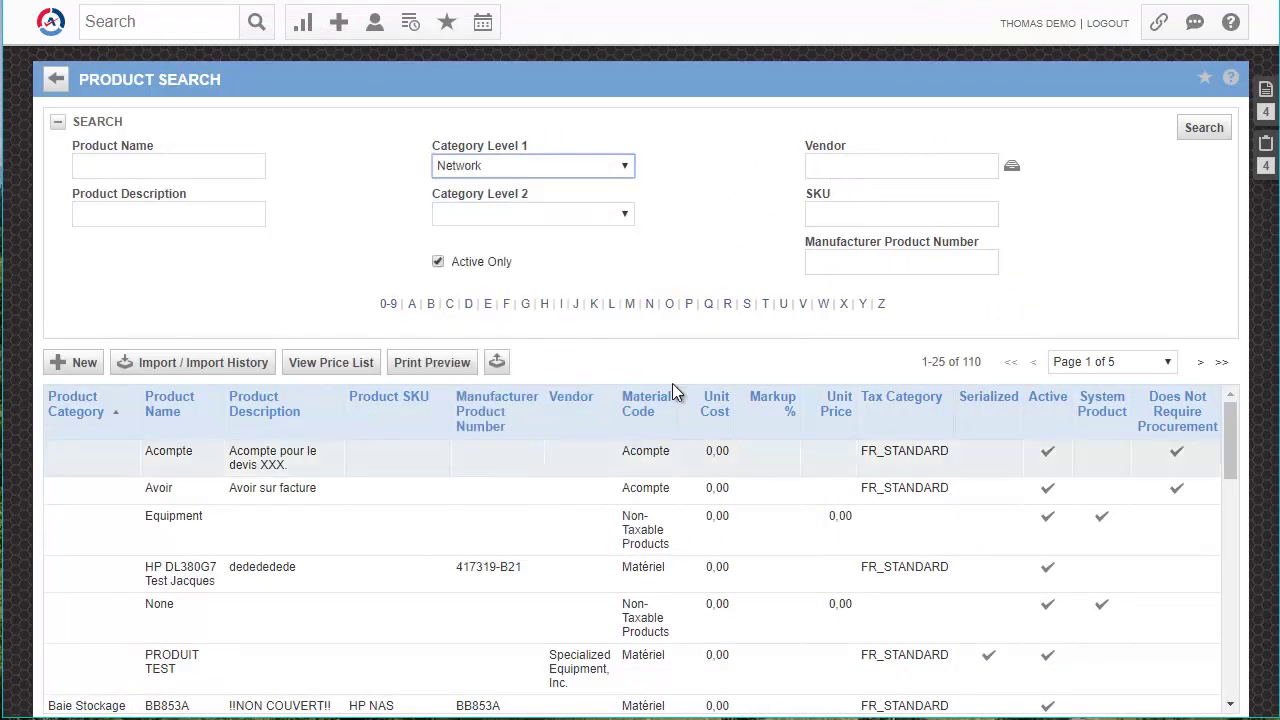
{"action": "left_click", "coordinate": [1198, 129]}
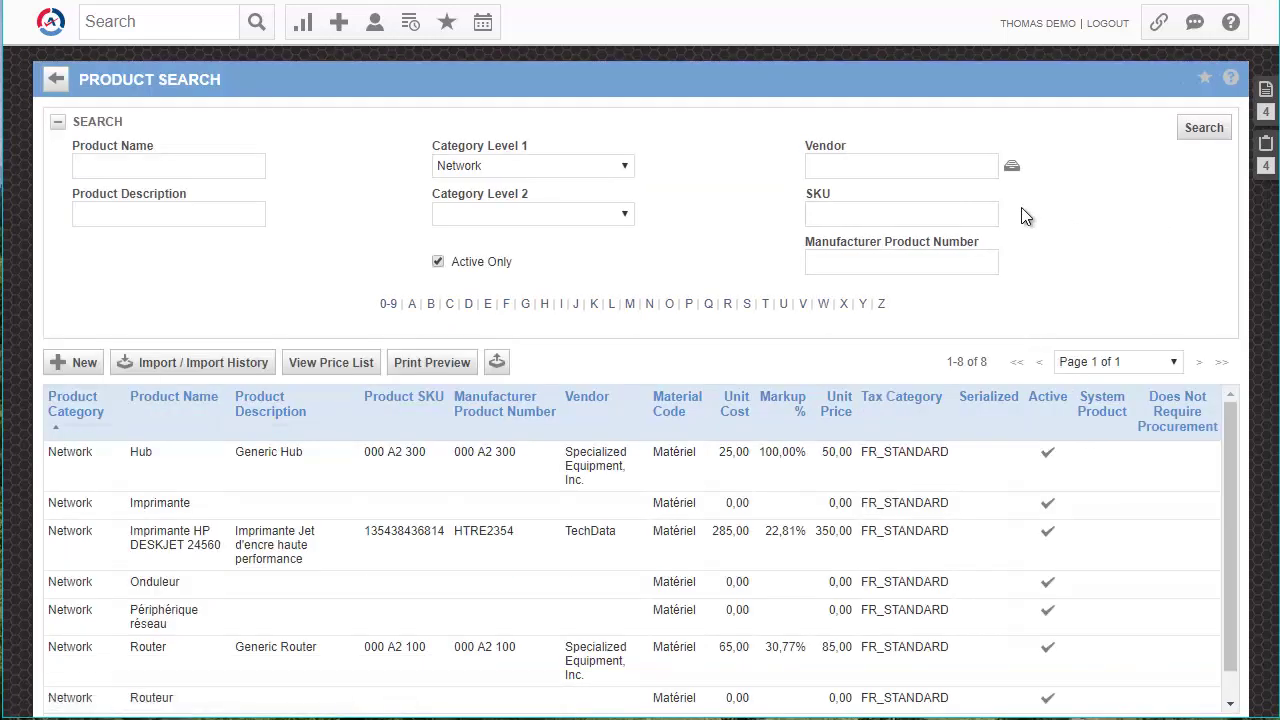
Step: Open the product Imprimante HP DESKJET 24560 for editing, review its summary details and close it without changes
{"action": "right_click", "coordinate": [179, 545]}
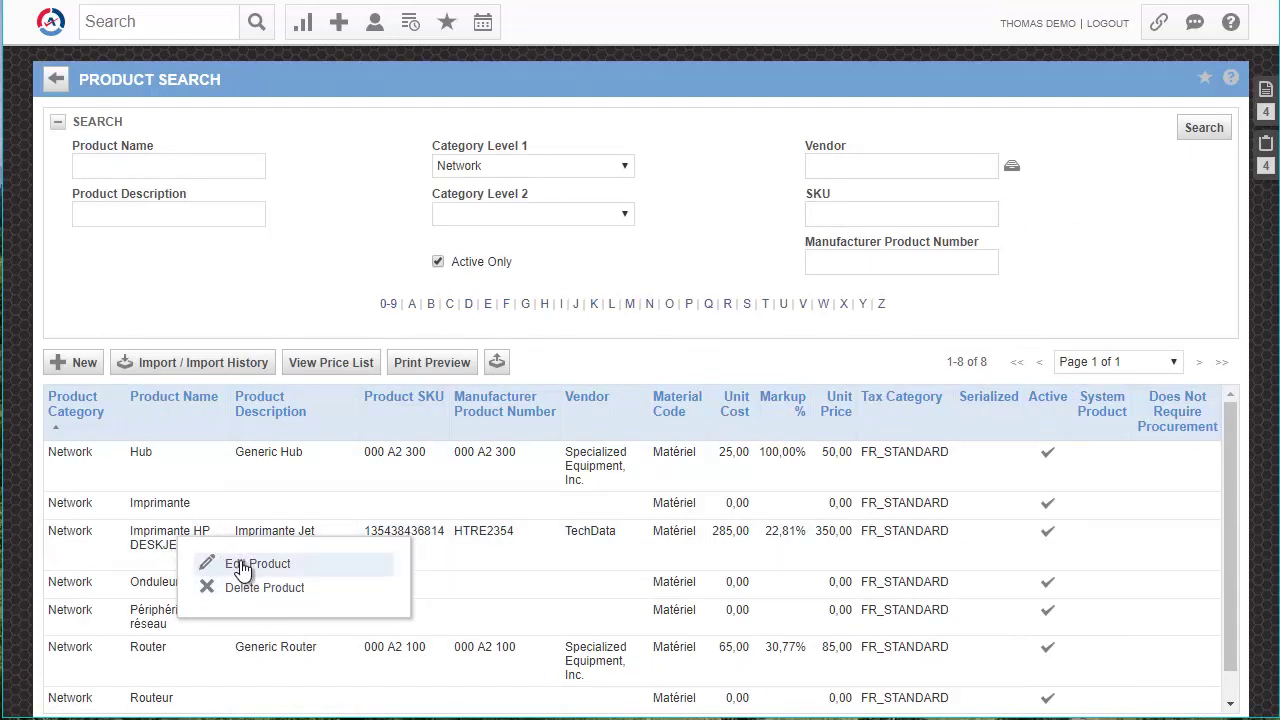
{"action": "left_click", "coordinate": [237, 565]}
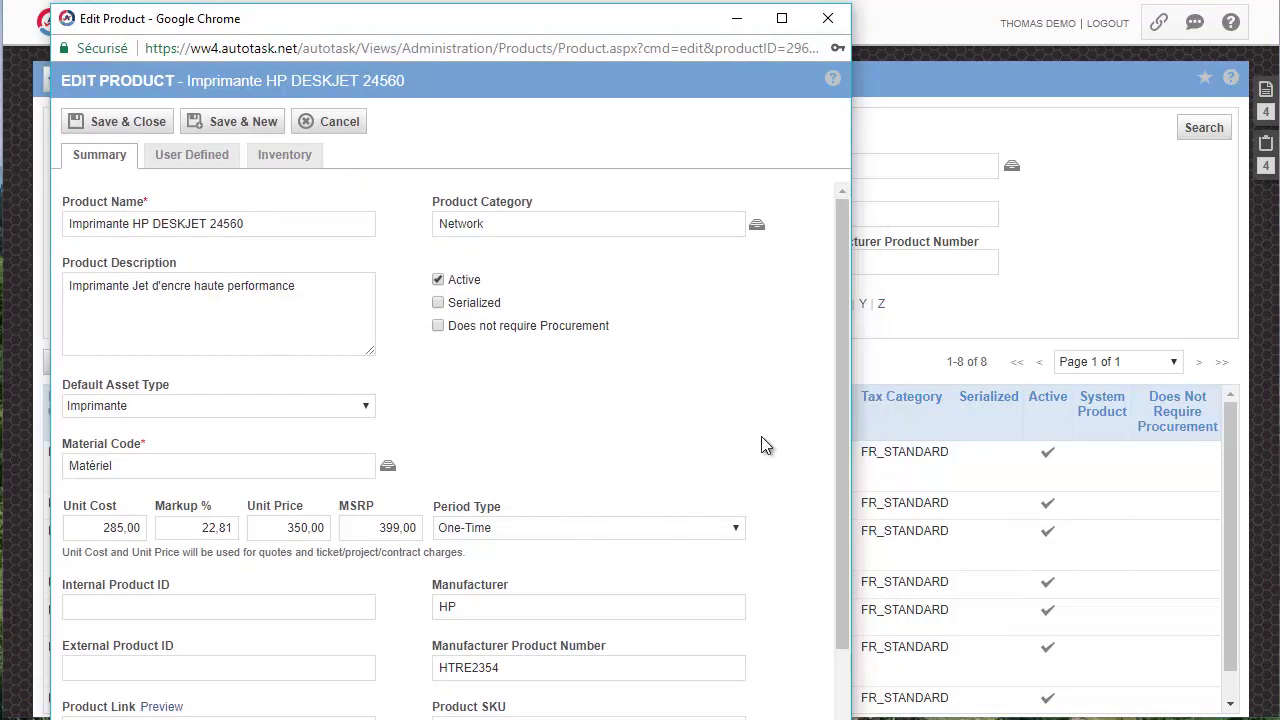
{"action": "scroll", "coordinate": [761, 436], "scroll_direction": "down", "scroll_amount": 2}
{"action": "scroll", "coordinate": [761, 436], "scroll_direction": "up", "scroll_amount": 3}
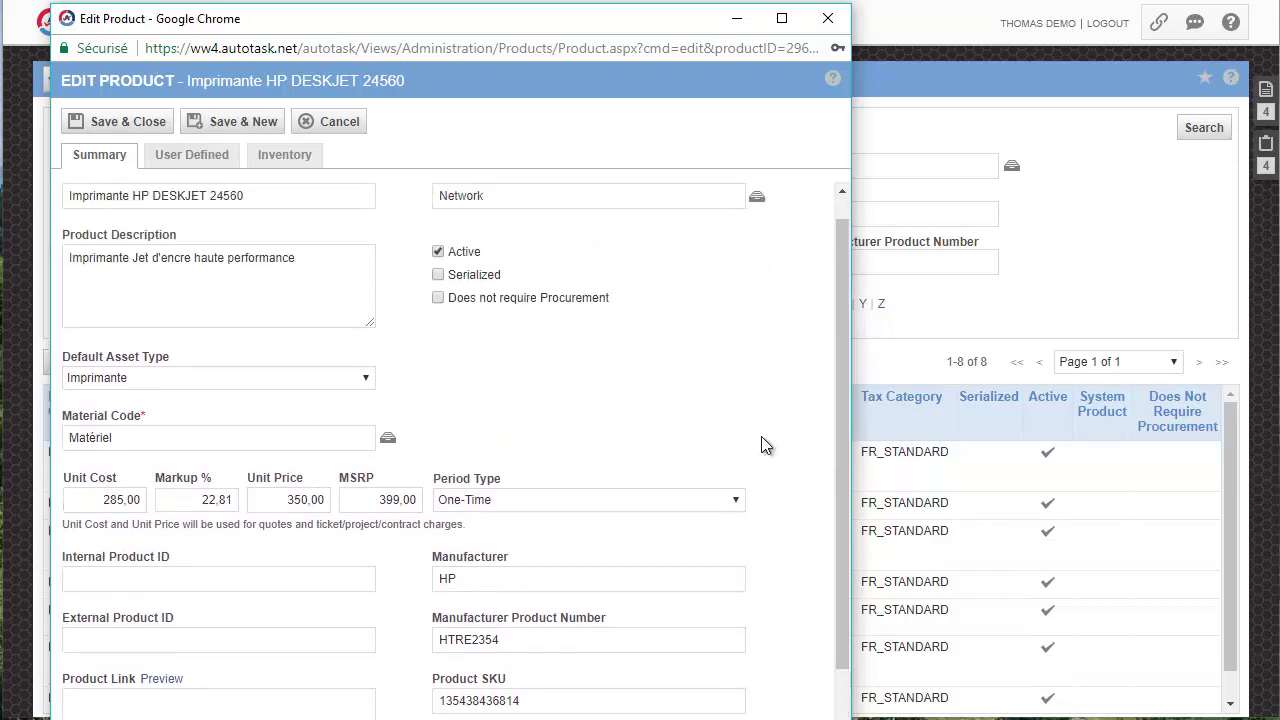
{"action": "left_click", "coordinate": [828, 27]}
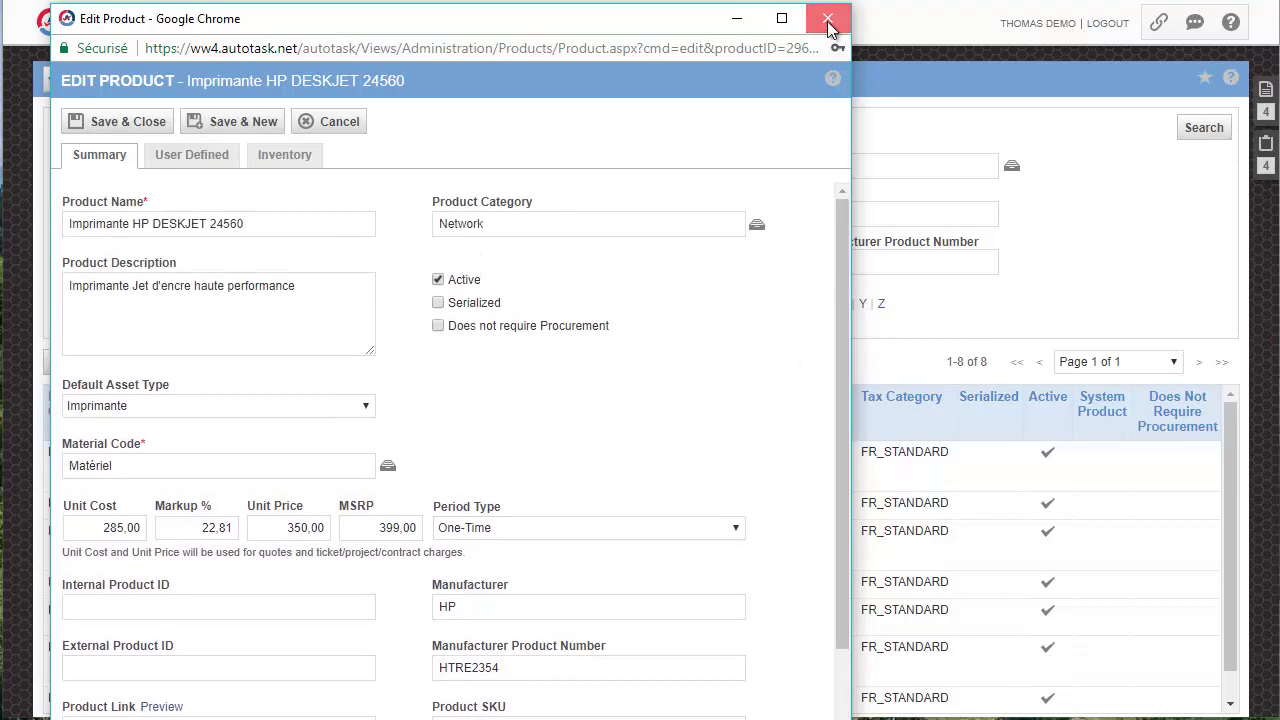